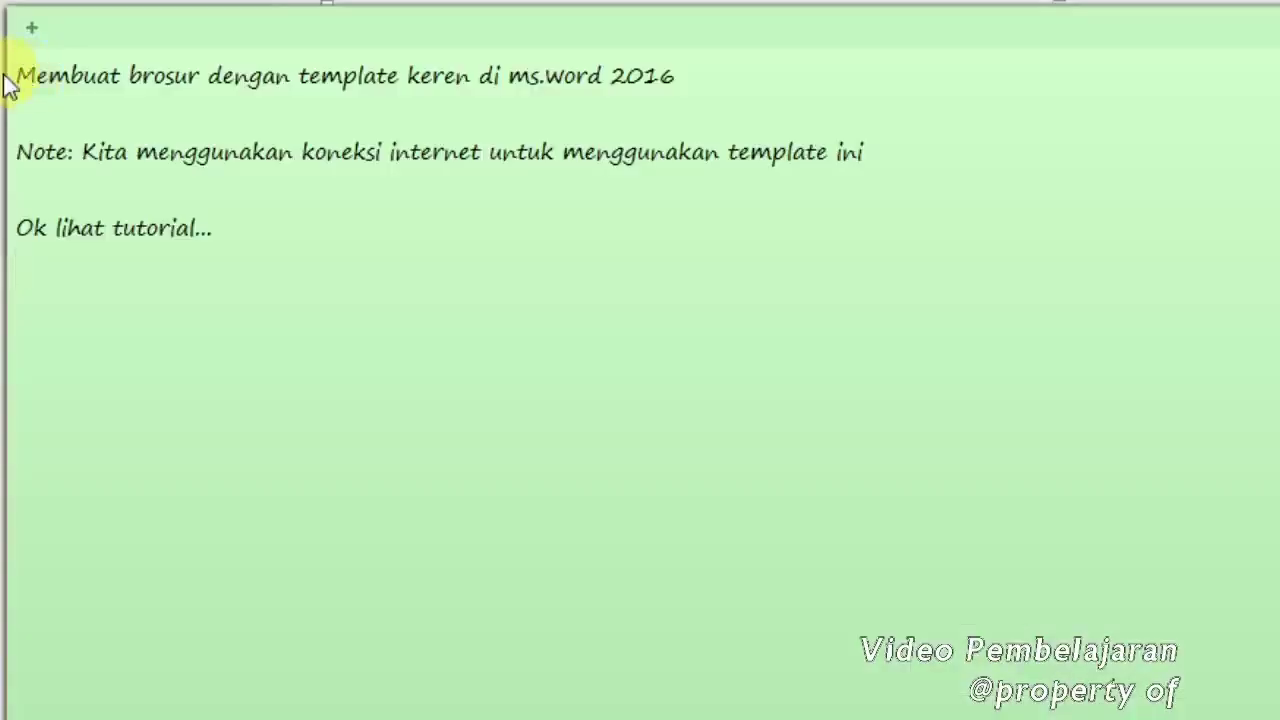
# Step: Highlight the lines of the brochure tutorial note, then clear the highlight
pyautogui.moveTo(14, 76); pyautogui.dragTo(684, 76)
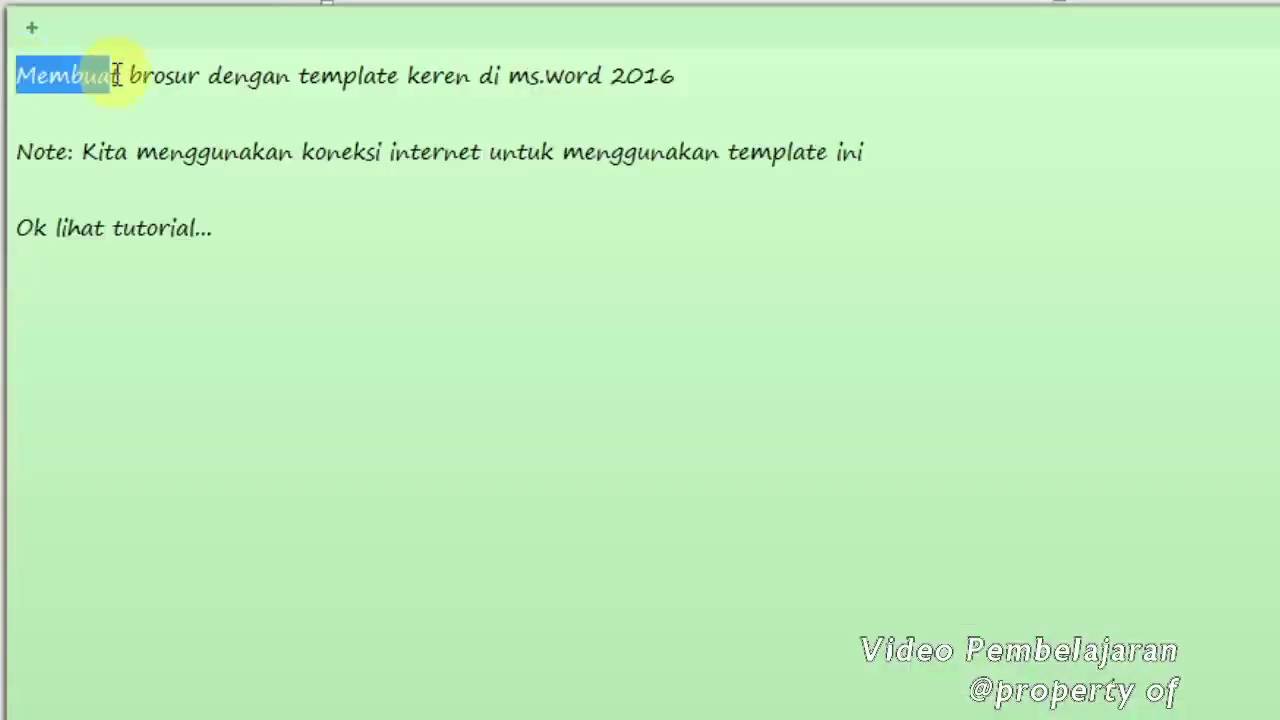
pyautogui.moveTo(18, 152); pyautogui.dragTo(940, 157)
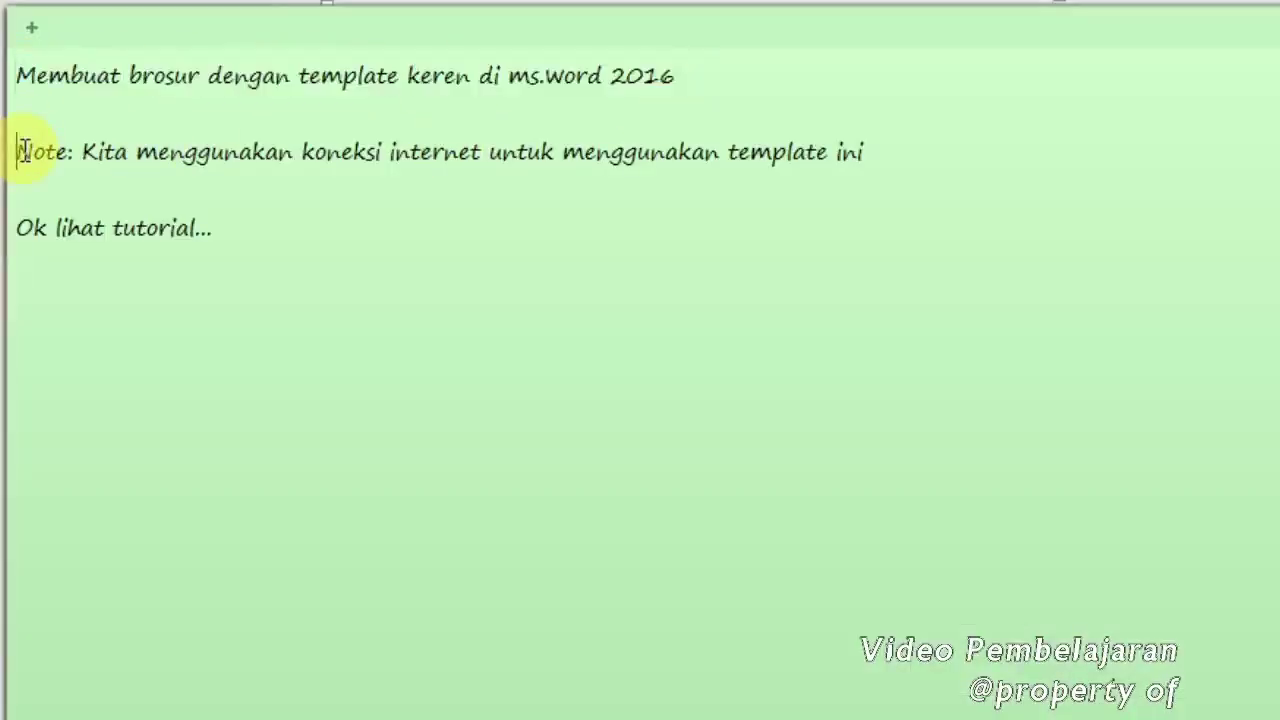
pyautogui.moveTo(33, 229); pyautogui.dragTo(240, 222)
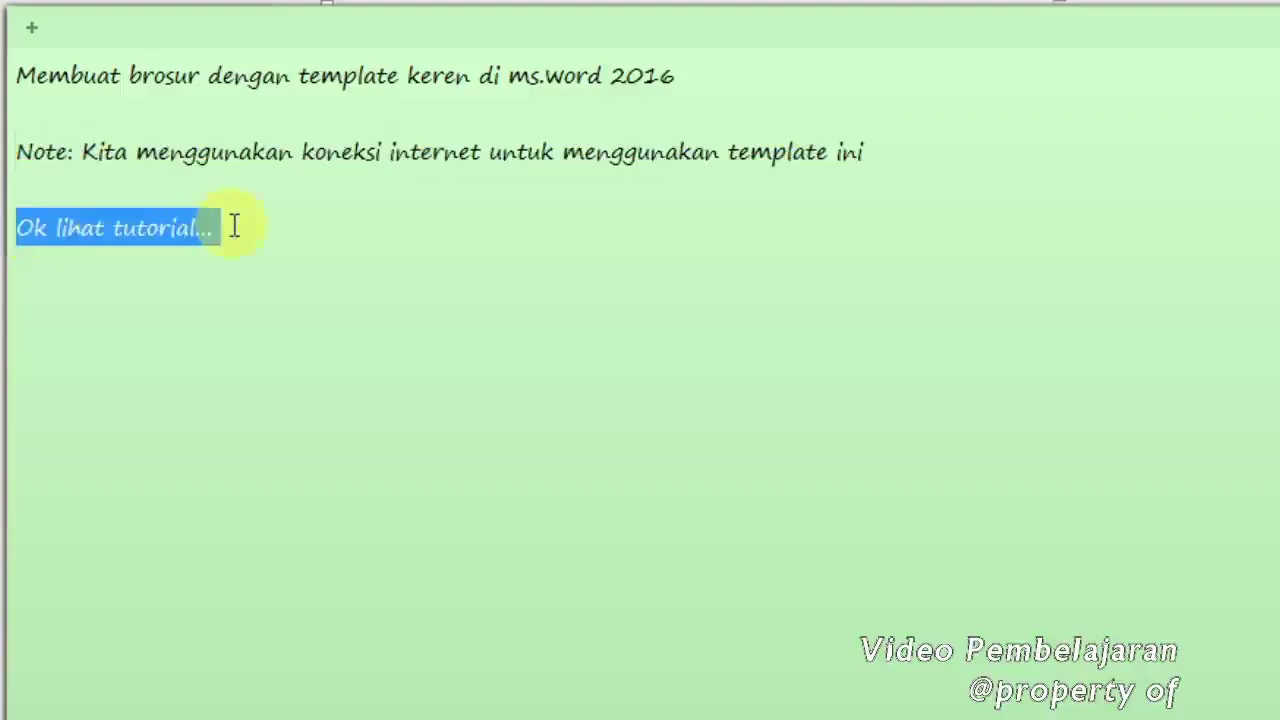
pyautogui.click(258, 250)
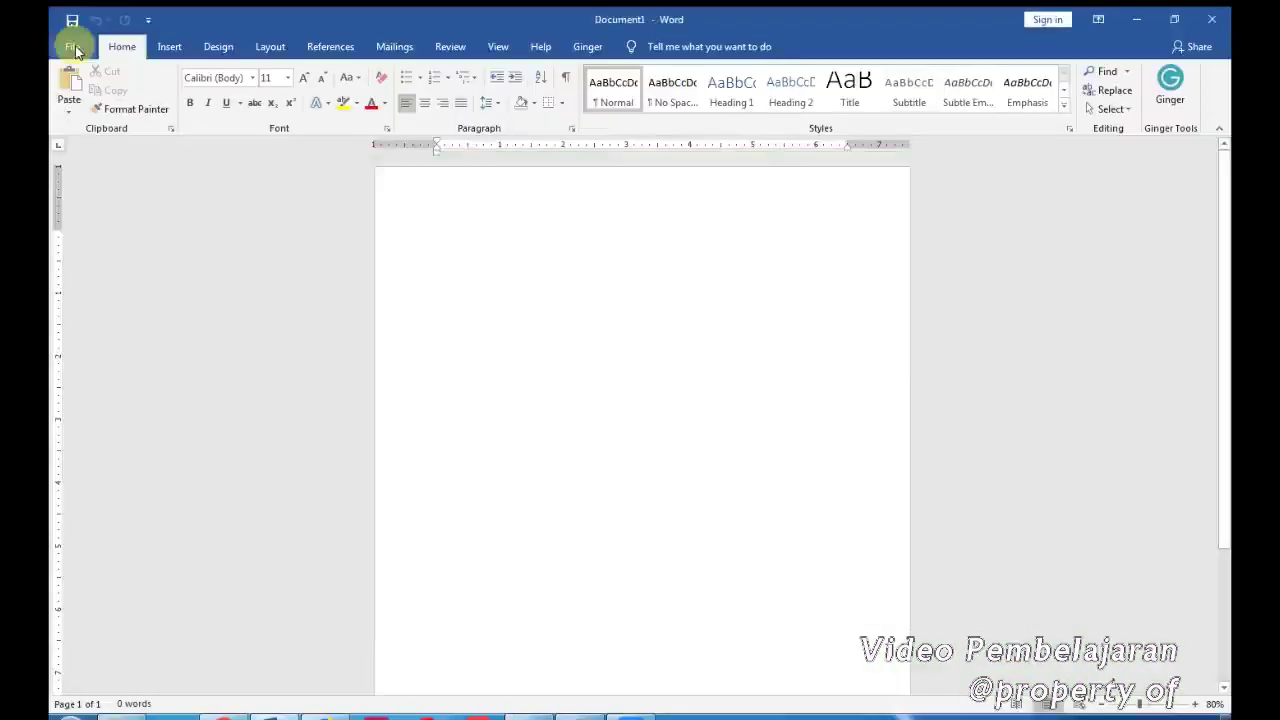
# Step: Search Word's online templates for 'brochure' from File > New
pyautogui.click(75, 45)
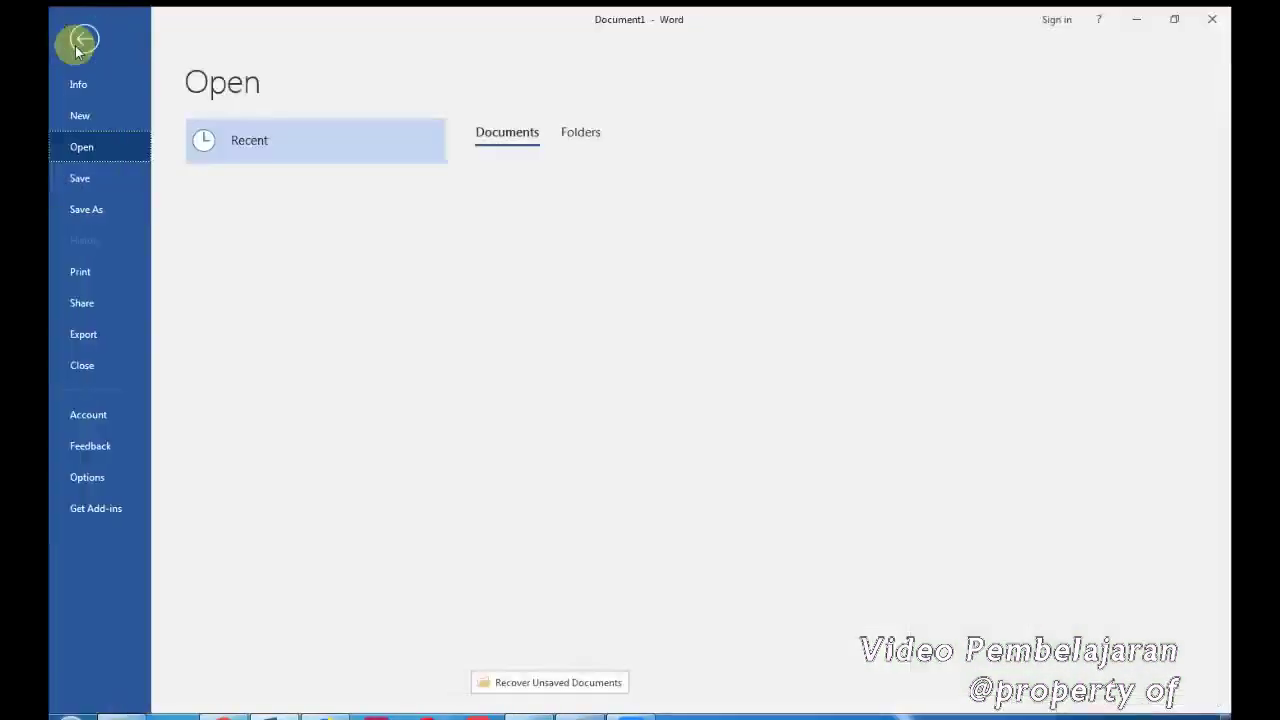
pyautogui.click(73, 117)
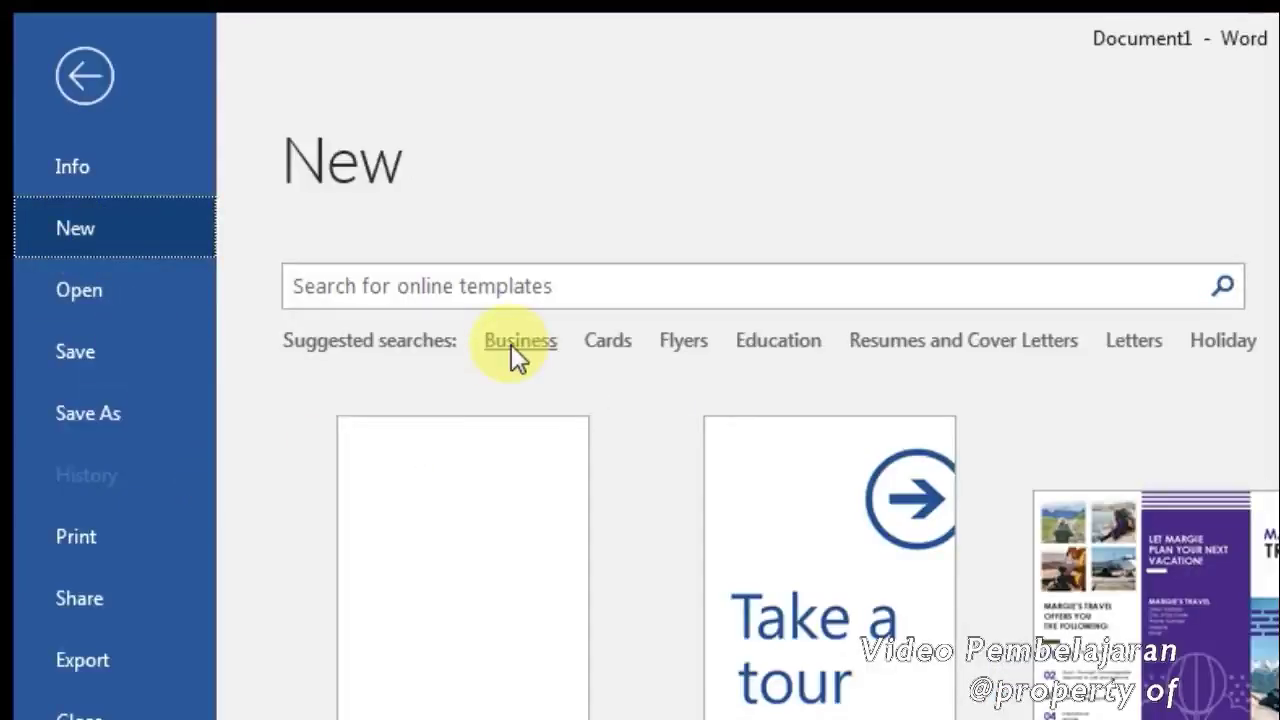
pyautogui.click(506, 285)
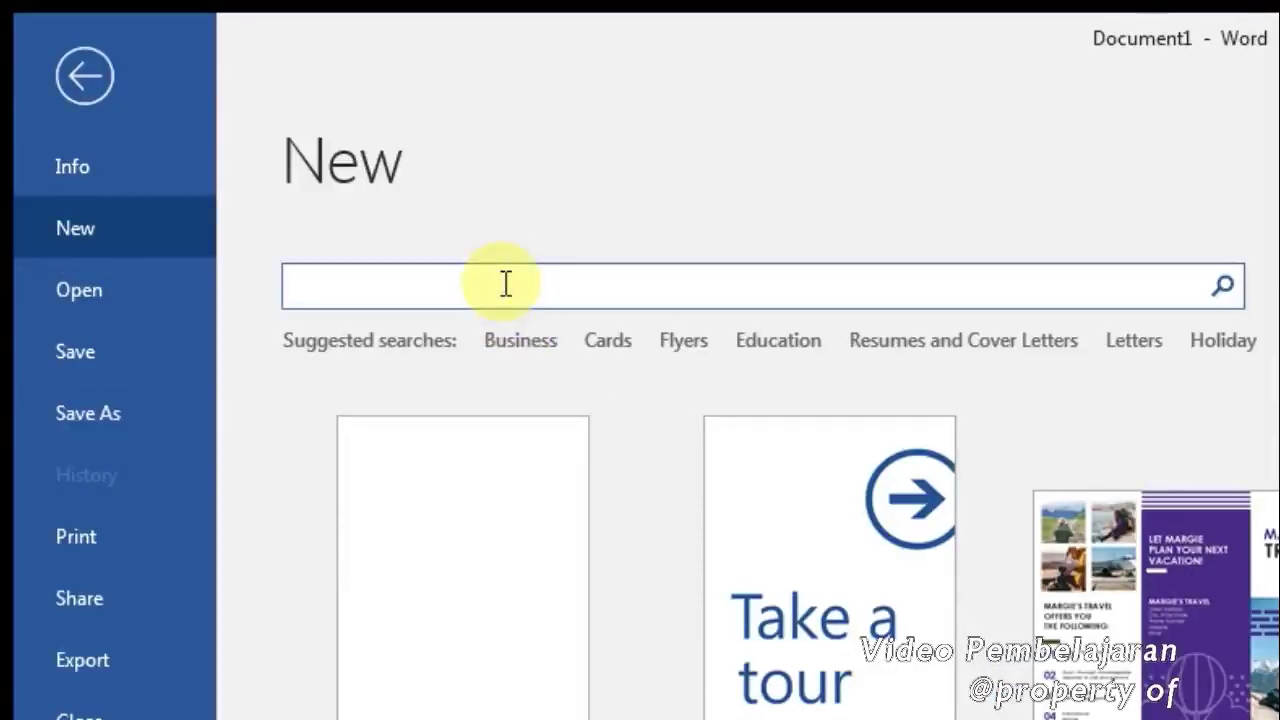
pyautogui.write('brochure')
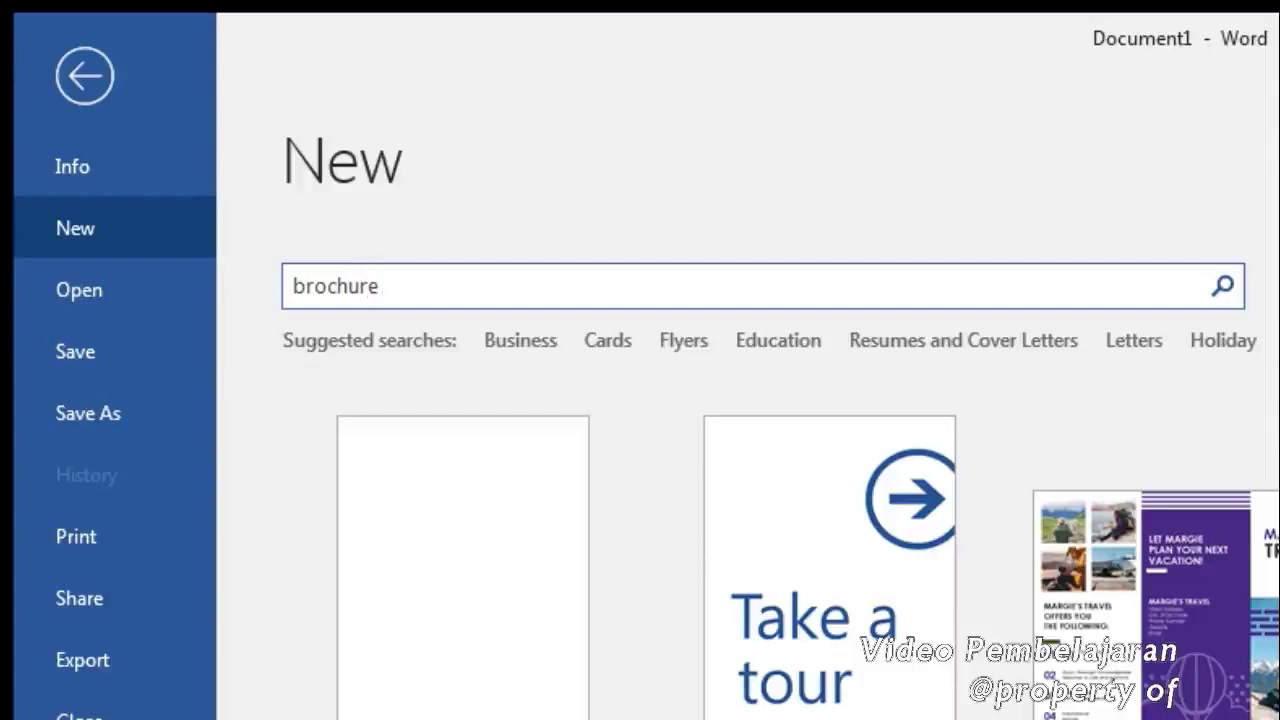
pyautogui.press('Return')
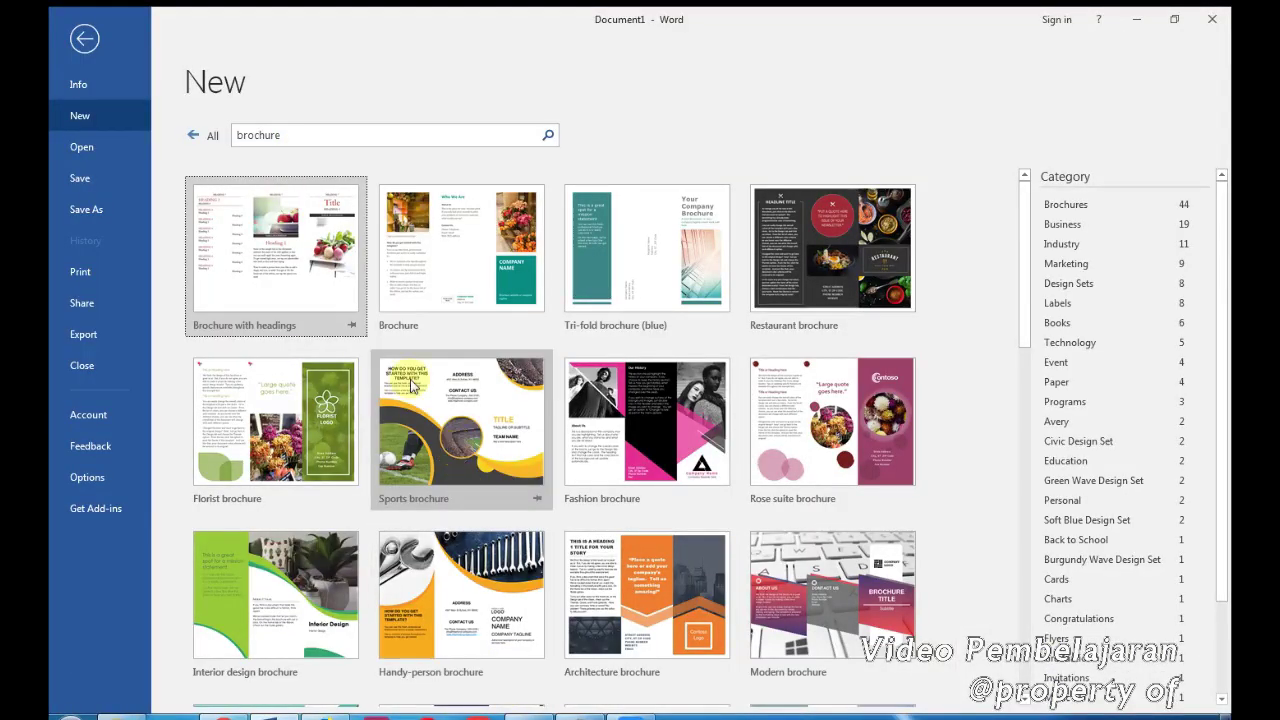
# Step: Page through the brochure previews to the tri-fold Travel brochure and create a document from it
pyautogui.click(320, 292)
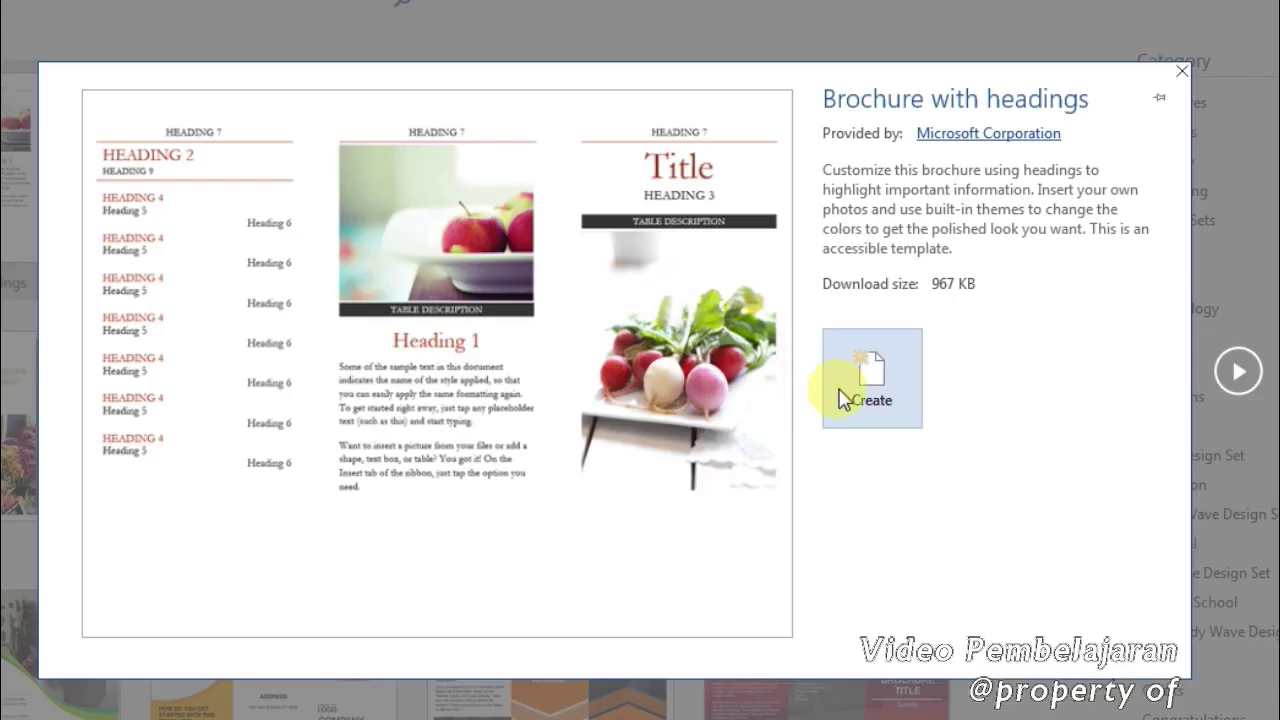
pyautogui.click(1225, 370)
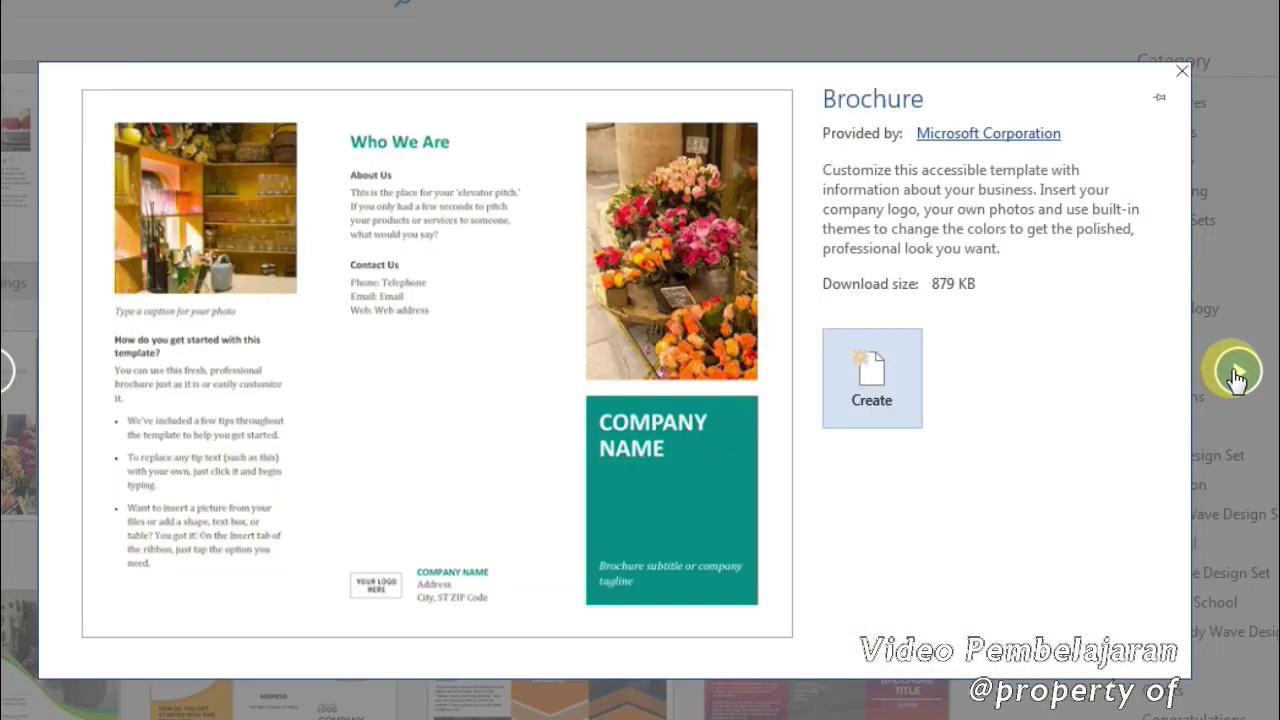
pyautogui.click(1237, 376)
pyautogui.click(1237, 376)
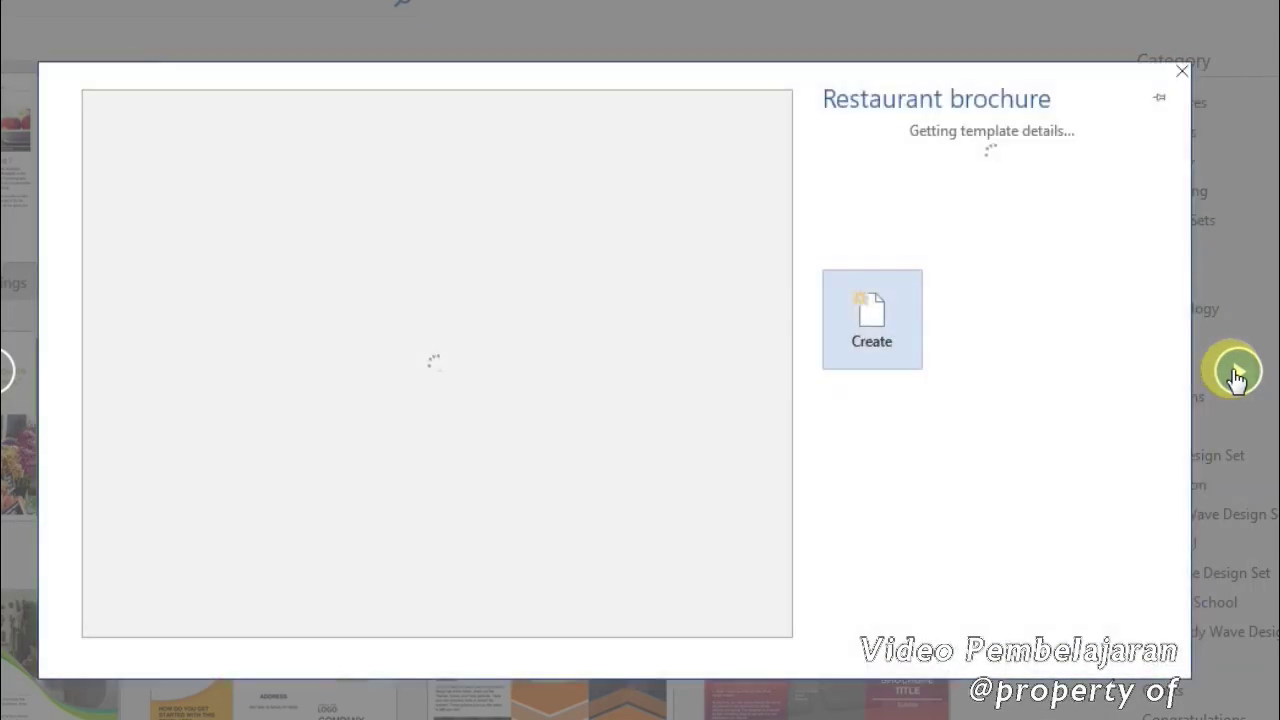
pyautogui.click(1237, 376)
pyautogui.click(1237, 376)
pyautogui.click(1237, 376)
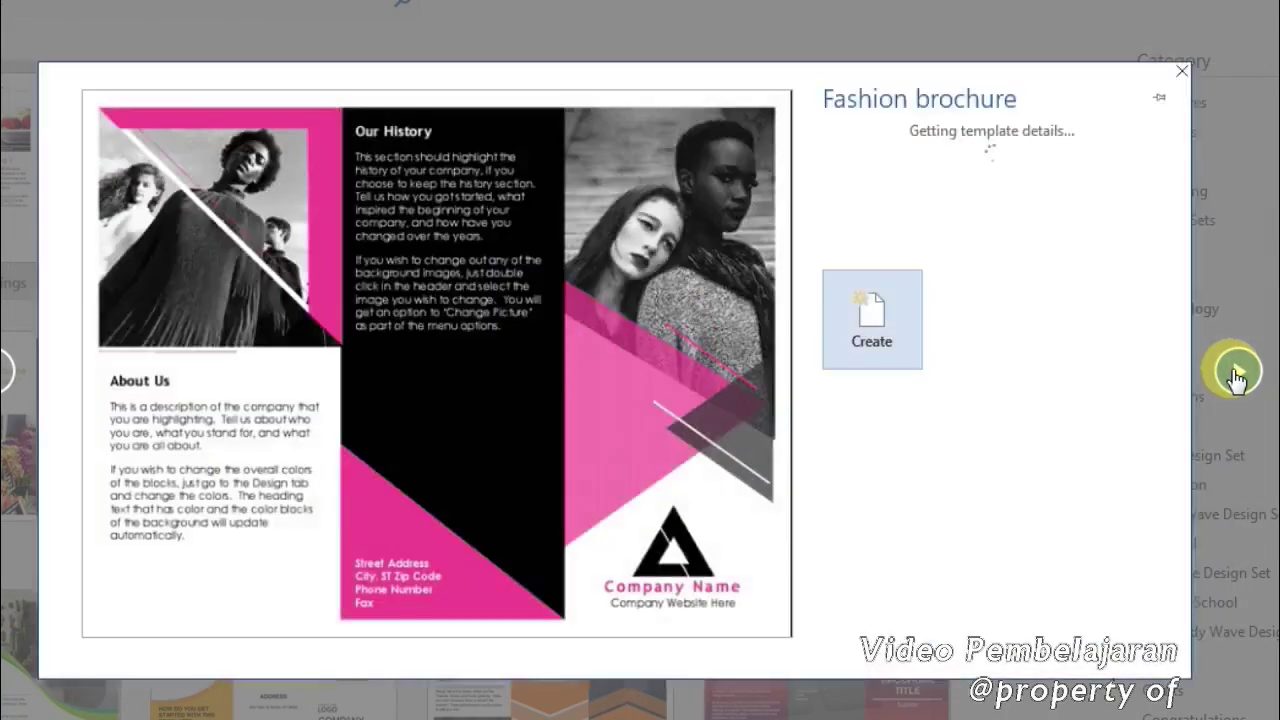
pyautogui.click(1237, 376)
pyautogui.click(1237, 376)
pyautogui.click(1237, 376)
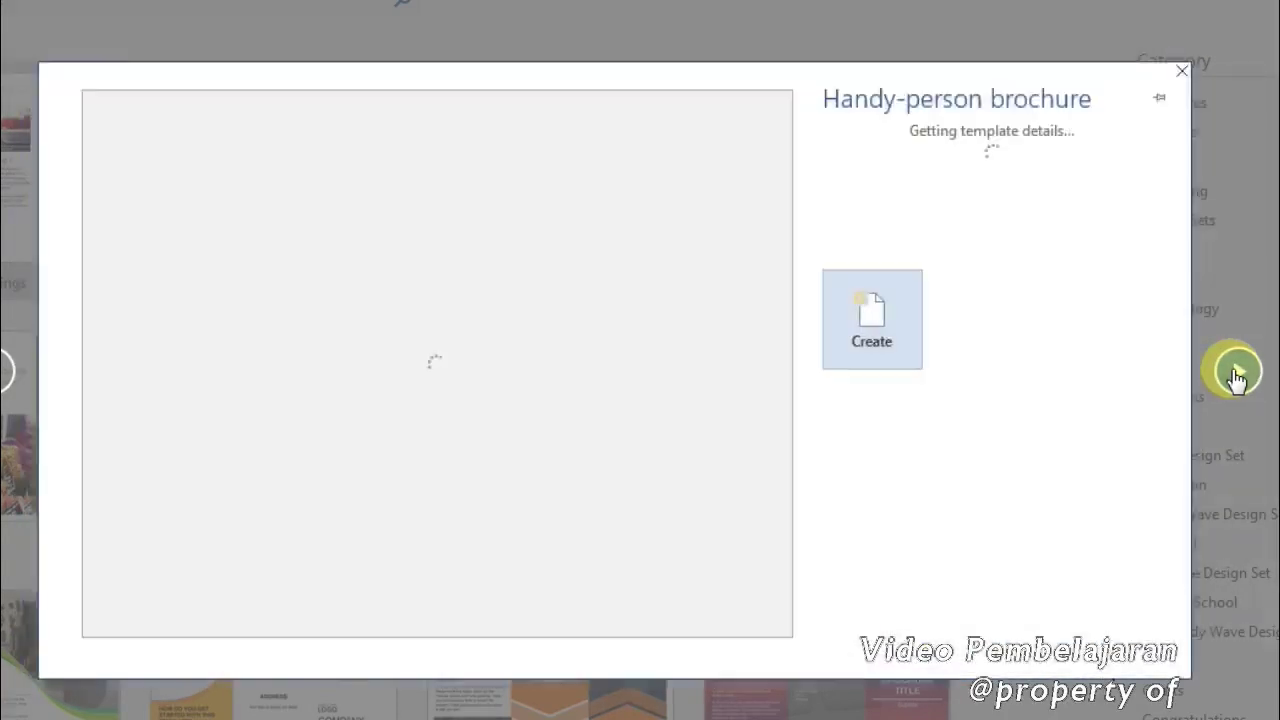
pyautogui.click(1237, 376)
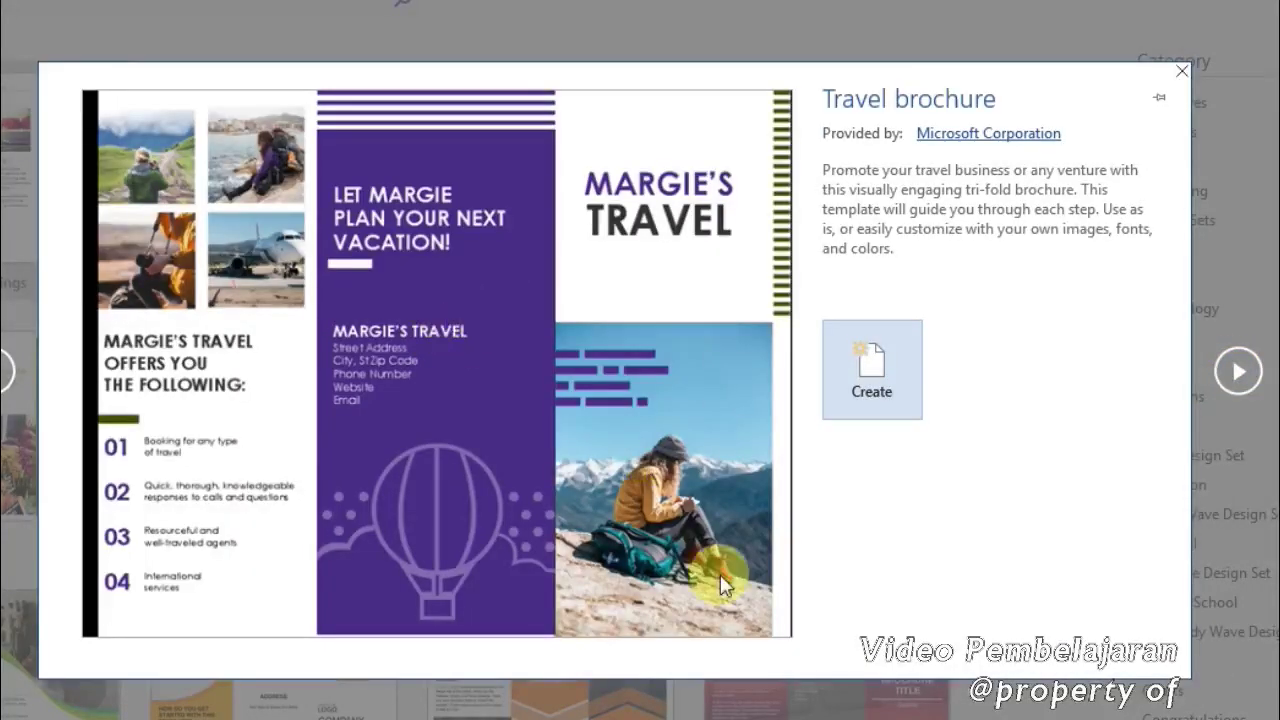
pyautogui.click(868, 372)
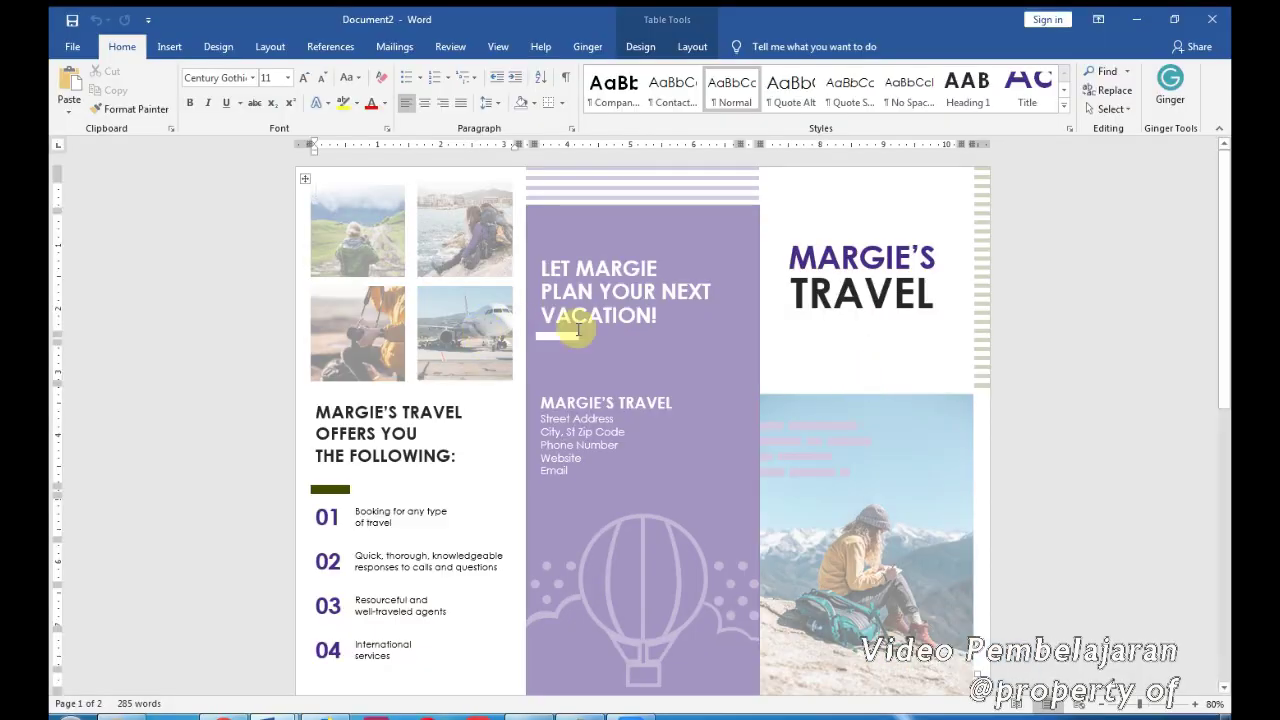
# Step: Change MARGIE'S in the cover title to IZUDIN and clear the contact block heading
pyautogui.tripleClick(601, 300)
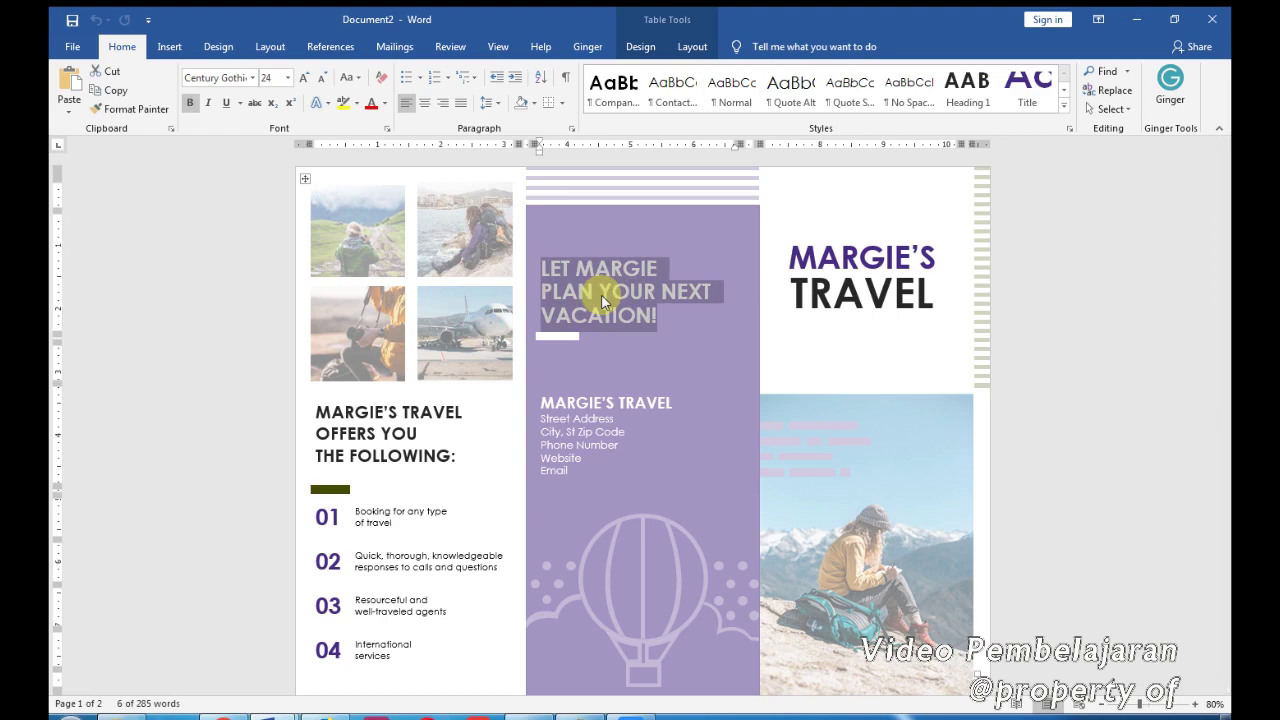
pyautogui.doubleClick(862, 257)
pyautogui.write('I')
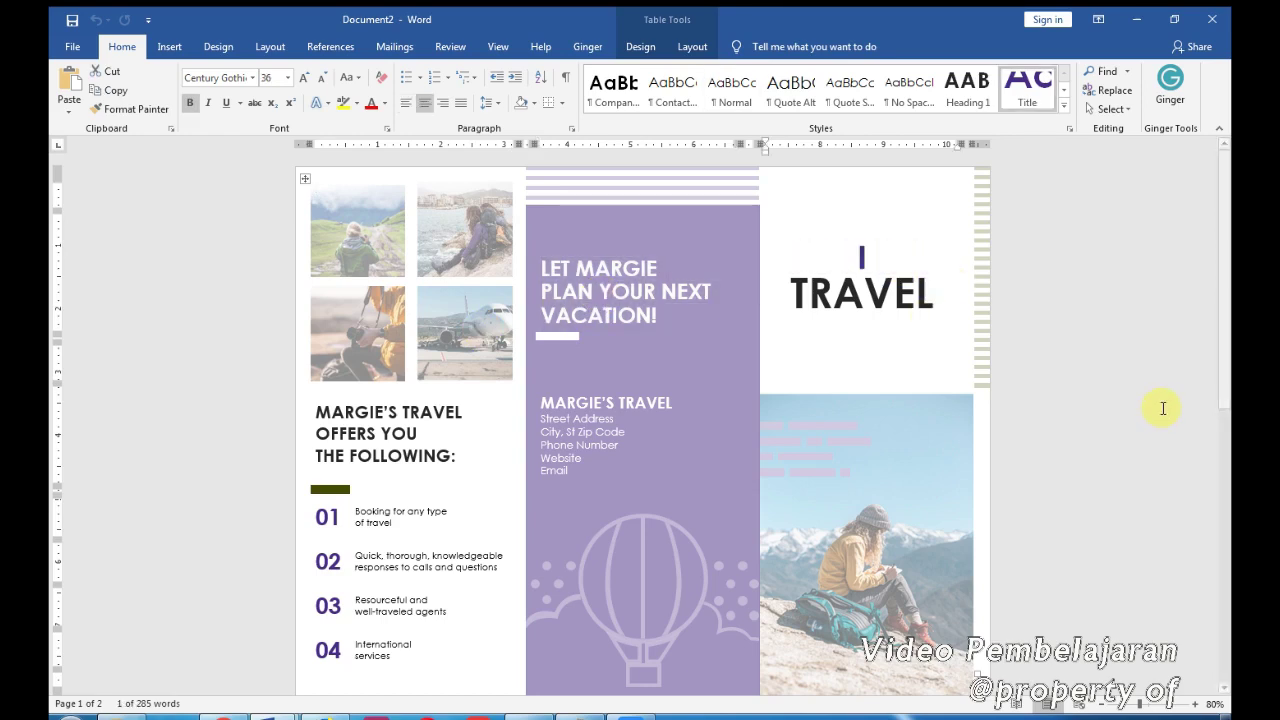
pyautogui.write('ZUDIN')
pyautogui.write('IZUDIN')
pyautogui.hotkey('ctrl', 'z')
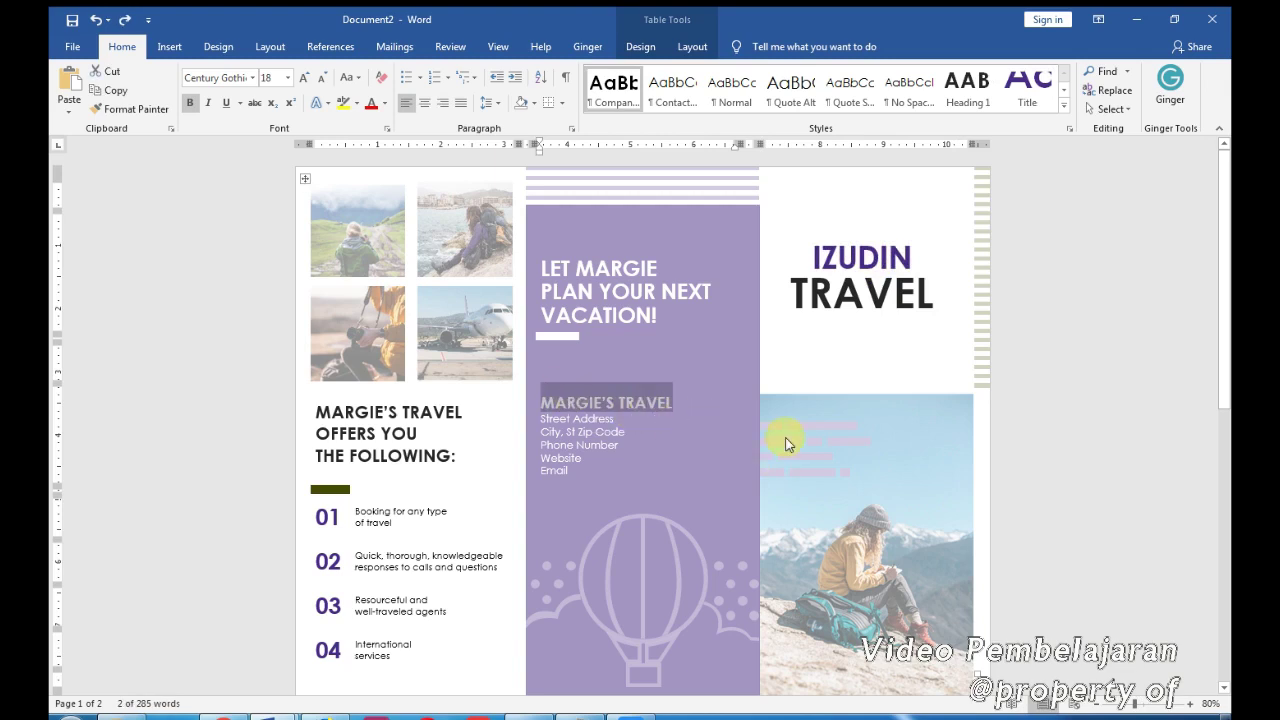
pyautogui.press('Delete')
pyautogui.write('IZUDIN TRAVE')
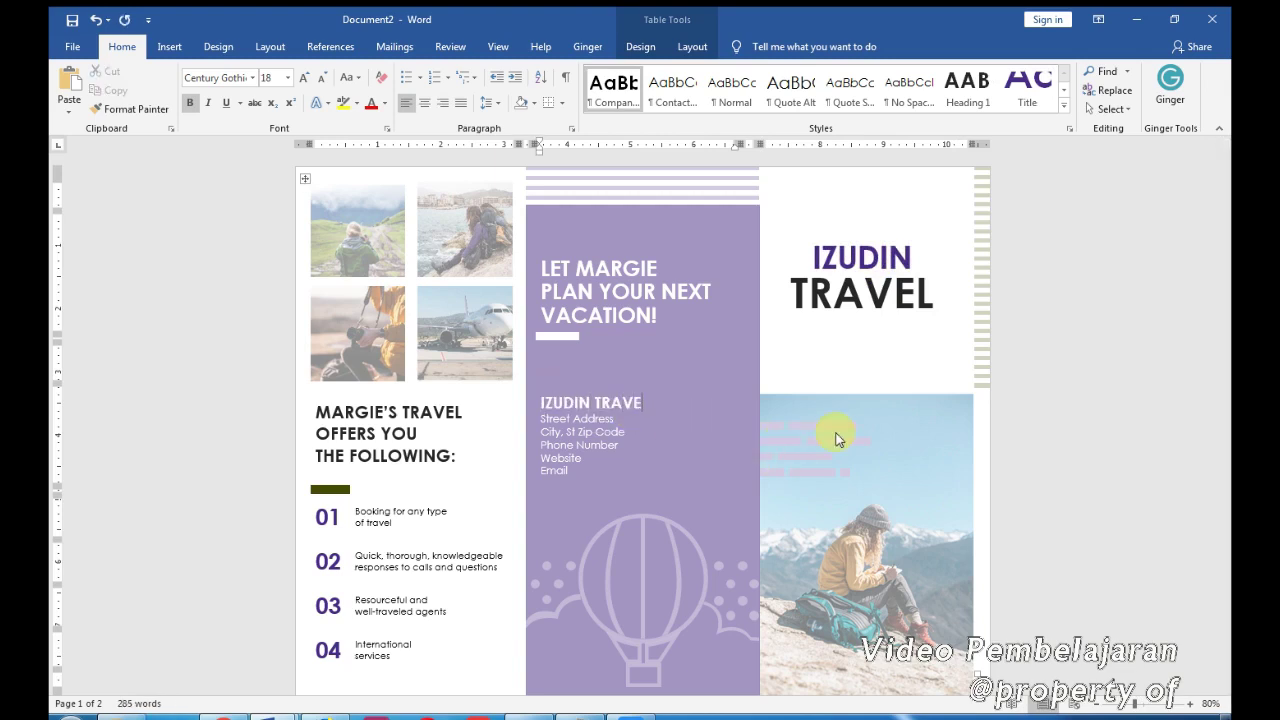
pyautogui.write('L')
# Step: Replace the contact placeholders with the company's street address, city, phone number, website and e-mail
pyautogui.press('Down')
pyautogui.press('Delete')
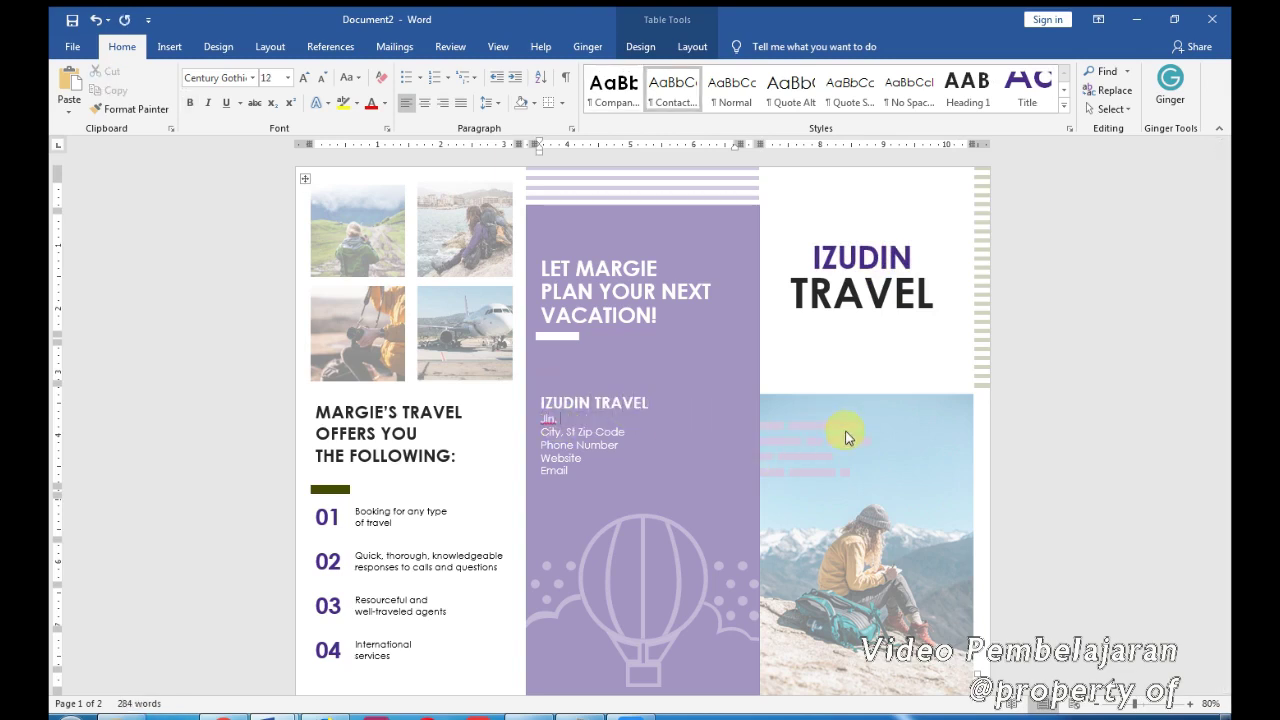
pyautogui.press('Down')
pyautogui.write('Ja')
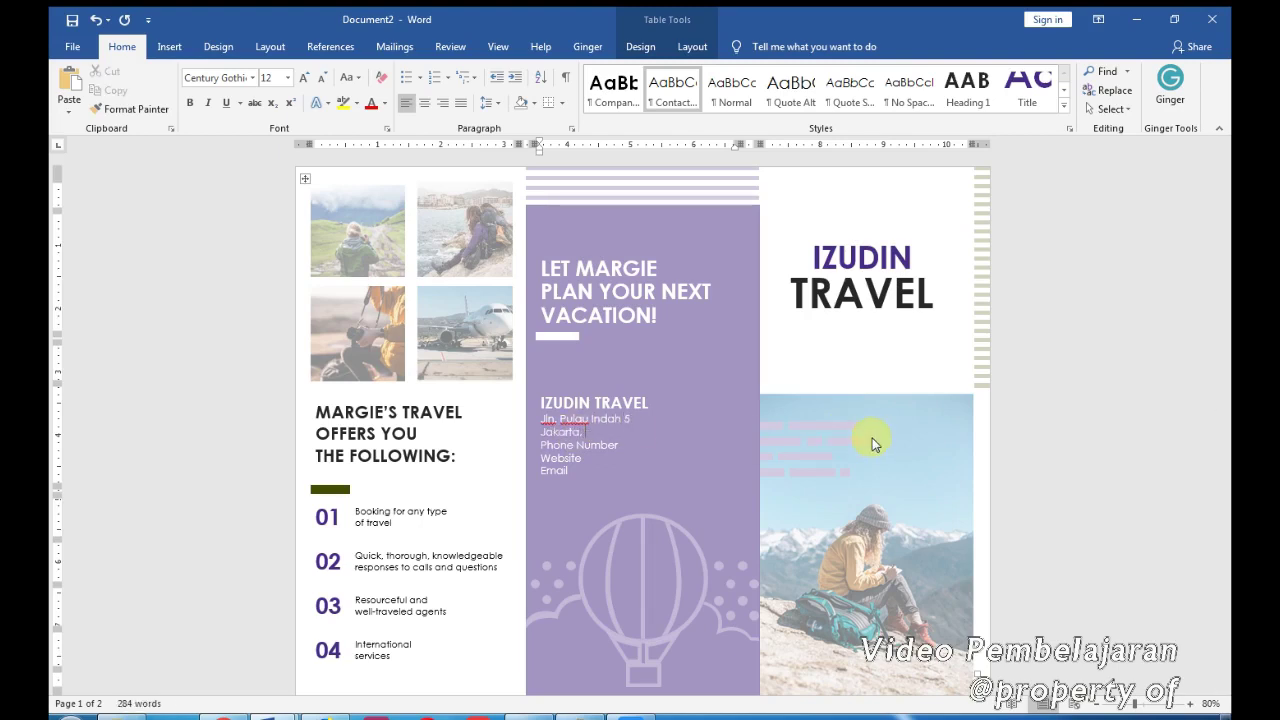
pyautogui.press('Down')
pyautogui.write('021-')
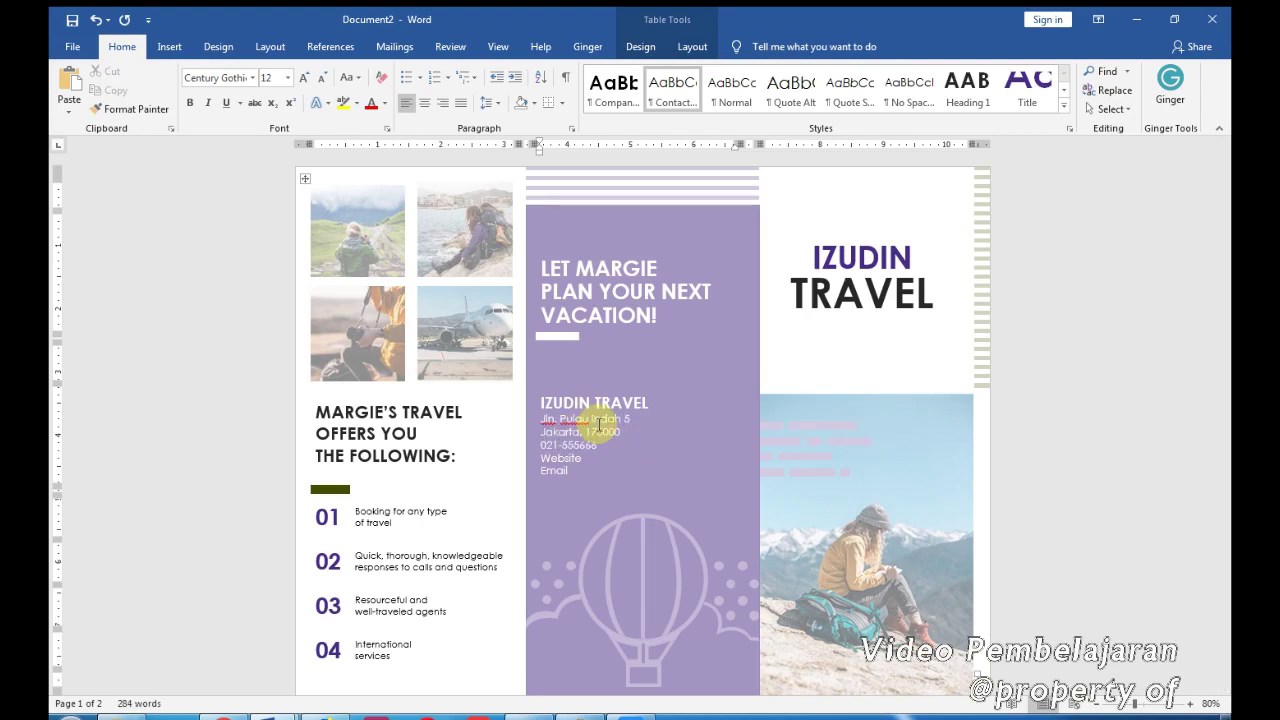
pyautogui.press('Down')
pyautogui.write('www.izudintra')
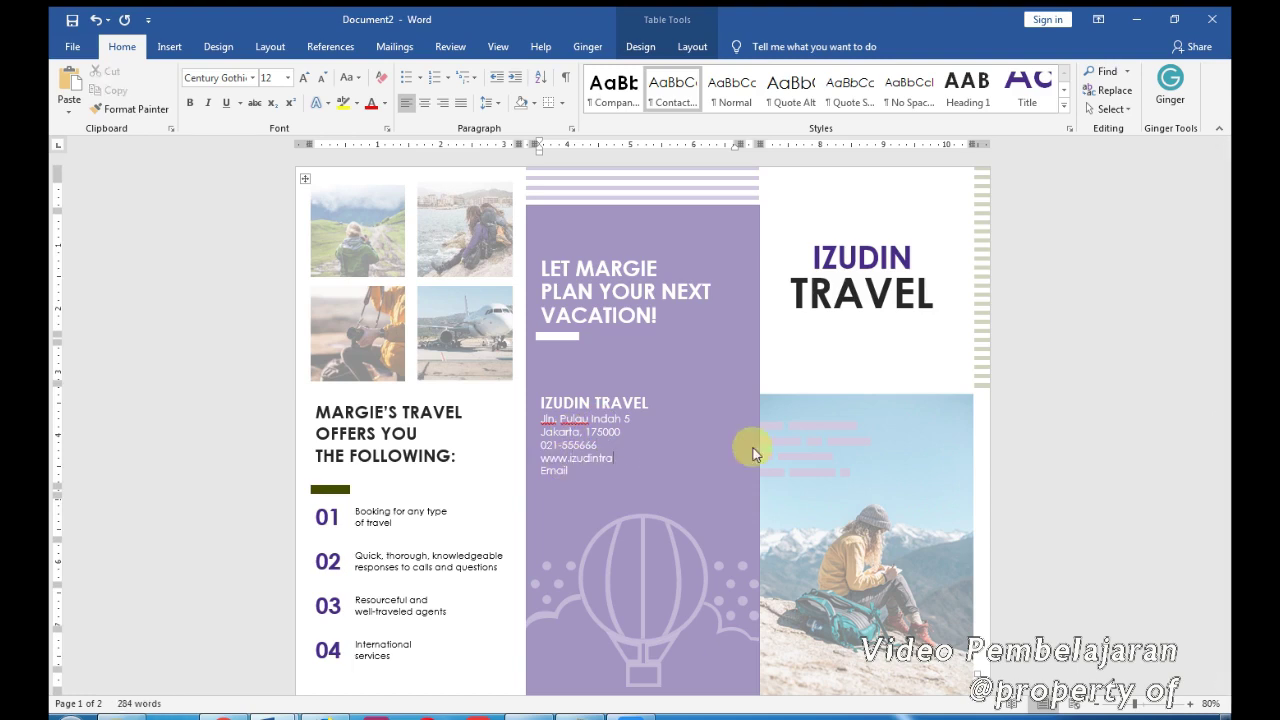
pyautogui.press('Down')
pyautogui.write('own@')
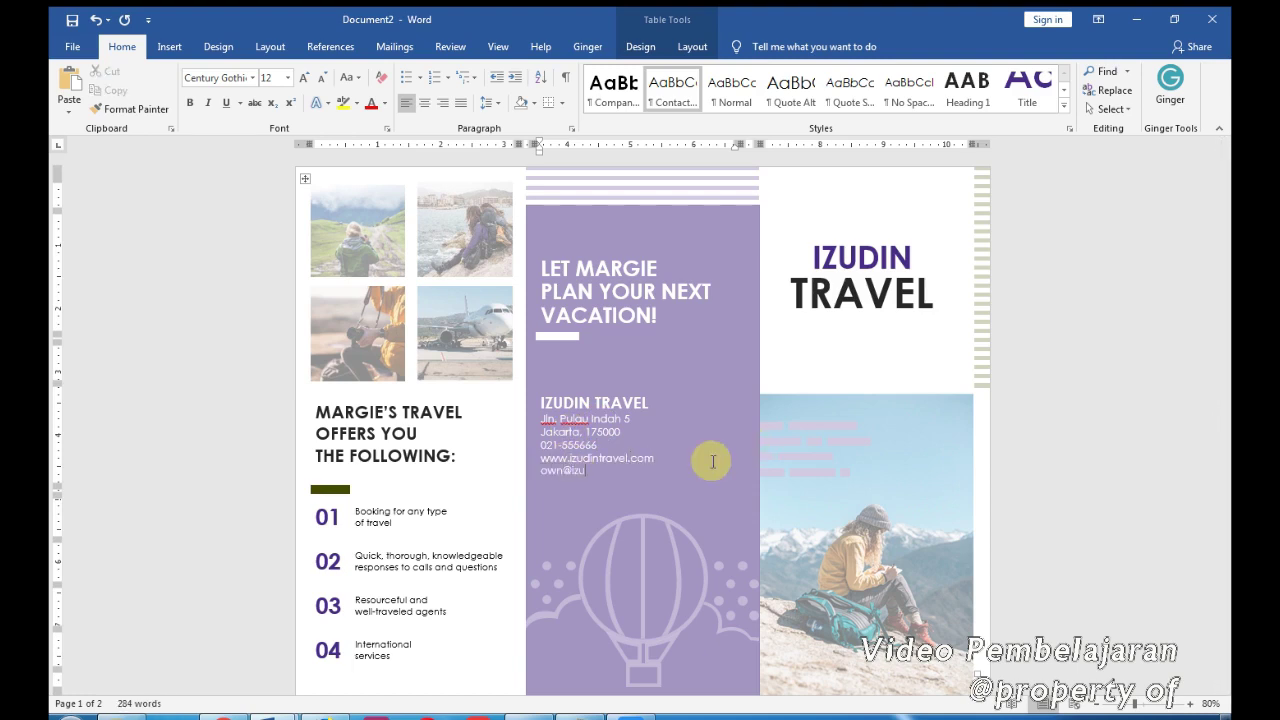
# Step: Overwrite the LET MARGIE PLAN and MARGIE'S TRAVEL OFFERS YOU headings with the Indonesian Izudin Travel text
pyautogui.tripleClick(617, 285)
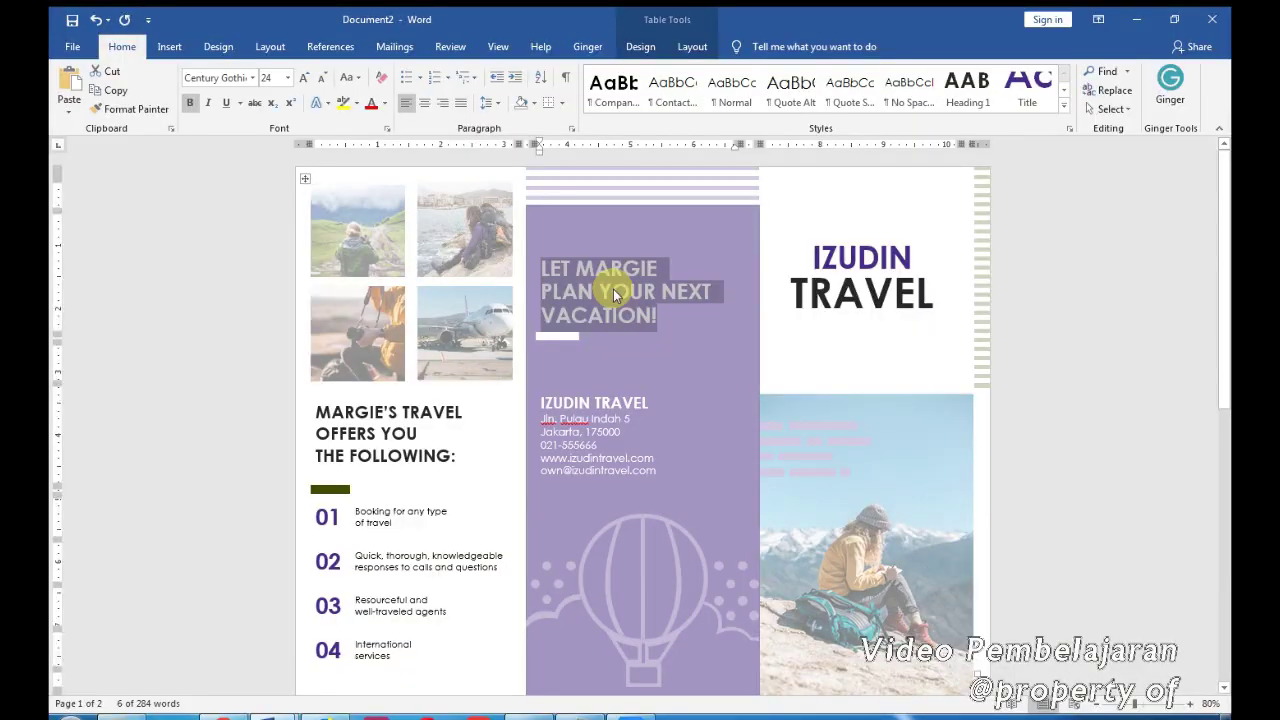
pyautogui.write('Biarkan')
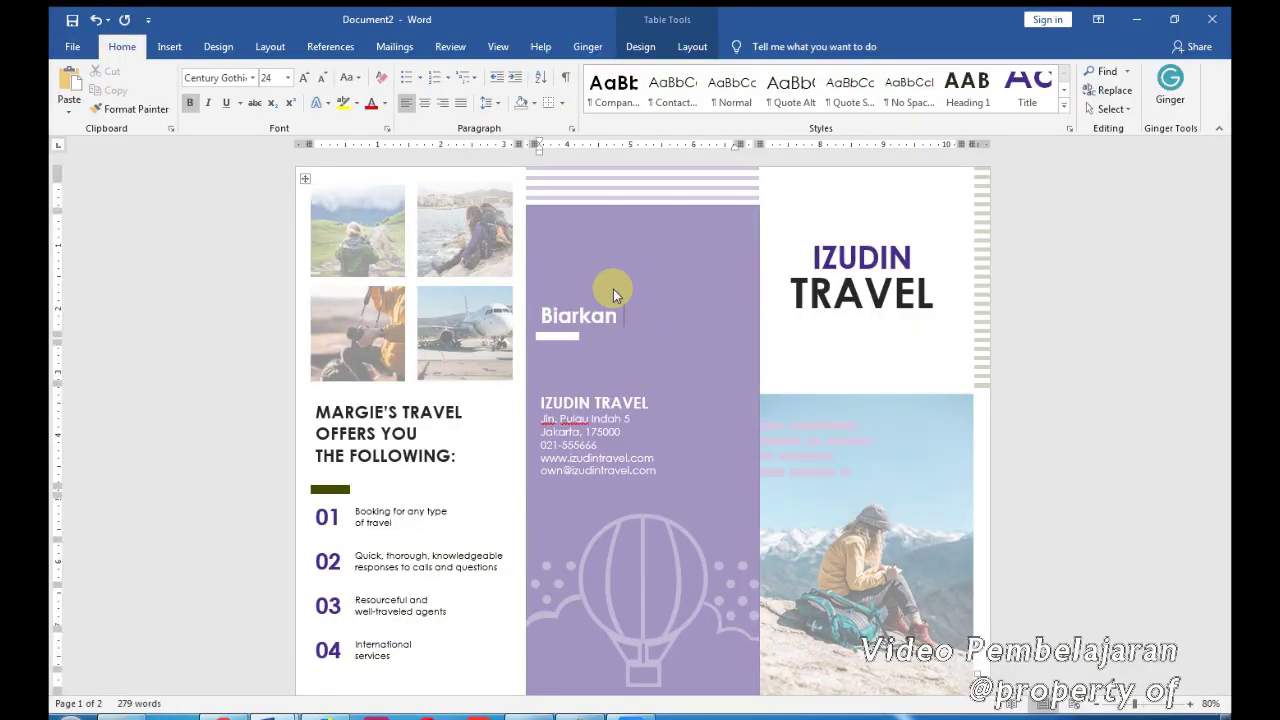
pyautogui.write(' Izudin Merencanakan')
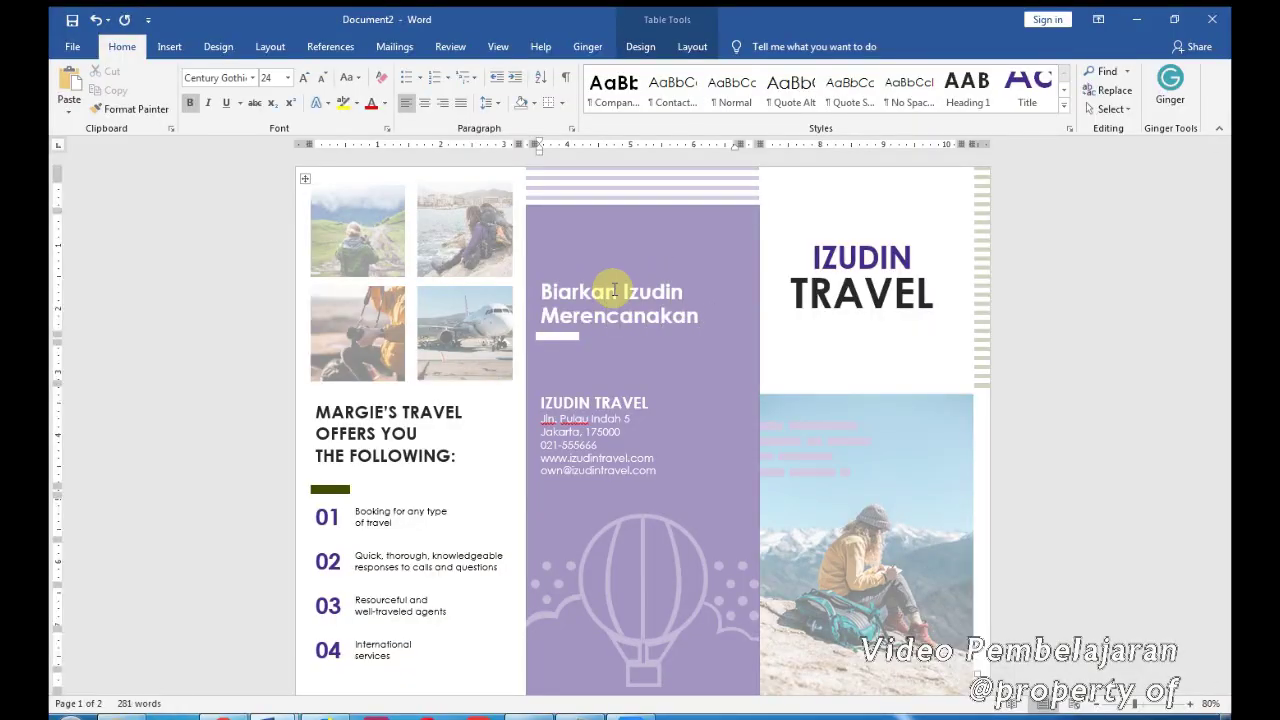
pyautogui.write(' Liburan anda selanjutnya')
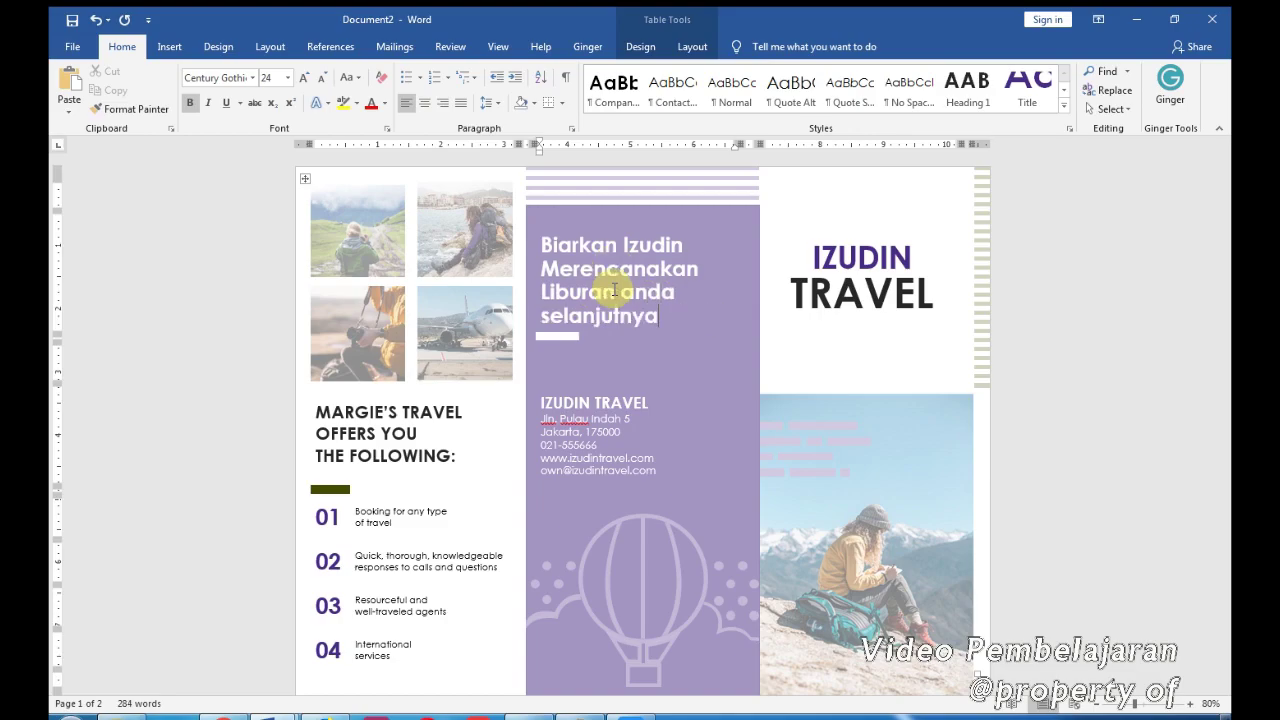
pyautogui.tripleClick(358, 422)
pyautogui.press('Delete')
pyautogui.write('IZUDIN TRAVEL ME')
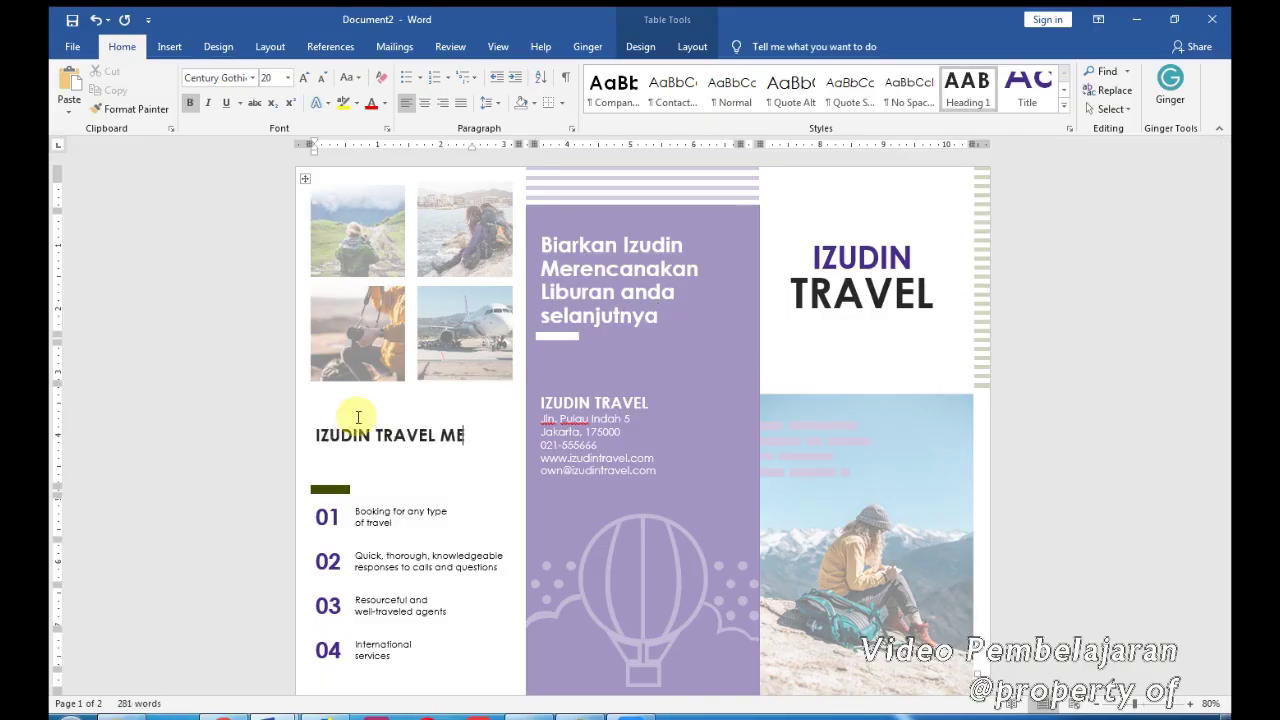
pyautogui.write('NAWARKAN LAYANAN')
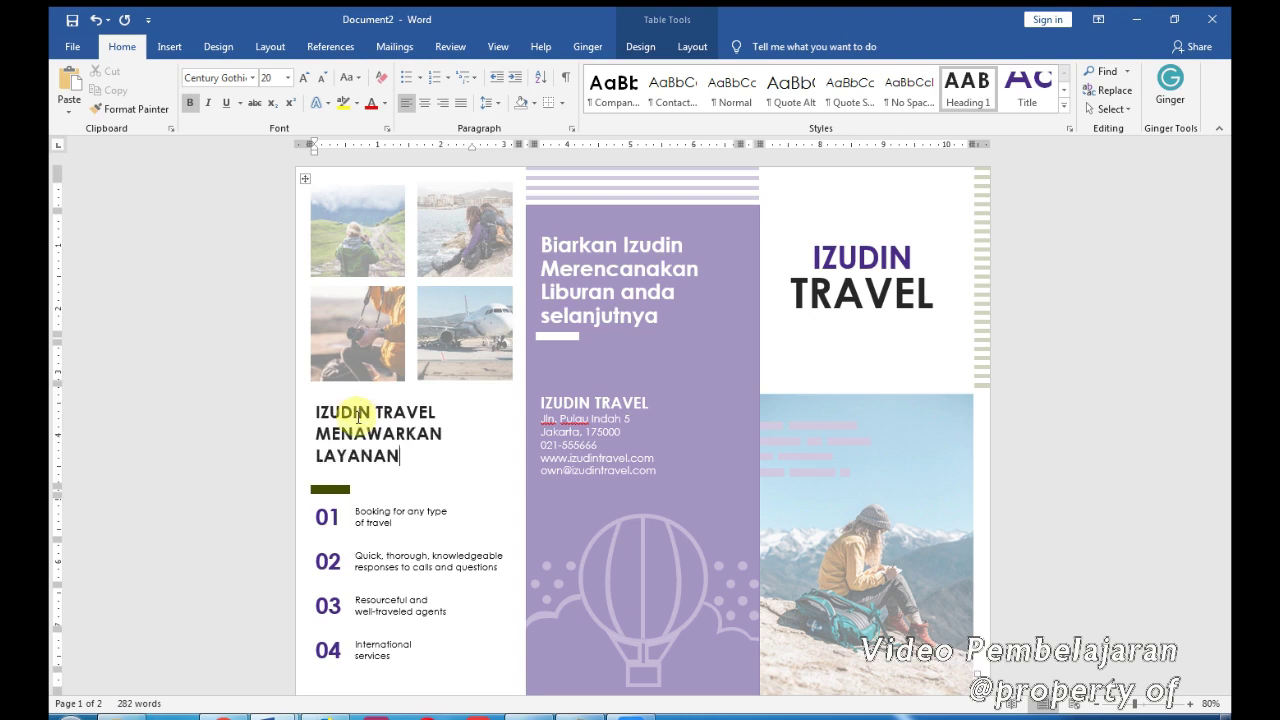
pyautogui.write(' WISATA SEBAGAI BERIKUT:')
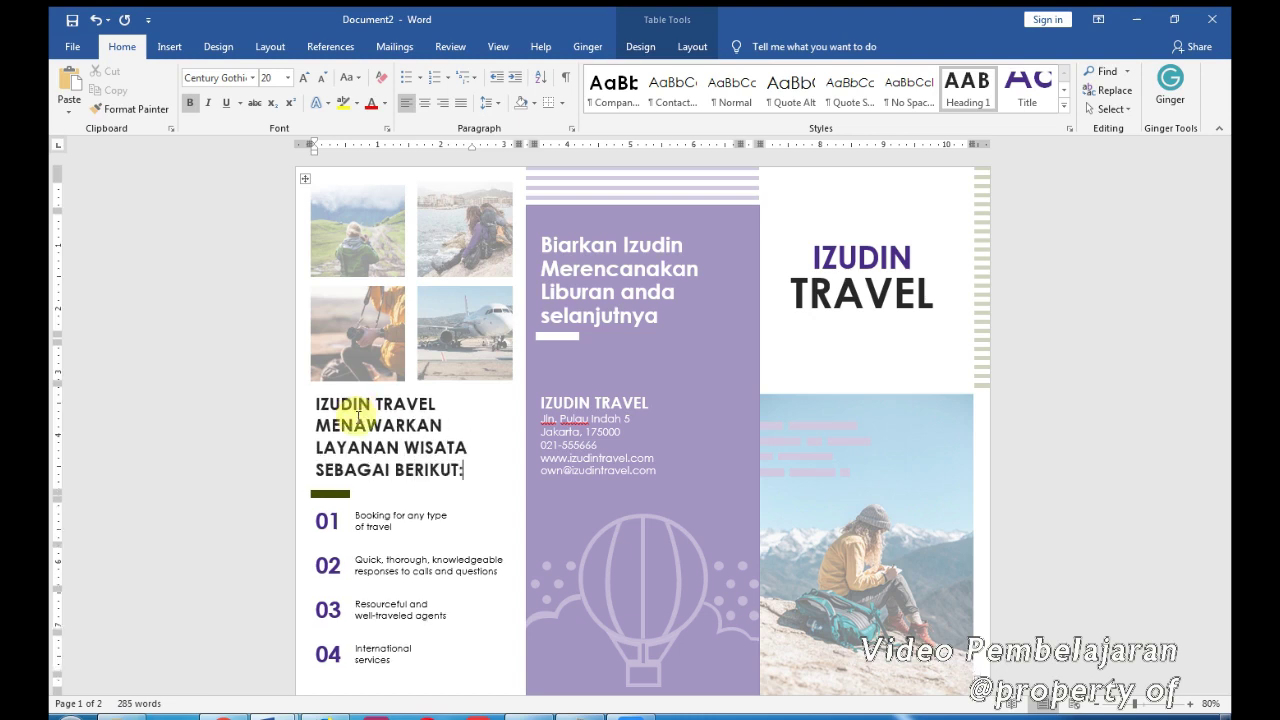
# Step: On page 2, retype the OUR SERVICES INCLUDE heading as 'LAYANAN KAMI MELIPUTI:'
pyautogui.scroll(-2, 777, 443)
pyautogui.scroll(2, 734, 447)
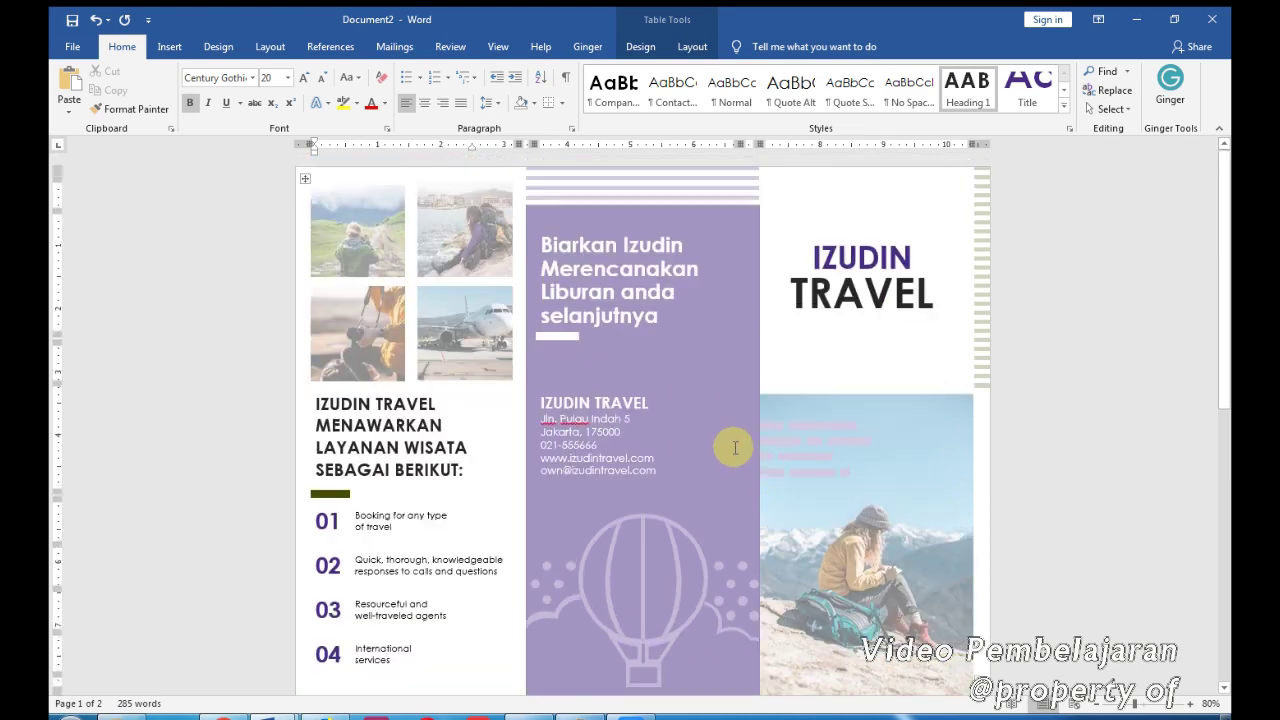
pyautogui.scroll(-15, 734, 443)
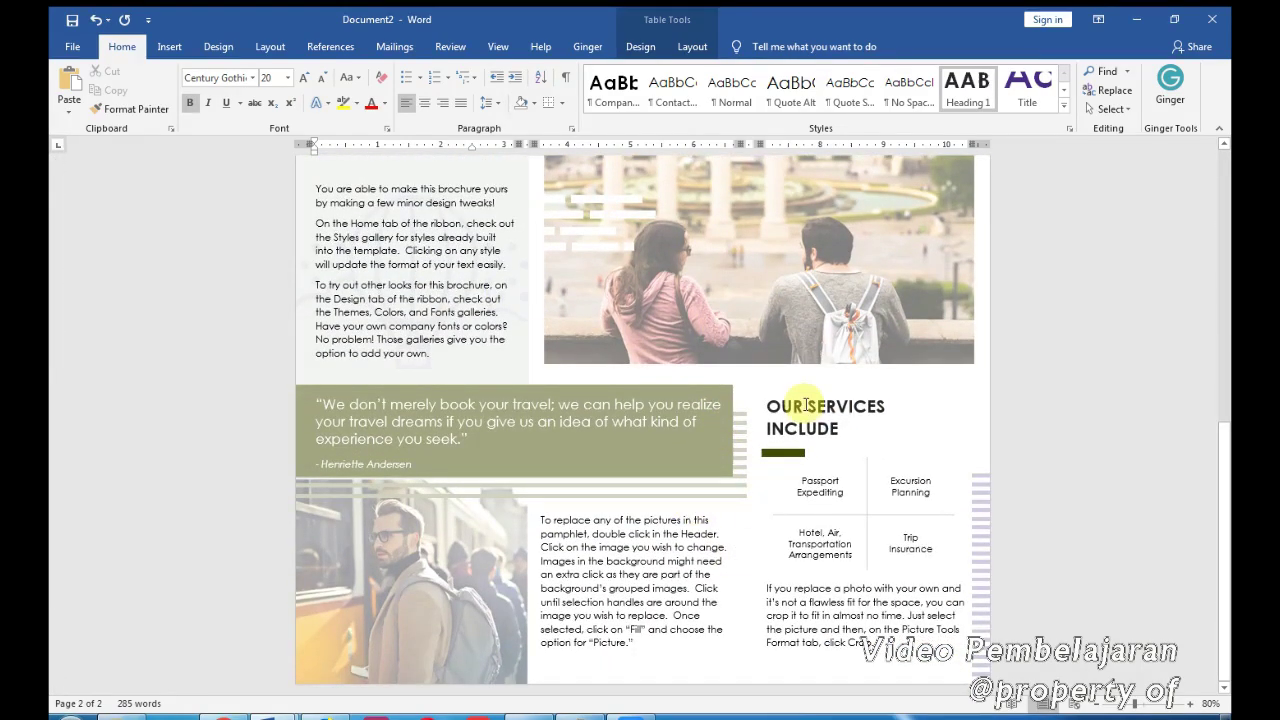
pyautogui.tripleClick(806, 410)
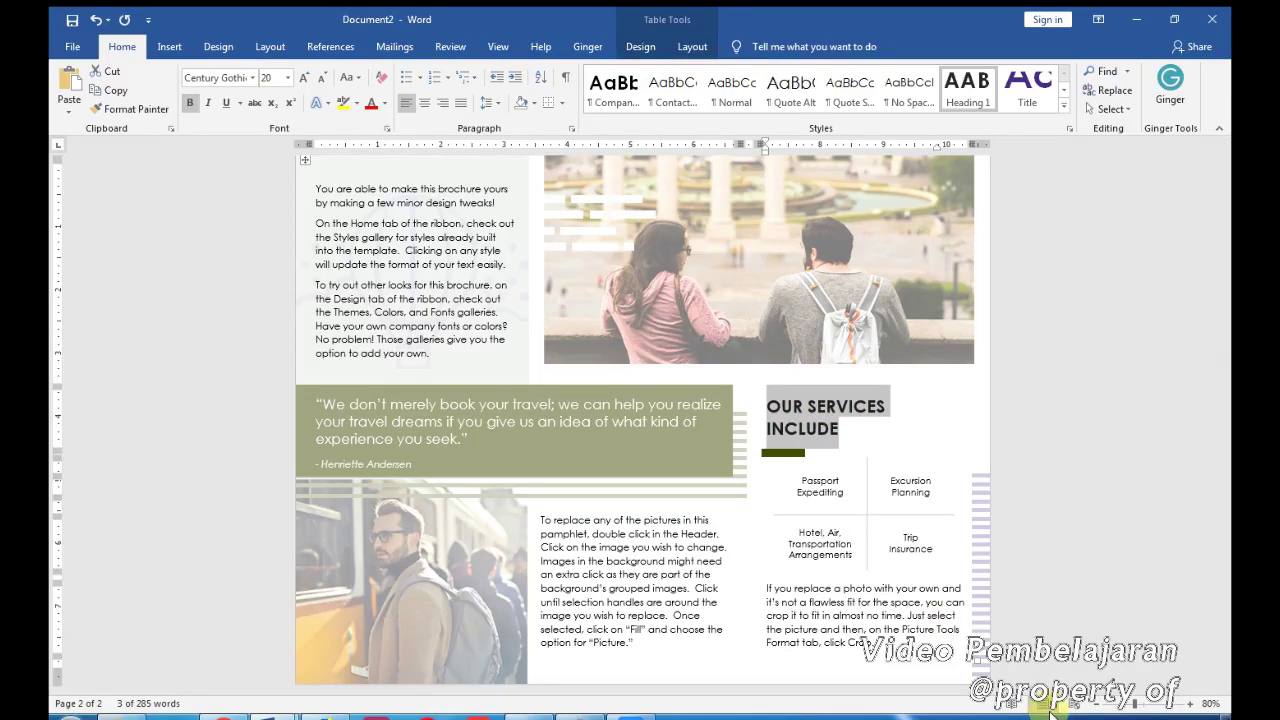
pyautogui.write('LAYANAN KAMI M')
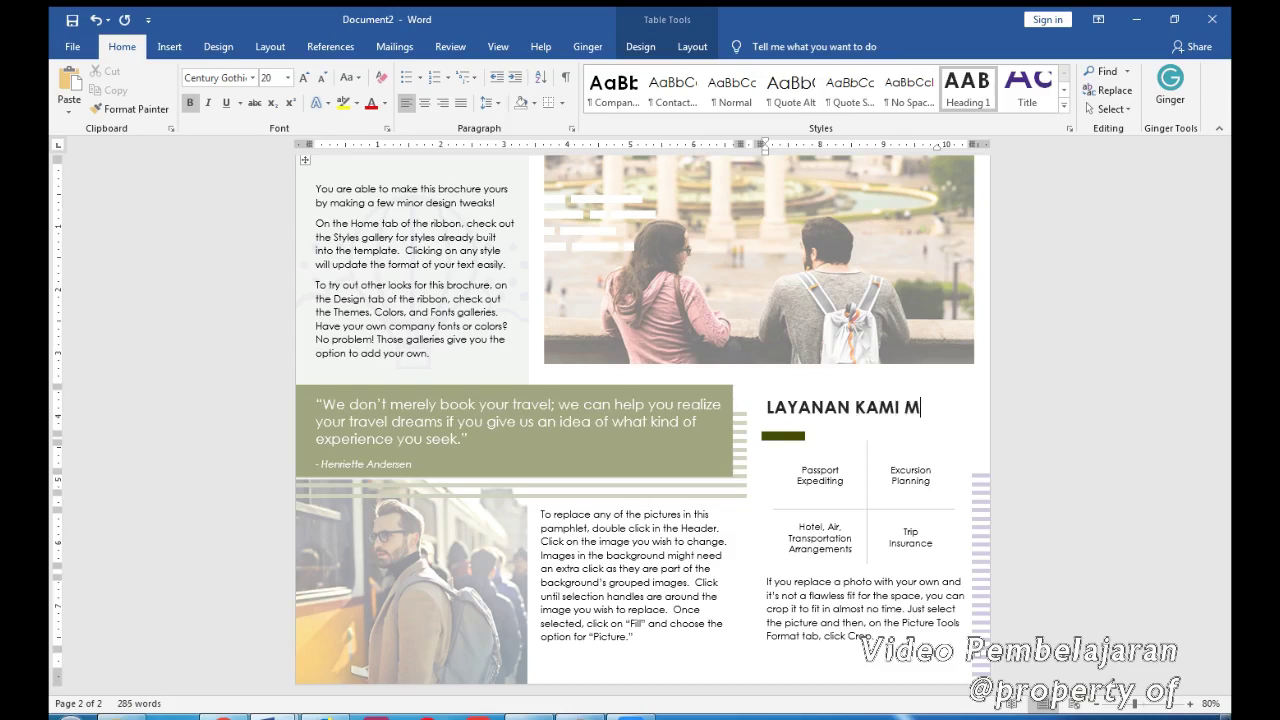
pyautogui.write('ELIPUTI:')
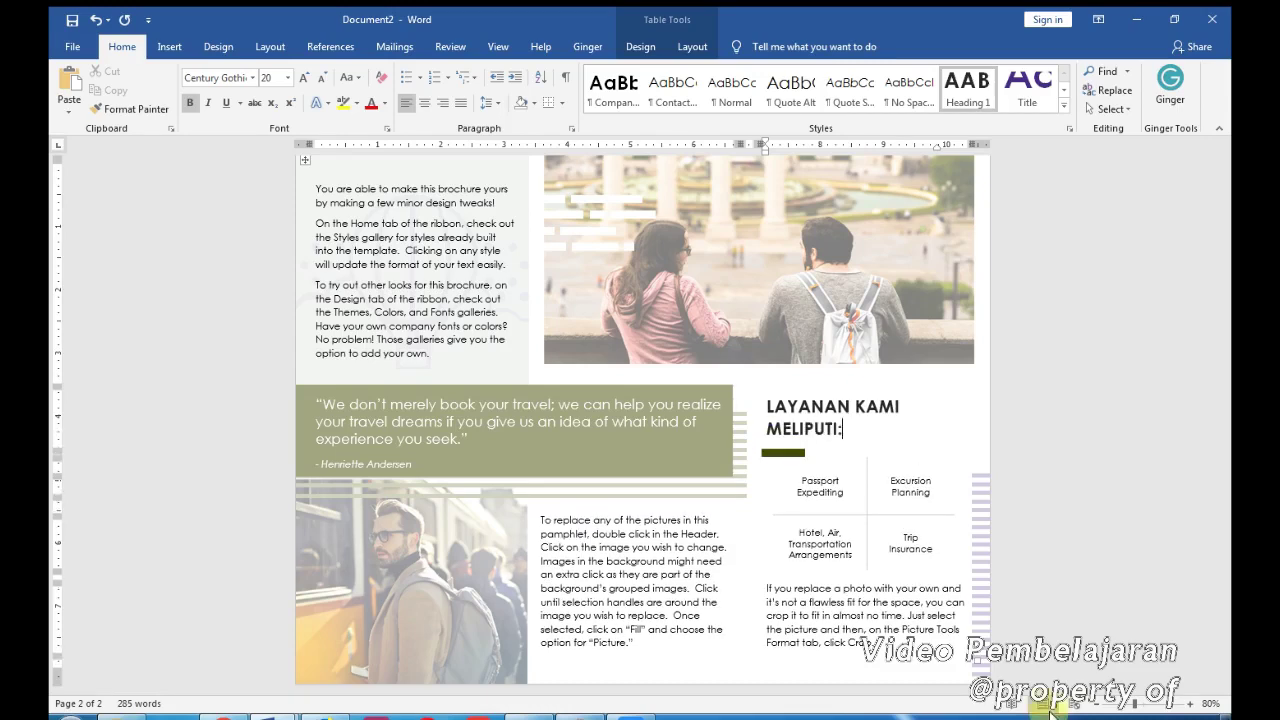
pyautogui.scroll(1, 690, 572)
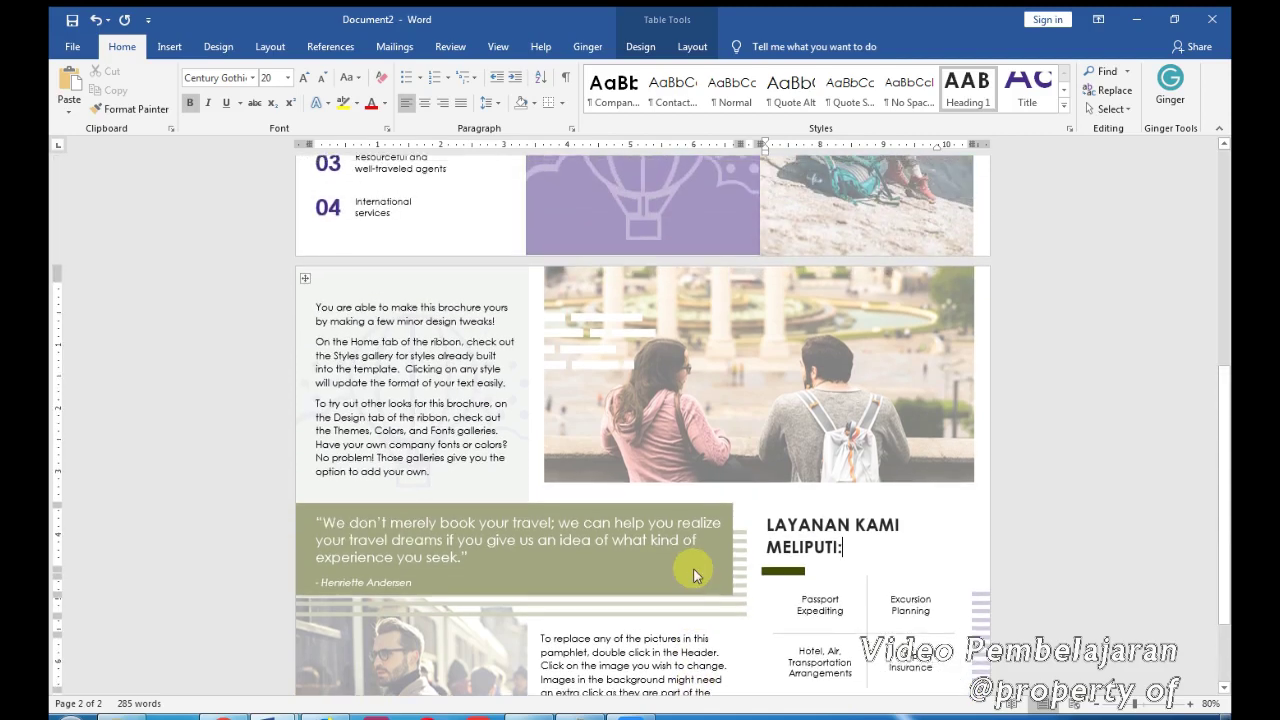
pyautogui.scroll(4, 697, 575)
pyautogui.scroll(1, 697, 575)
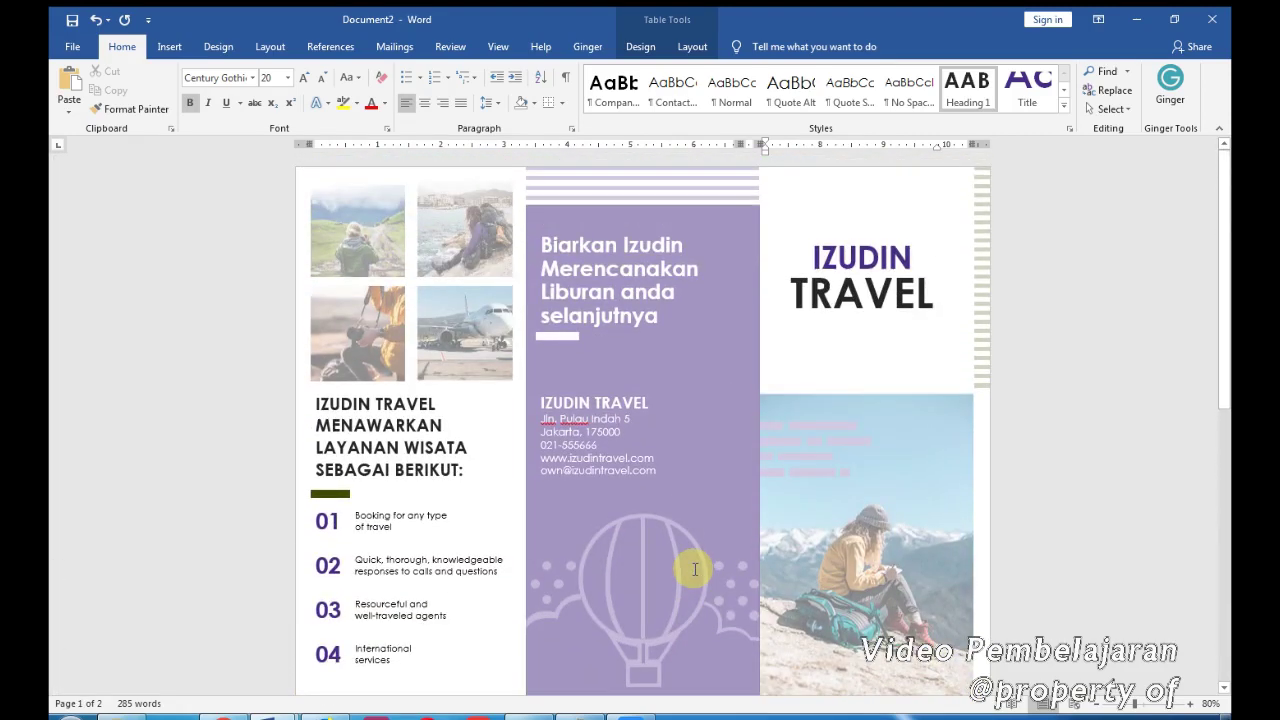
pyautogui.click(528, 716)
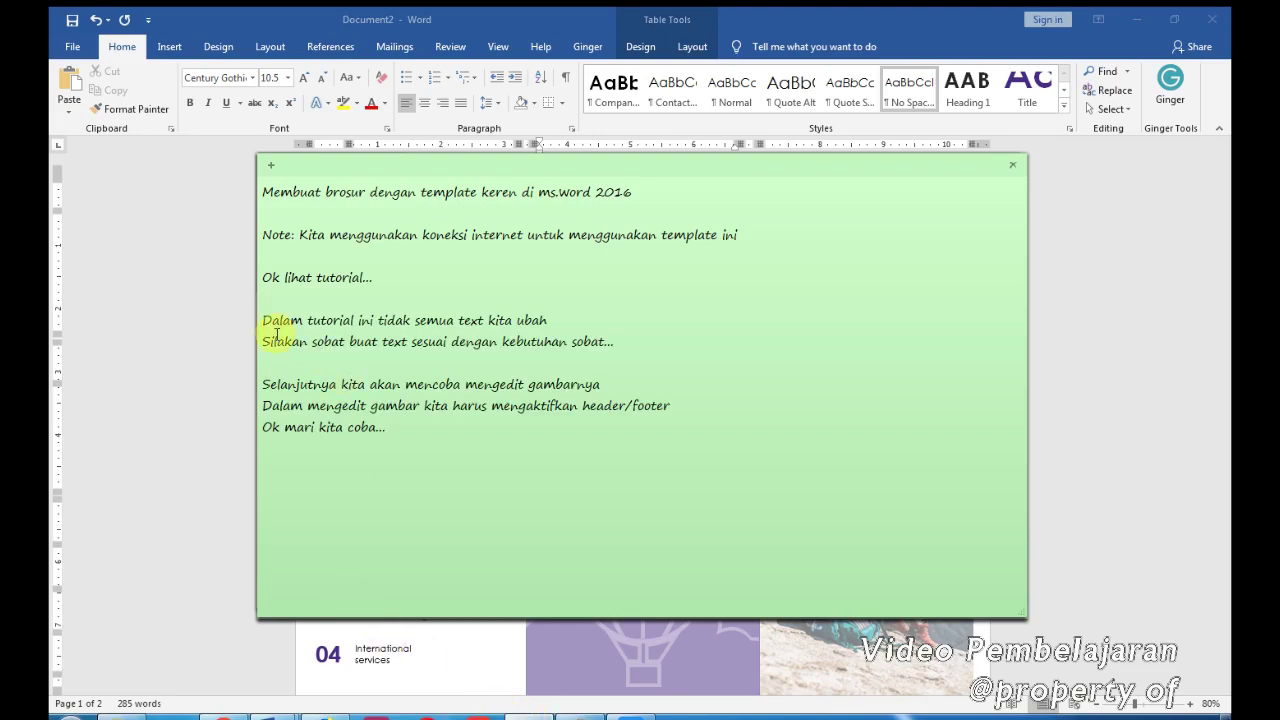
pyautogui.moveTo(262, 320); pyautogui.dragTo(556, 320)
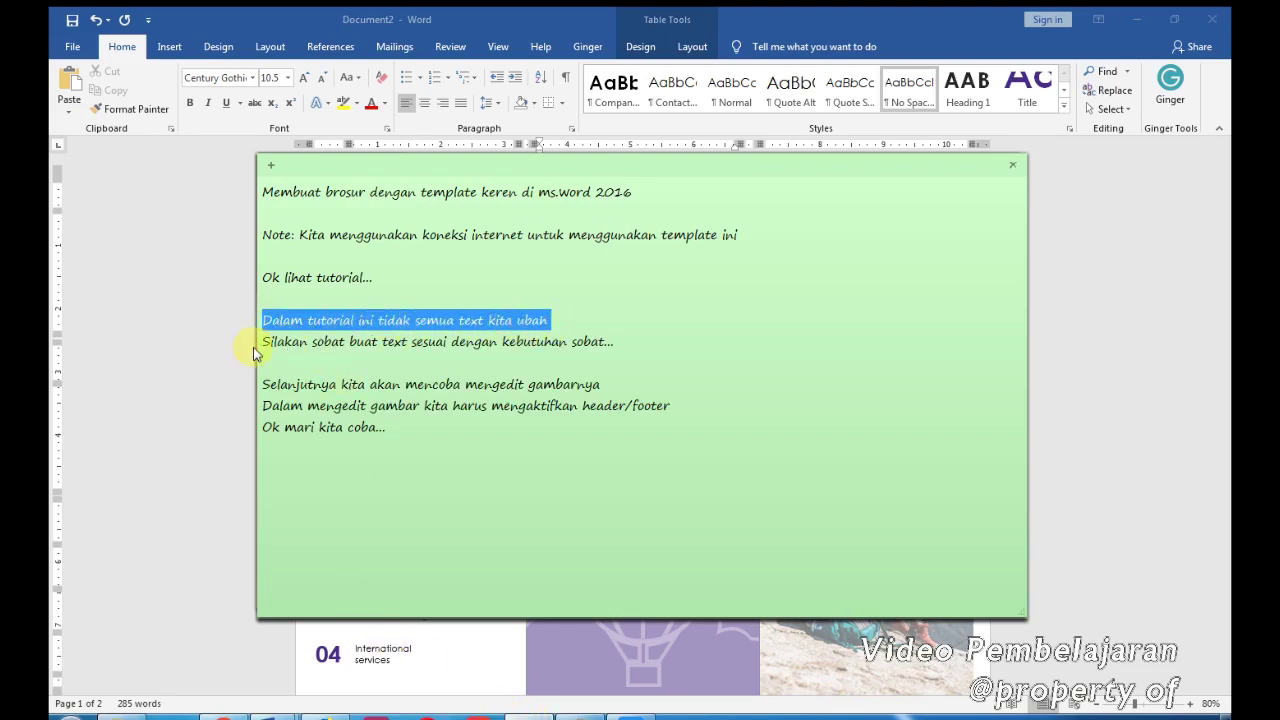
pyautogui.moveTo(262, 342); pyautogui.dragTo(627, 350)
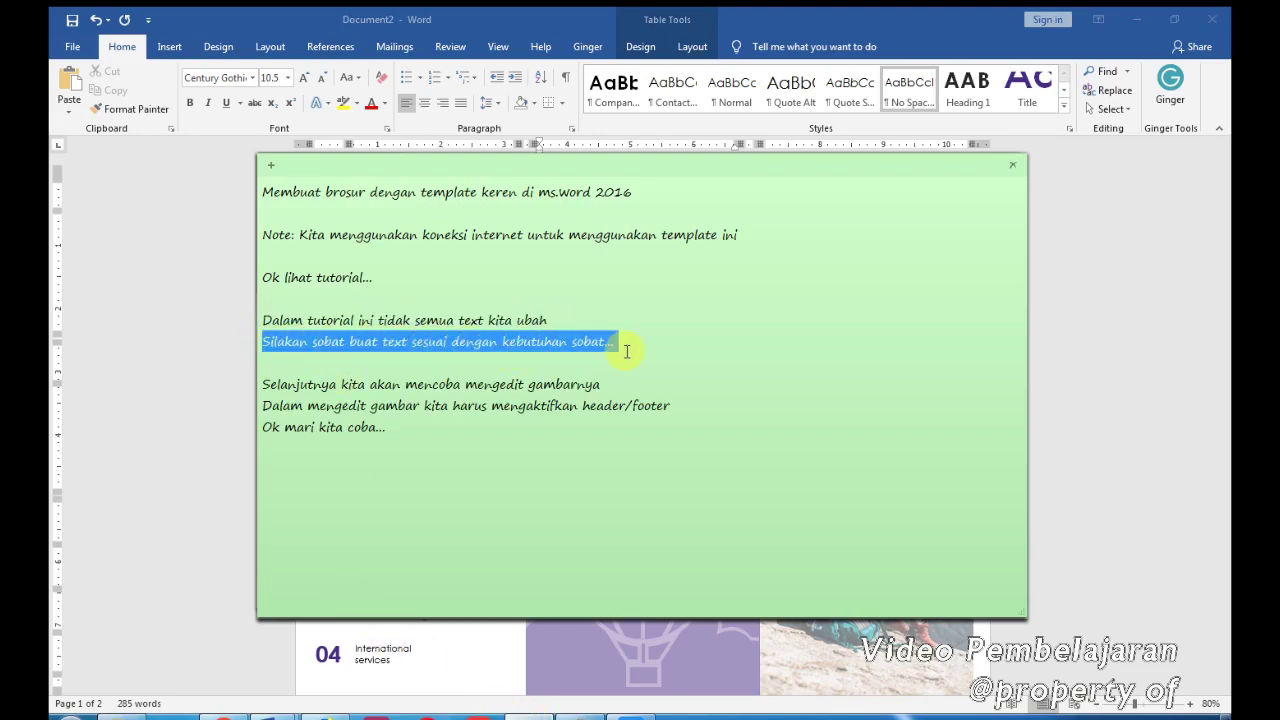
pyautogui.moveTo(263, 385); pyautogui.dragTo(606, 386)
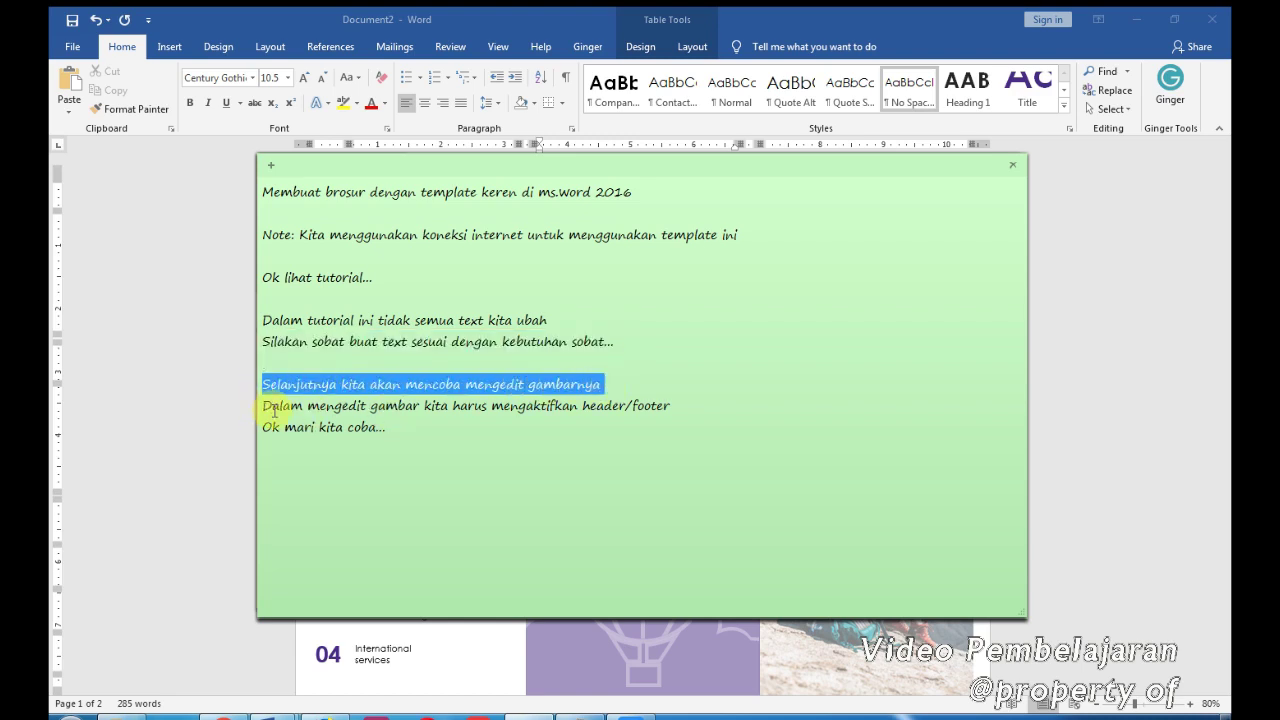
pyautogui.moveTo(274, 410); pyautogui.dragTo(681, 416)
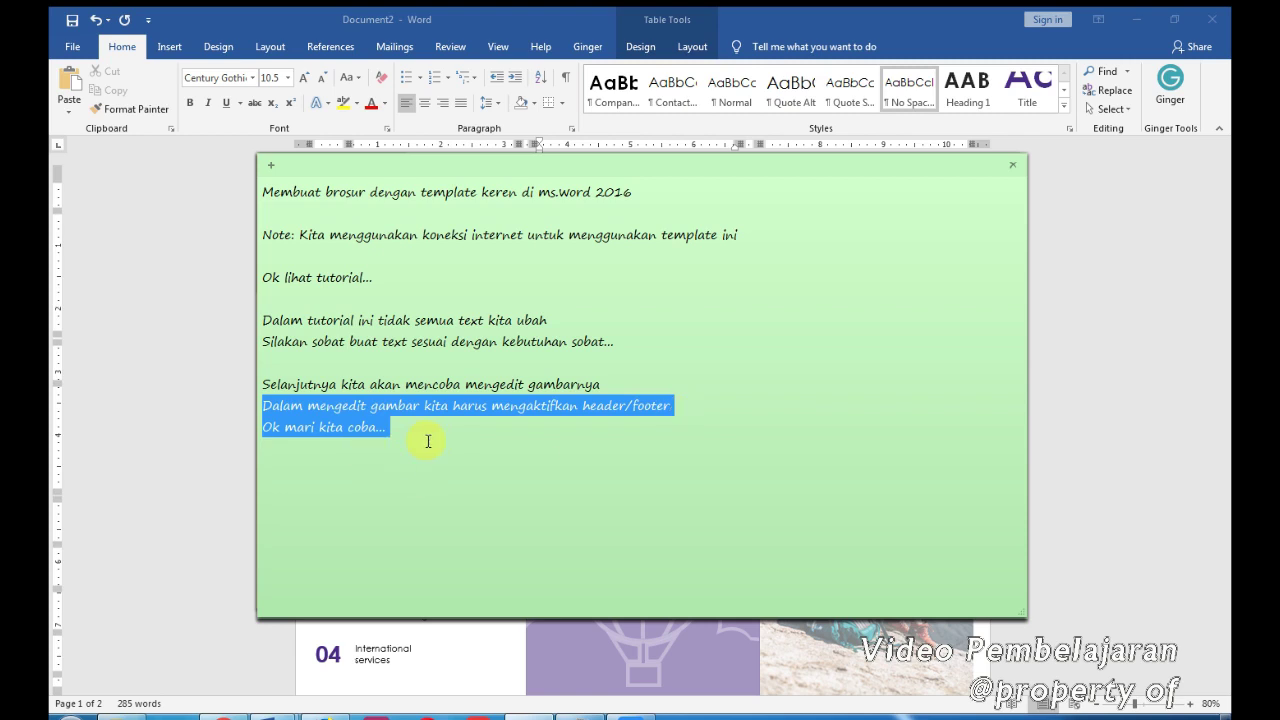
pyautogui.click(448, 636)
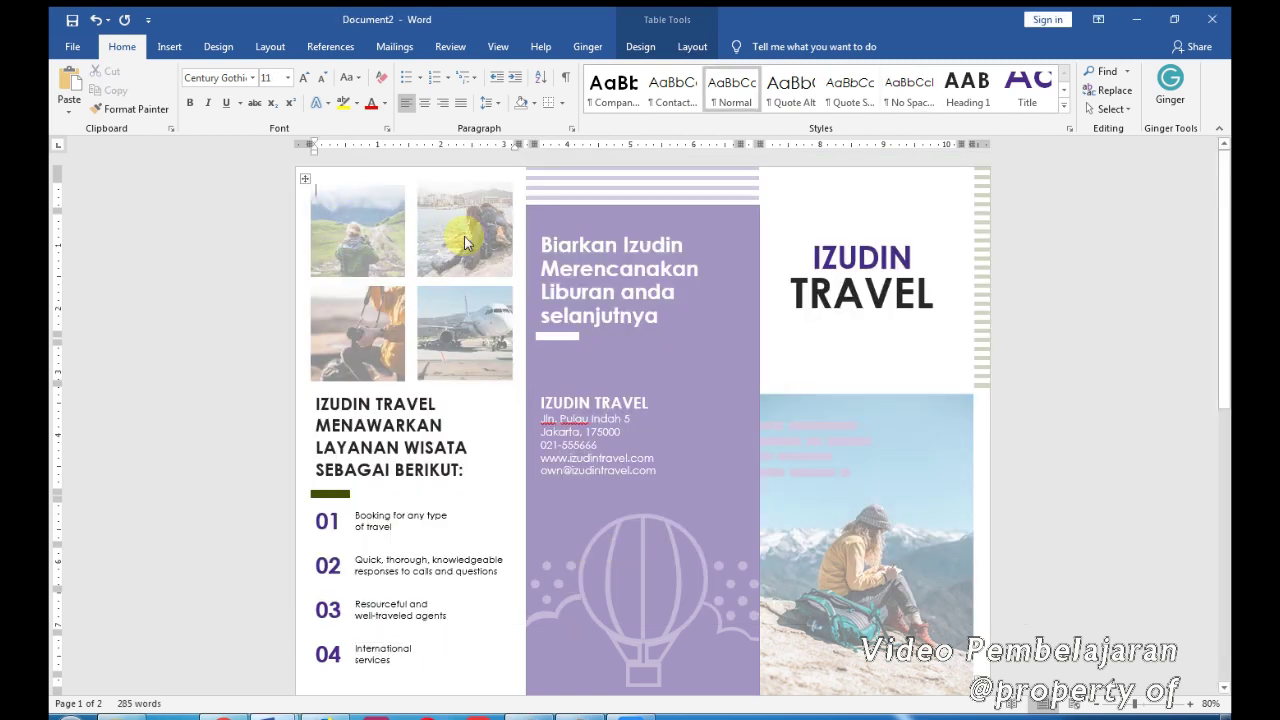
# Step: Open the brochure's page header for editing with Insert > Header > Edit Header
pyautogui.click(877, 469)
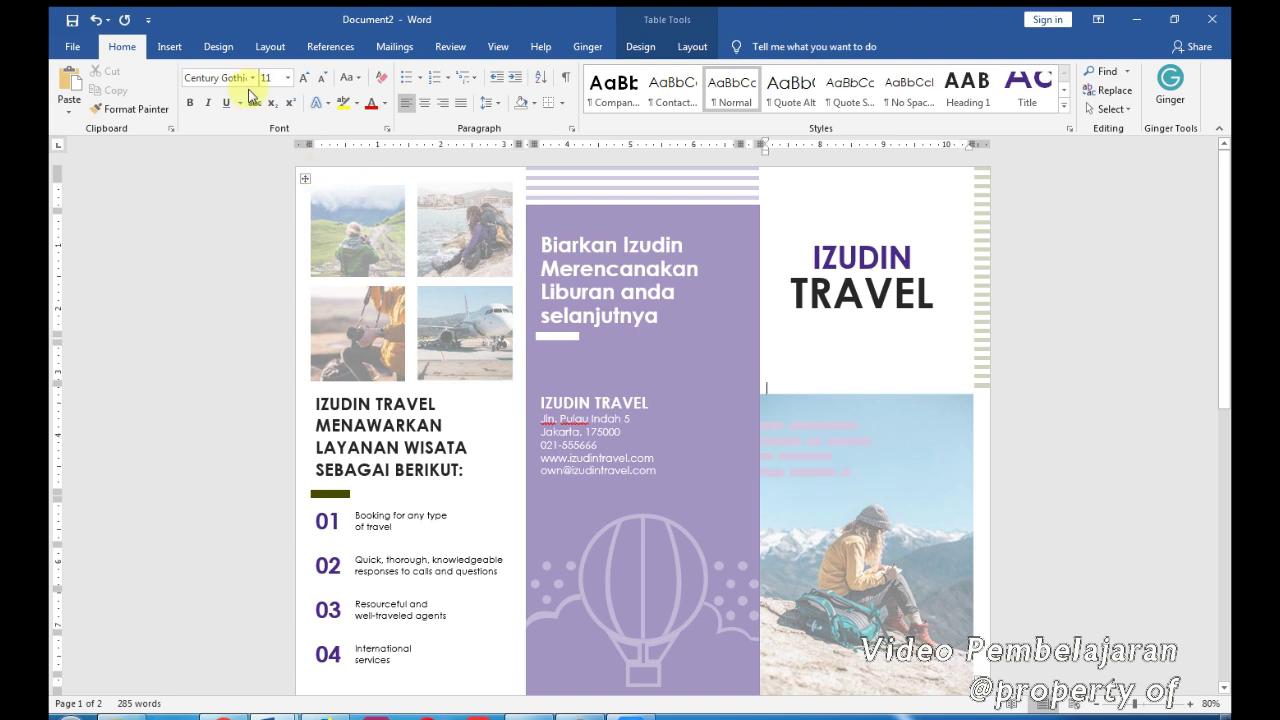
pyautogui.click(169, 46)
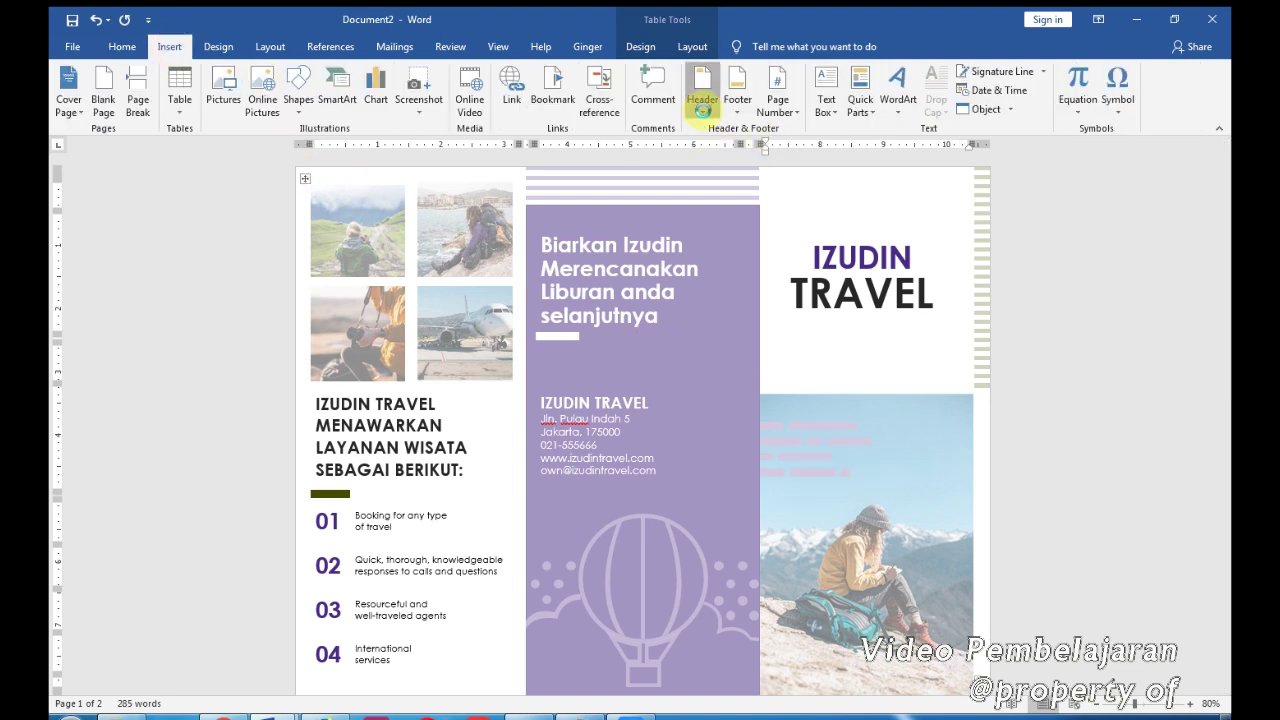
pyautogui.click(702, 108)
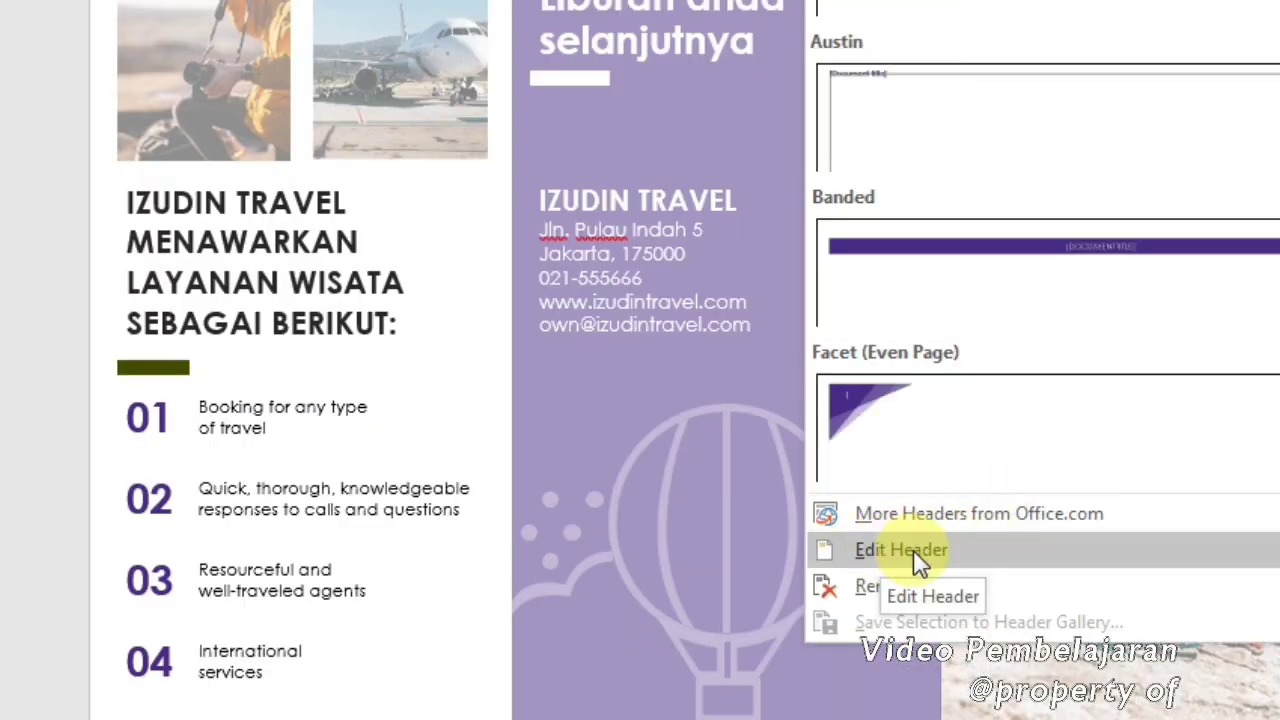
pyautogui.click(942, 553)
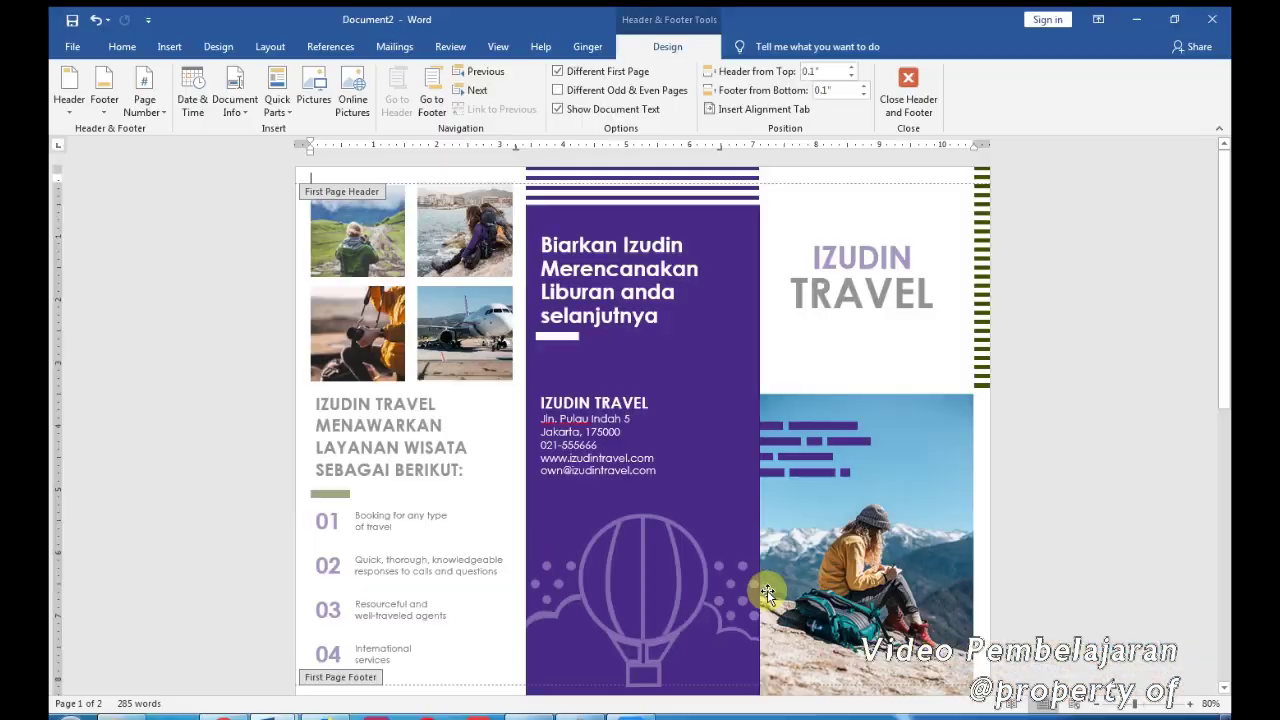
# Step: Swap the top-left header photo for image 1, the banana boat picture in the brosur folder
pyautogui.click(378, 238)
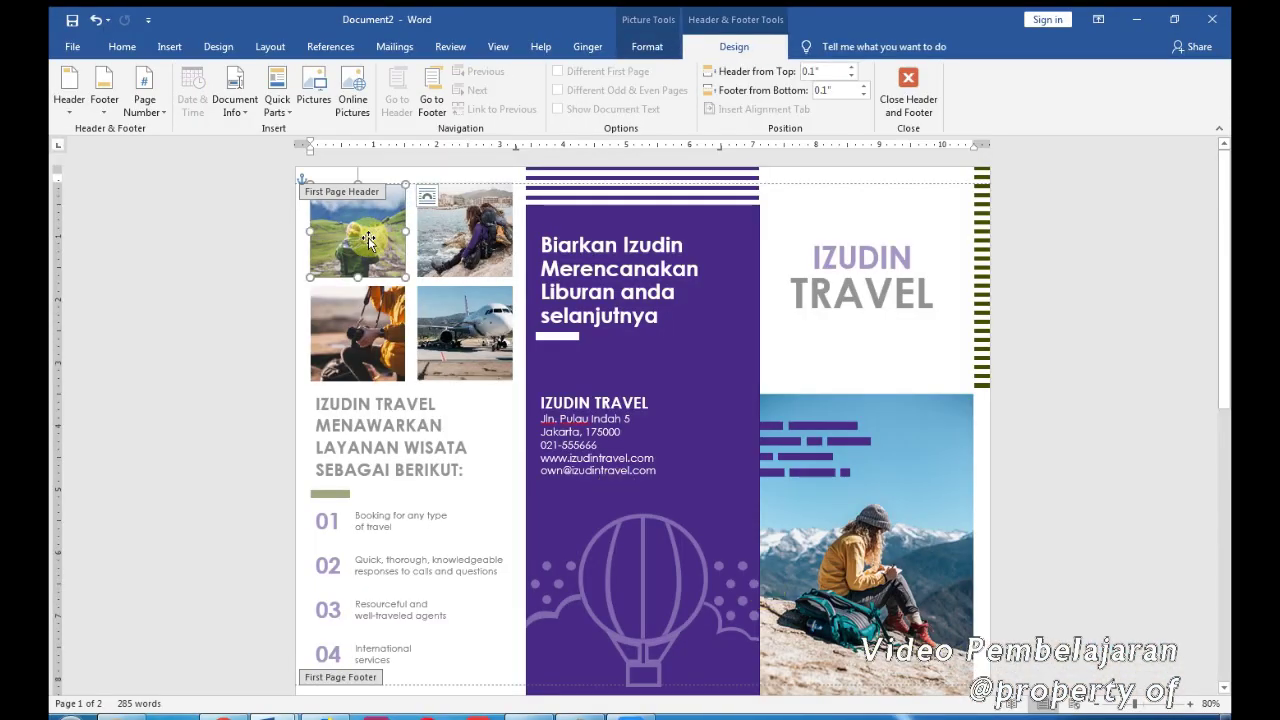
pyautogui.rightClick(368, 240)
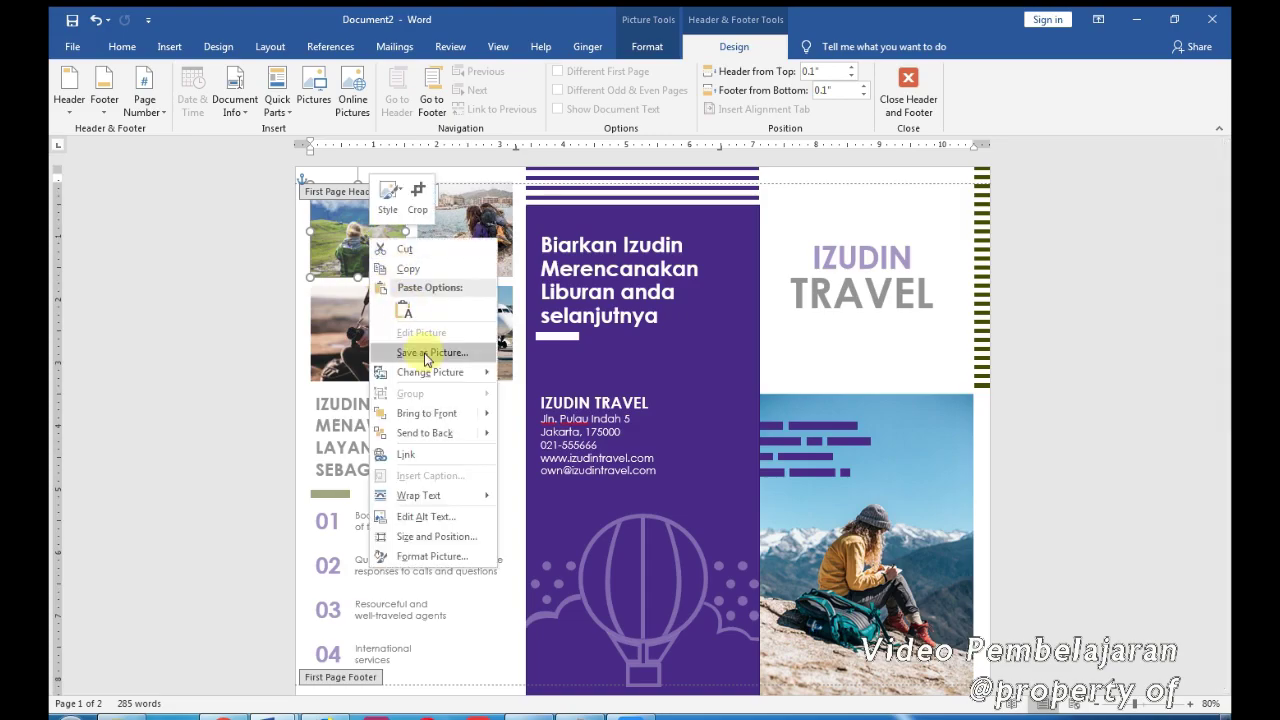
pyautogui.moveTo(414, 371)
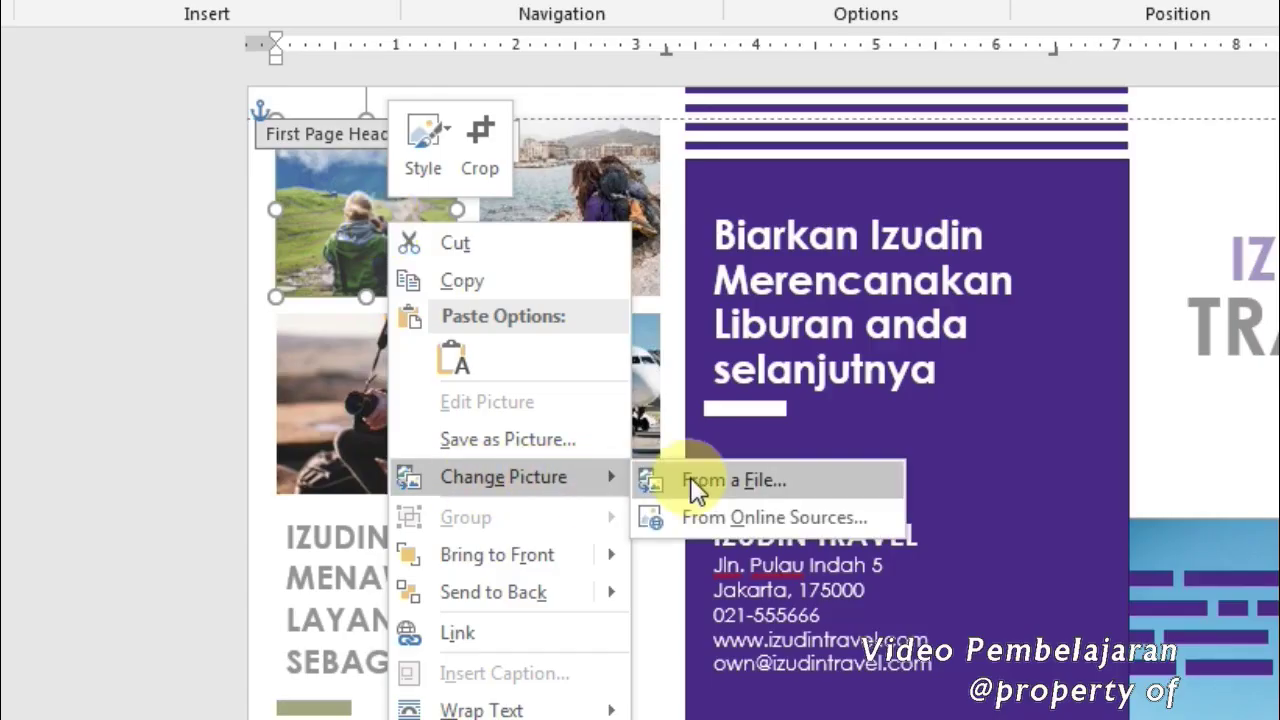
pyautogui.click(700, 480)
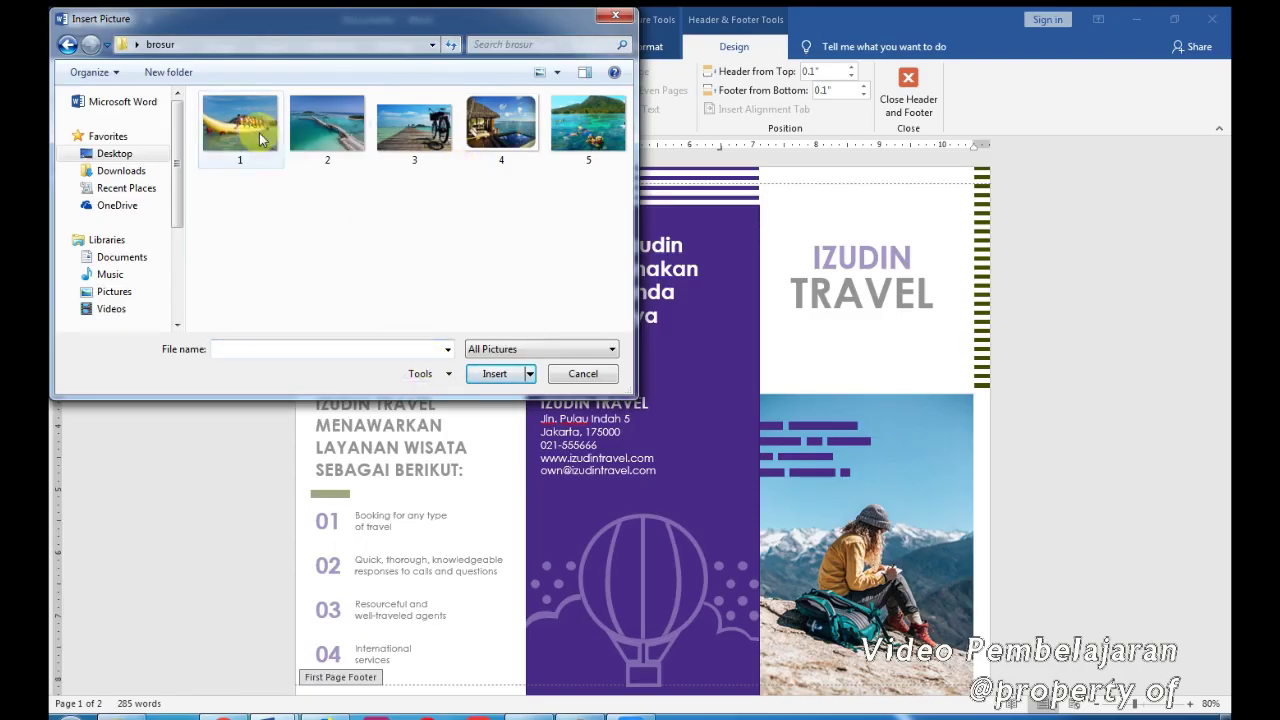
pyautogui.doubleClick(259, 132)
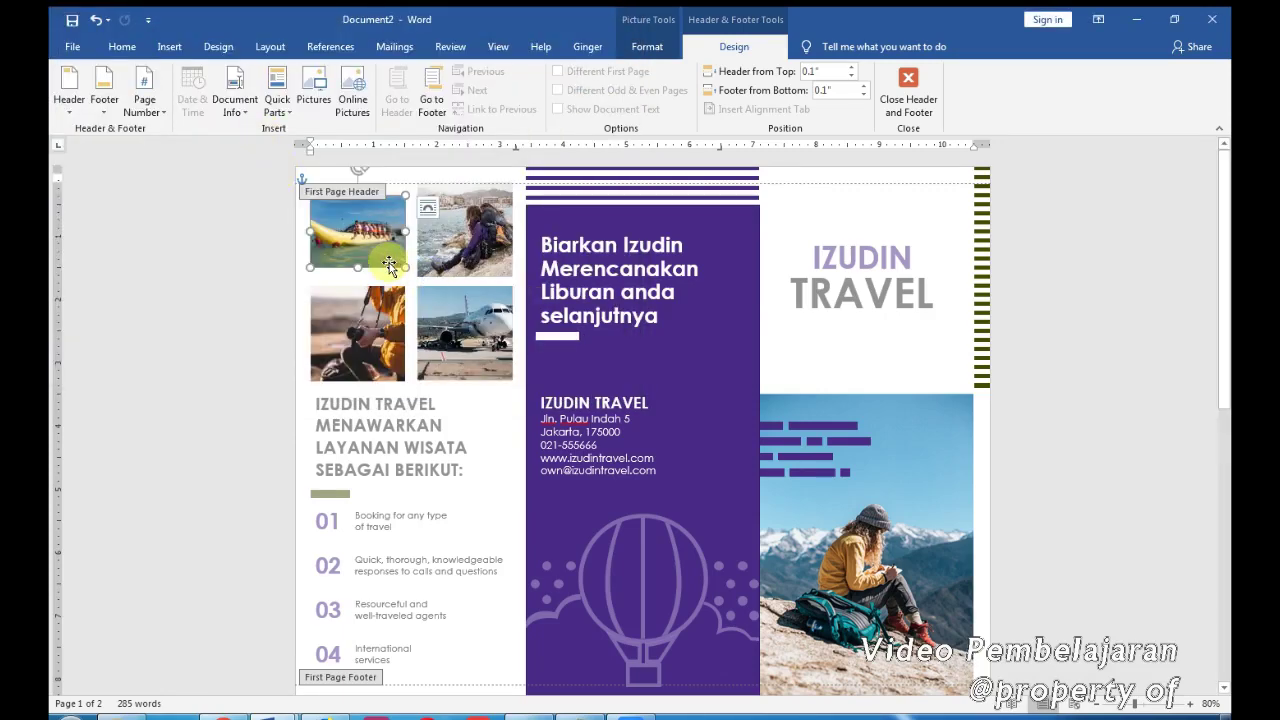
# Step: Crop the side of the banana boat photo so it measures 1.3" by 1.48"
pyautogui.click(469, 257)
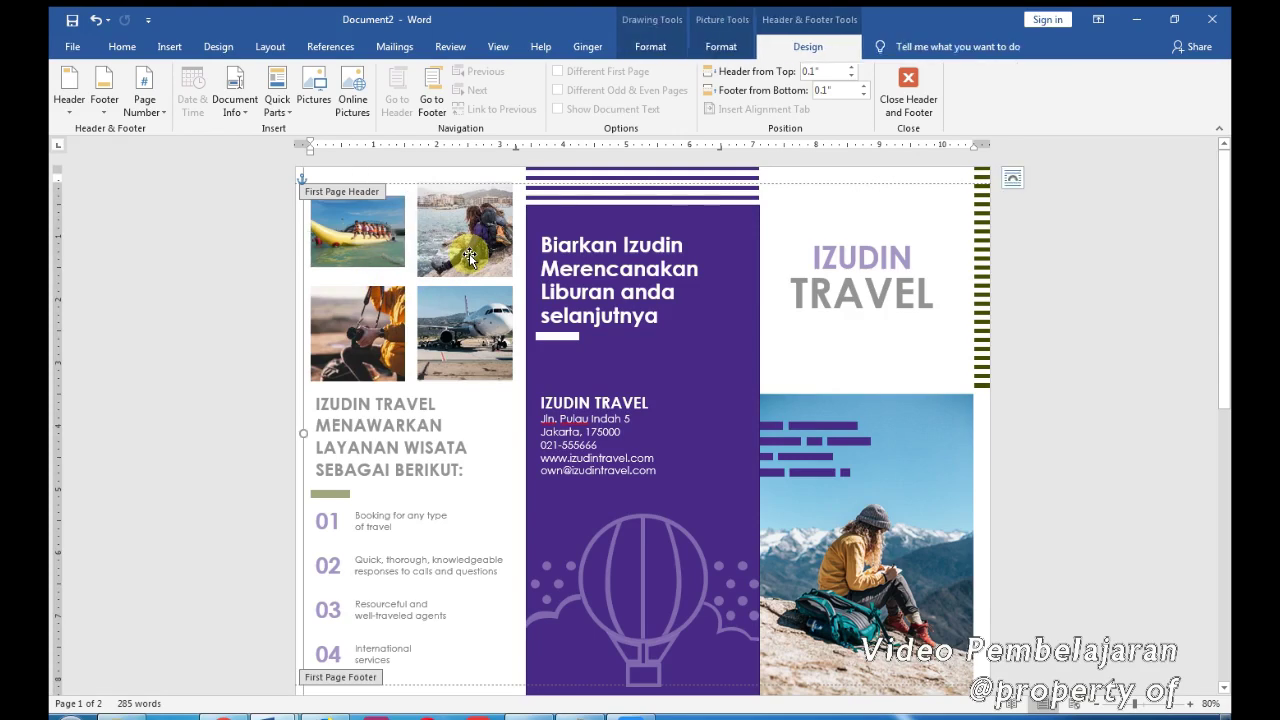
pyautogui.click(378, 253)
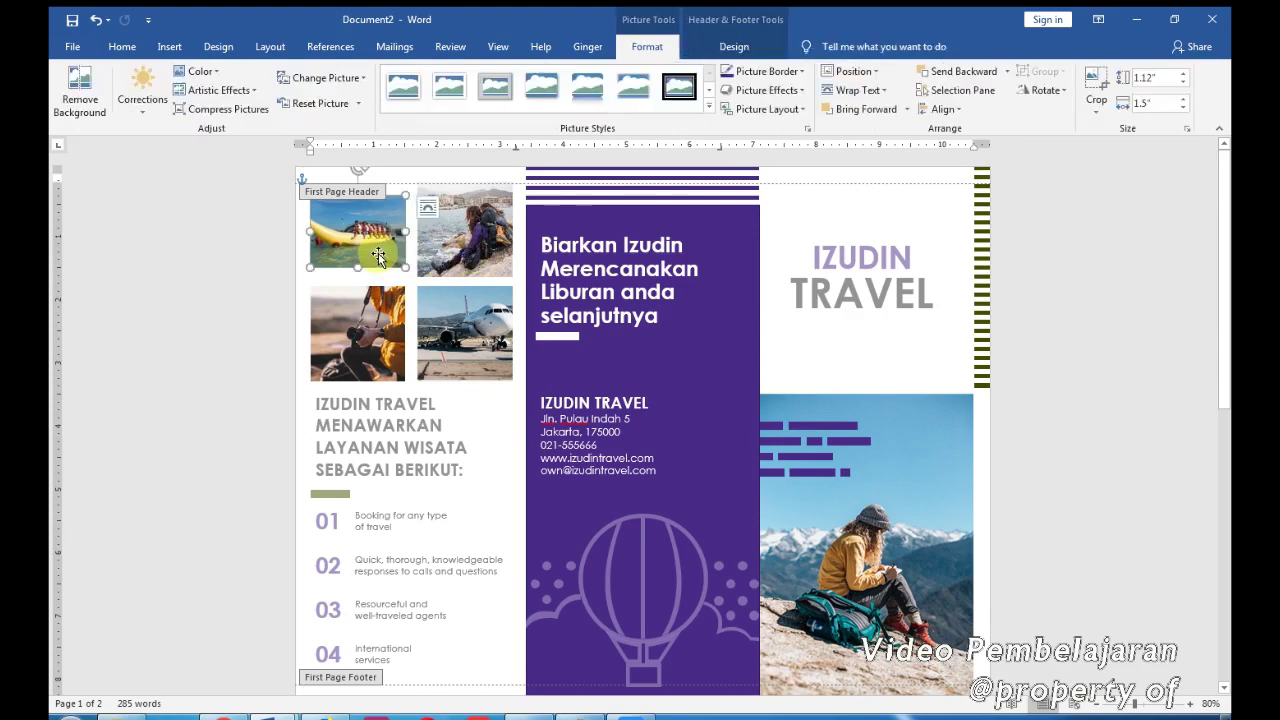
pyautogui.click(1097, 90)
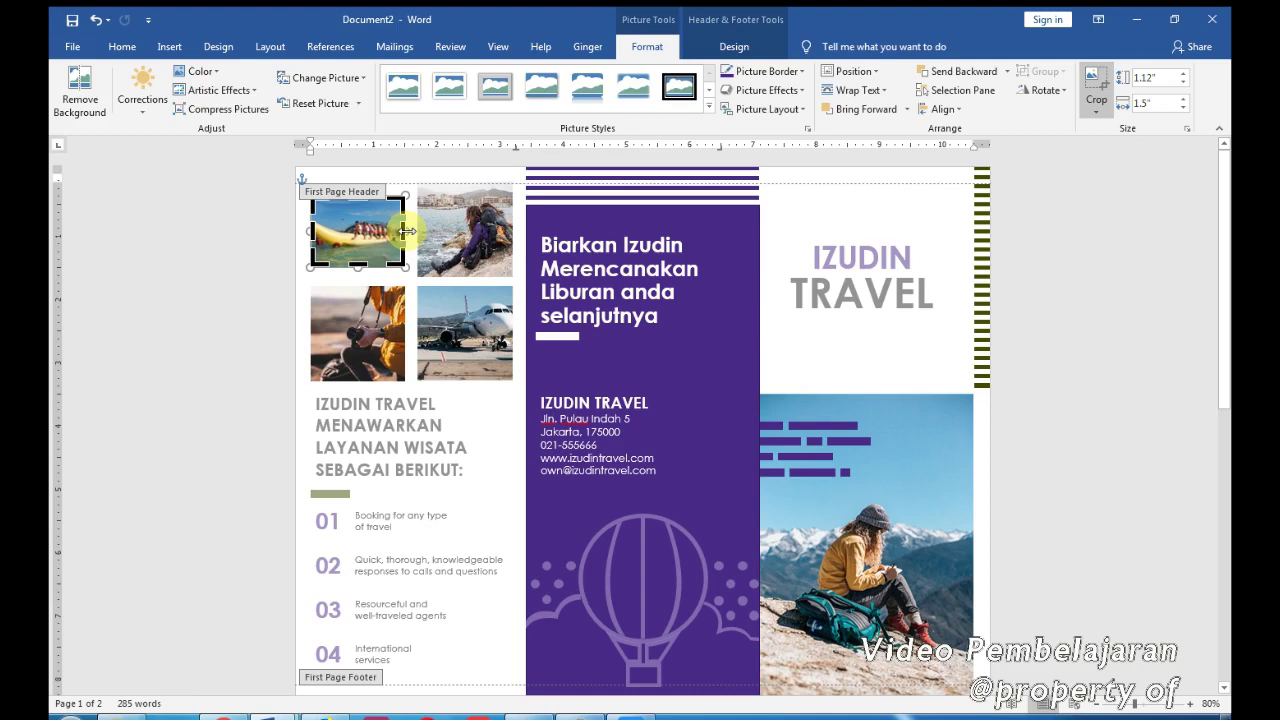
pyautogui.moveTo(407, 231); pyautogui.dragTo(368, 247)
pyautogui.press('Escape')
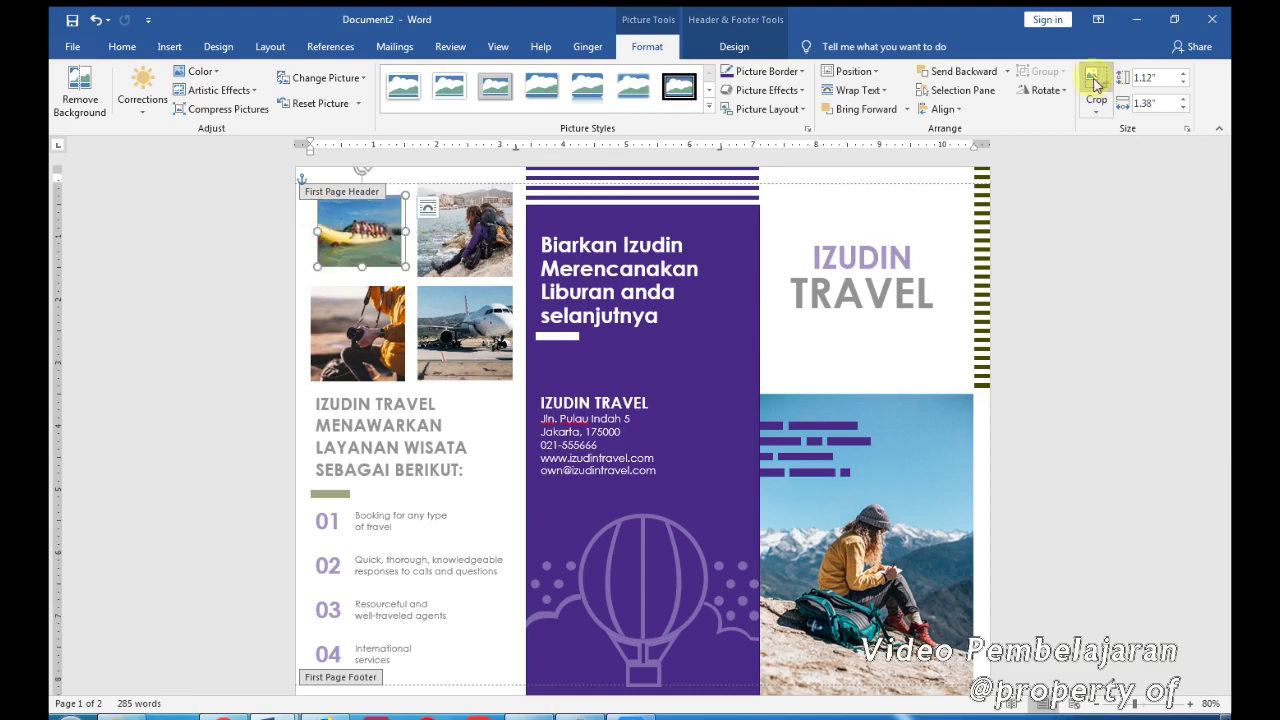
pyautogui.hotkey('ctrl', 'z')
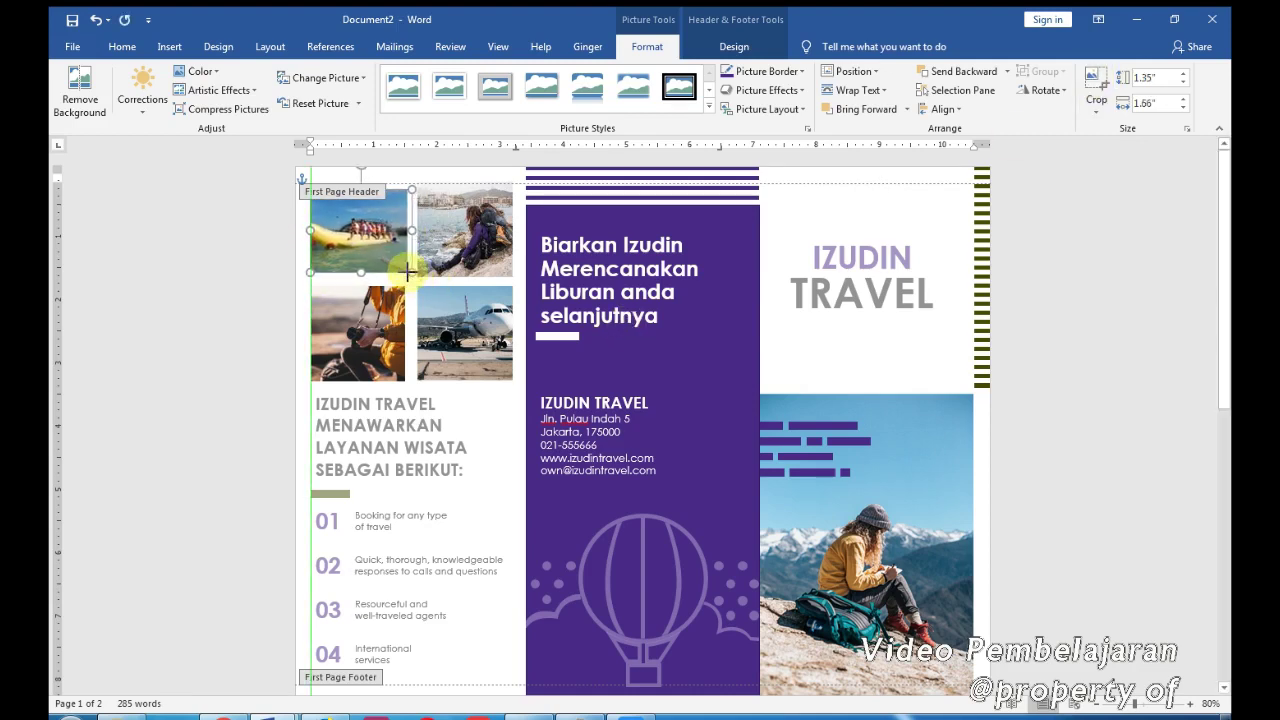
pyautogui.moveTo(408, 231); pyautogui.dragTo(400, 232)
pyautogui.press('Escape')
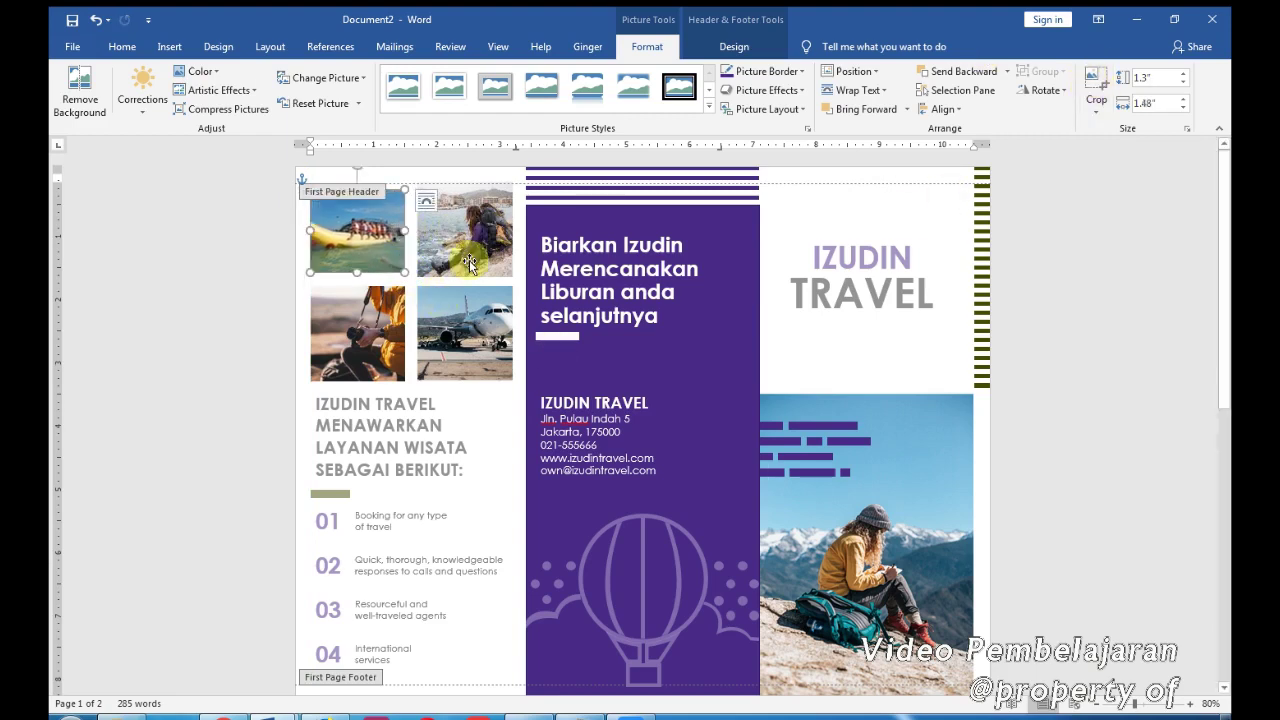
# Step: Fill the top-right header photo with the long pier picture (image 2) via Format Object's picture fill
pyautogui.click(469, 260)
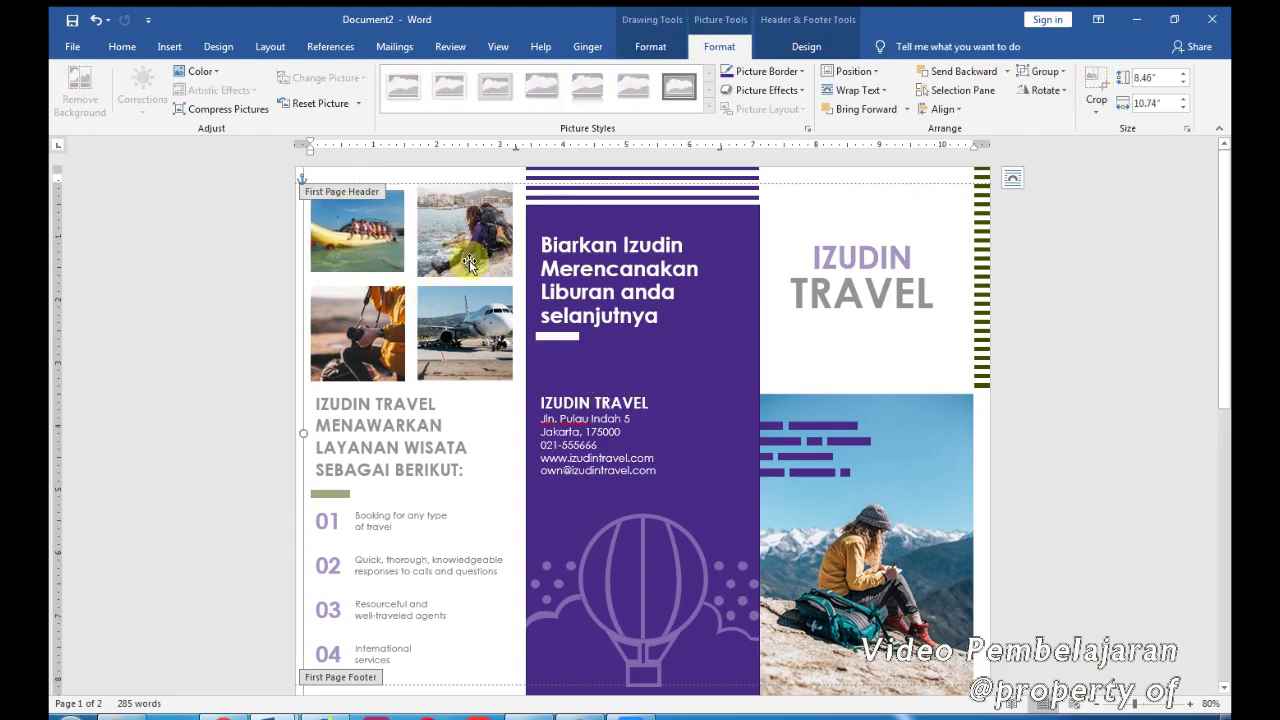
pyautogui.rightClick(469, 260)
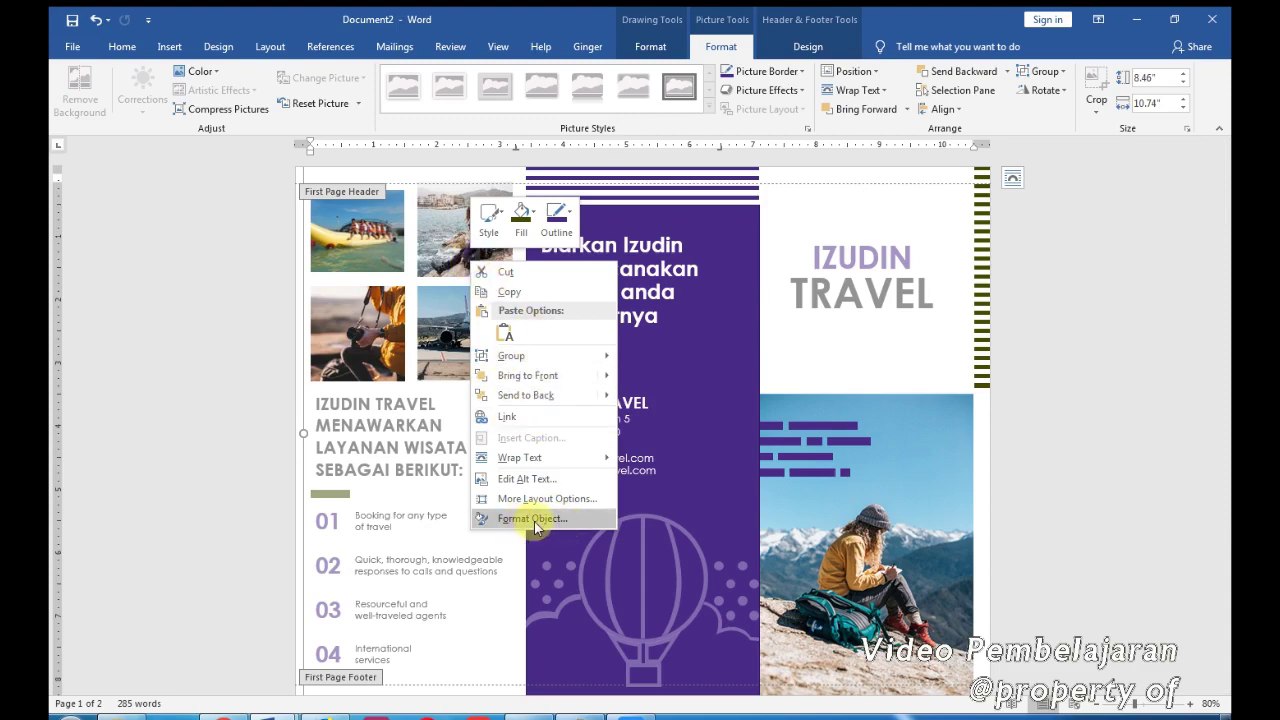
pyautogui.click(365, 213)
pyautogui.rightClick(368, 213)
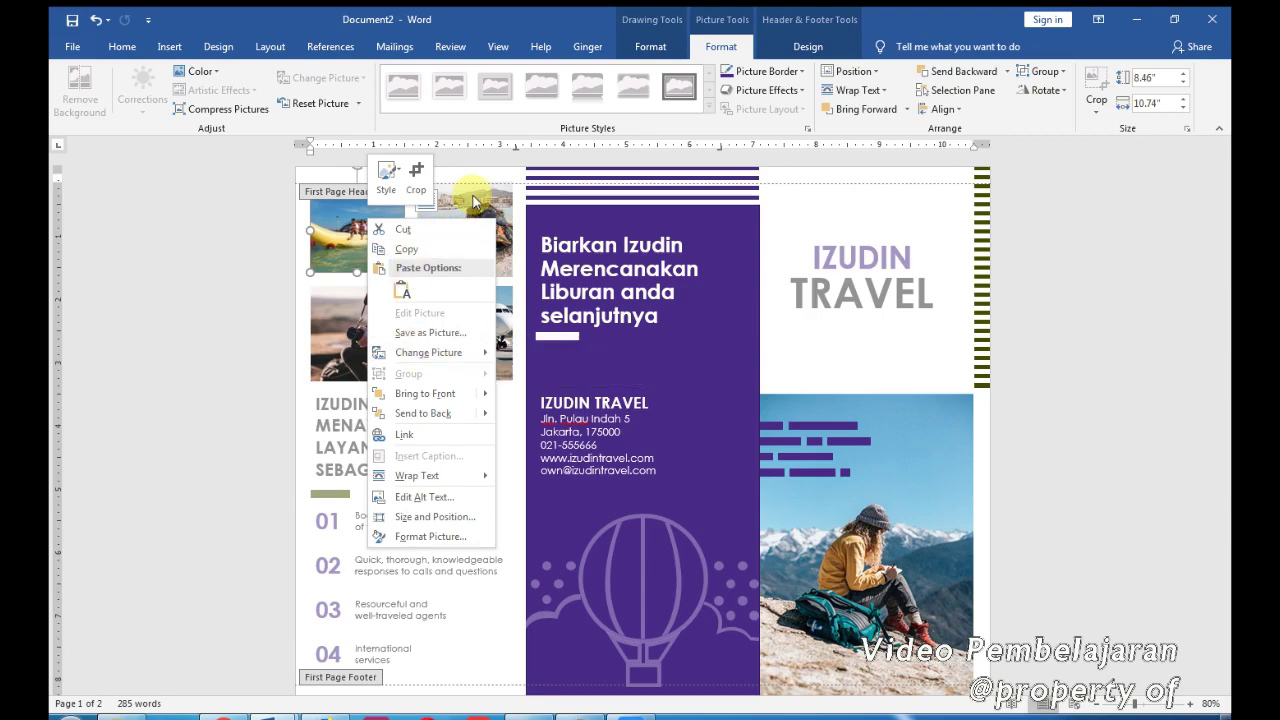
pyautogui.click(475, 205)
pyautogui.rightClick(470, 233)
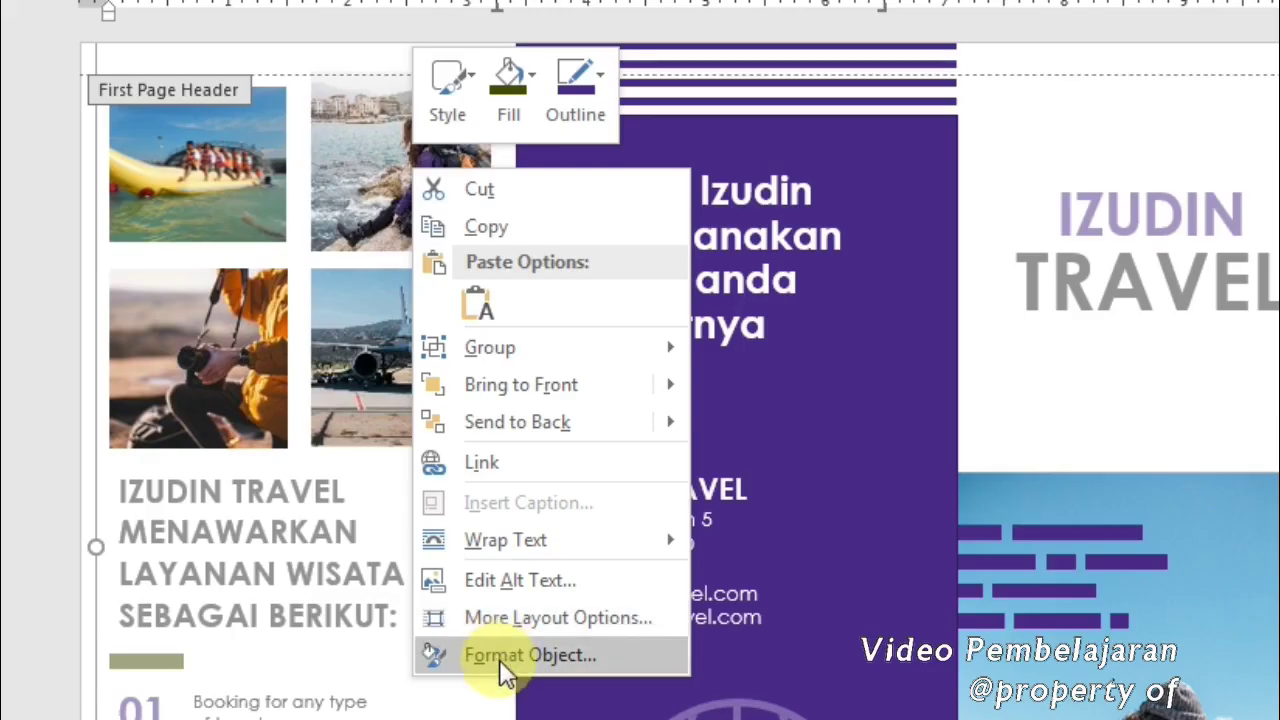
pyautogui.click(594, 660)
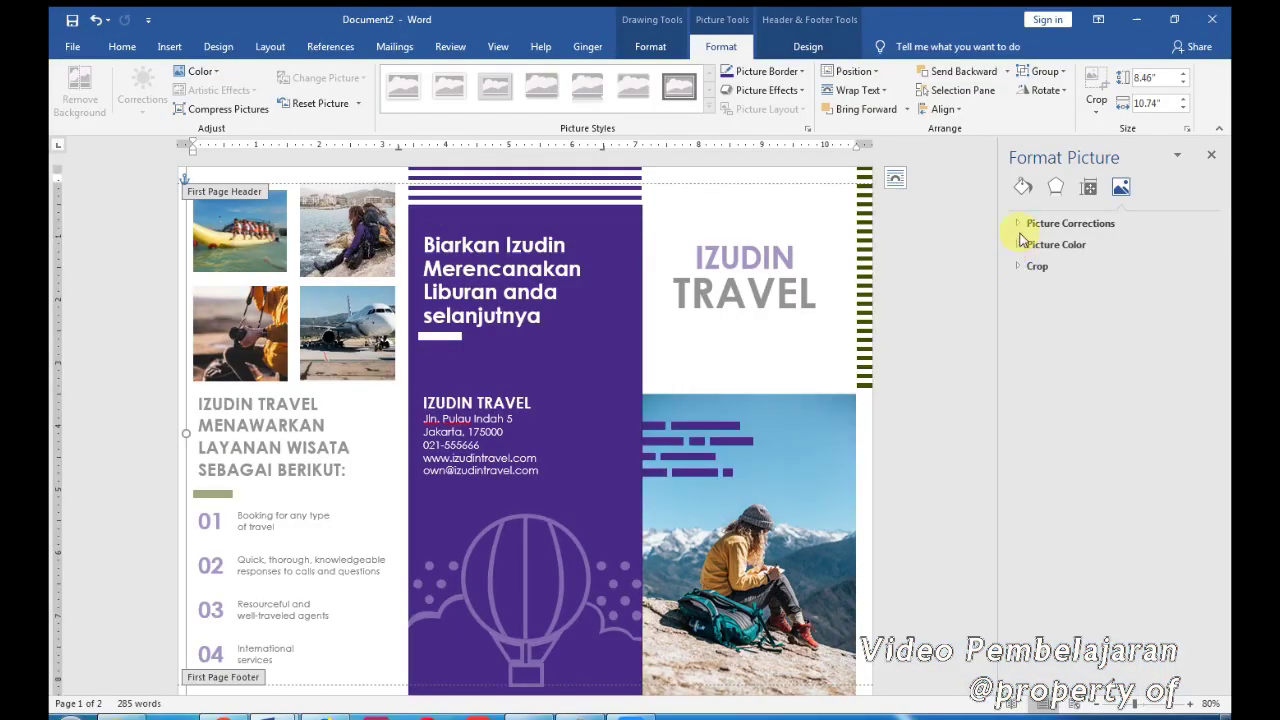
pyautogui.click(1022, 230)
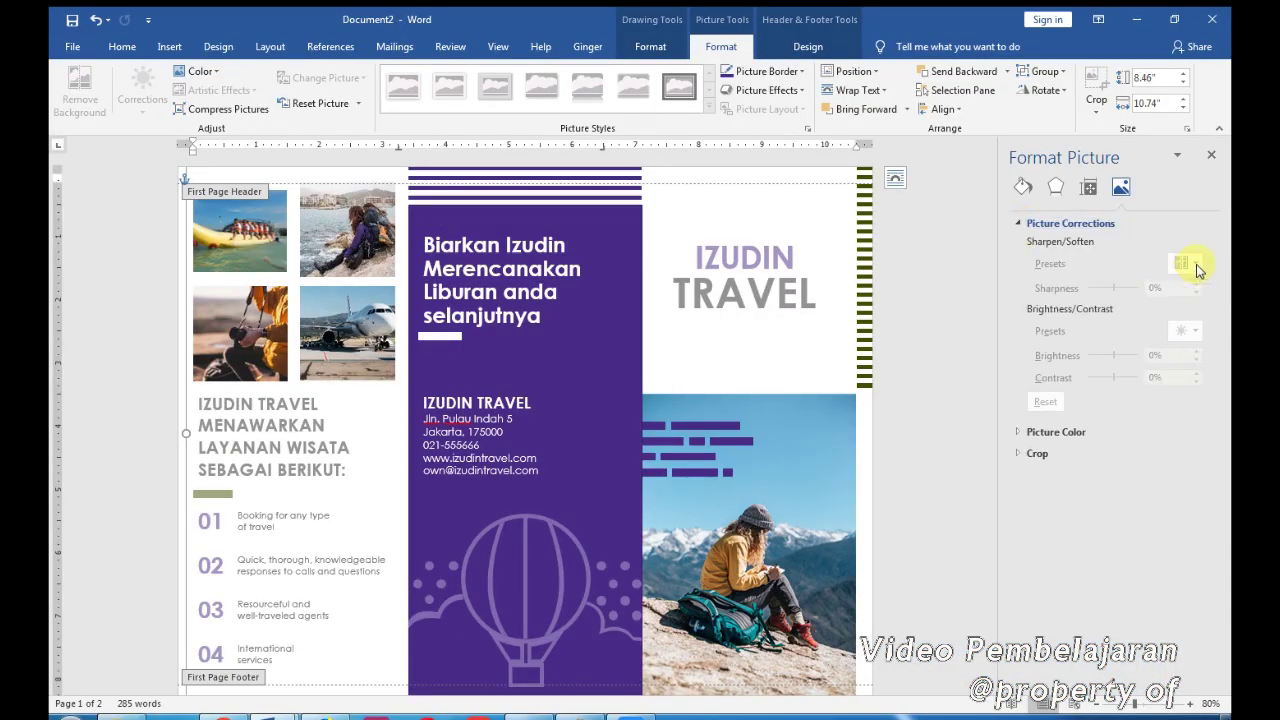
pyautogui.click(337, 248)
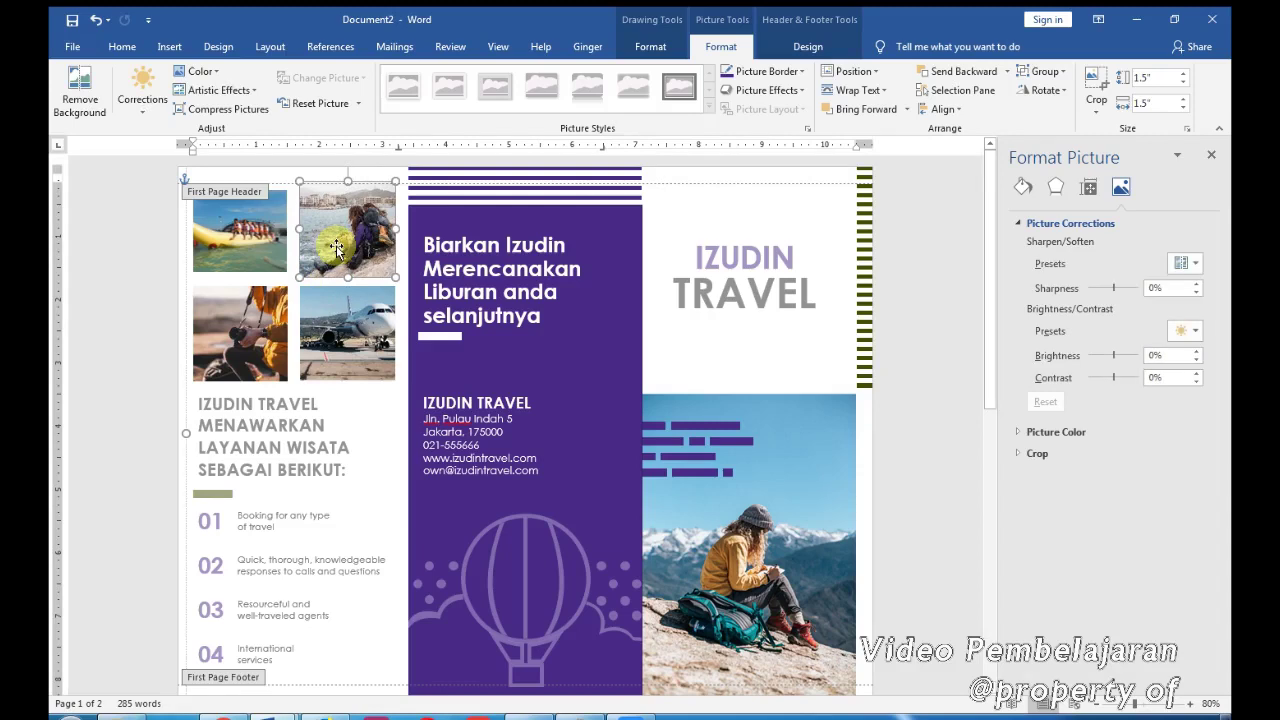
pyautogui.click(1196, 263)
pyautogui.click(1022, 188)
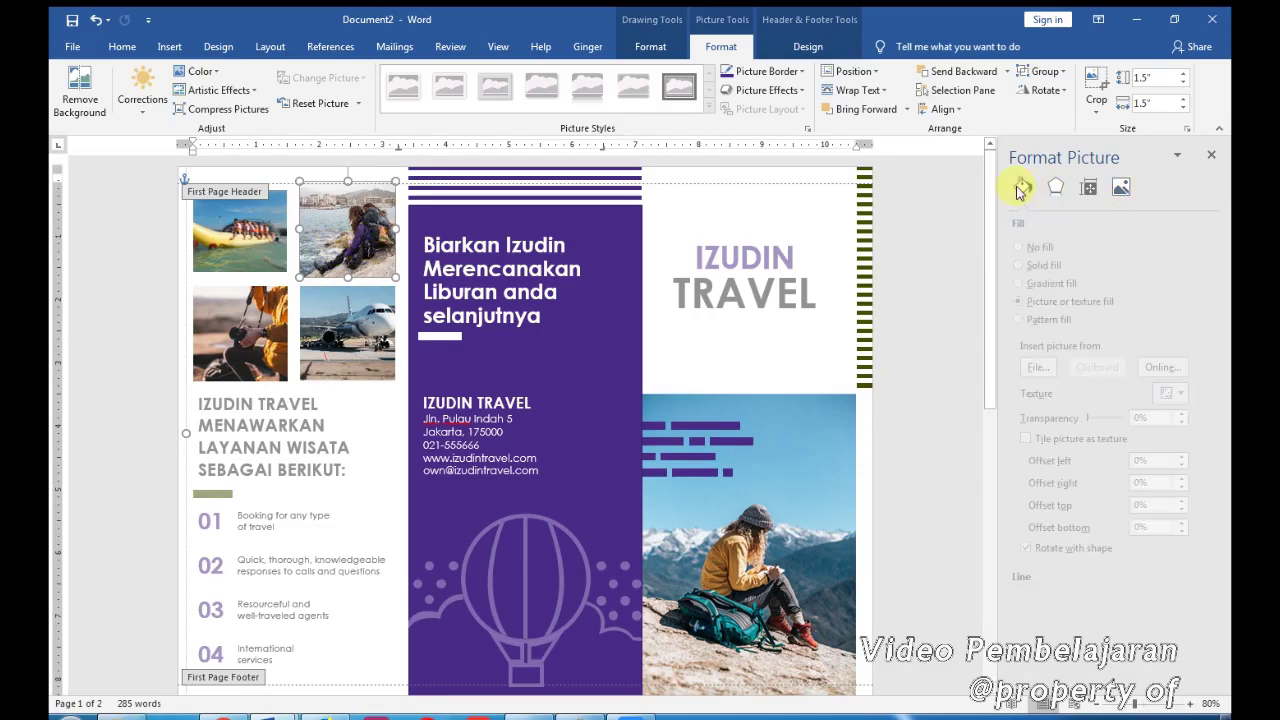
pyautogui.click(1053, 367)
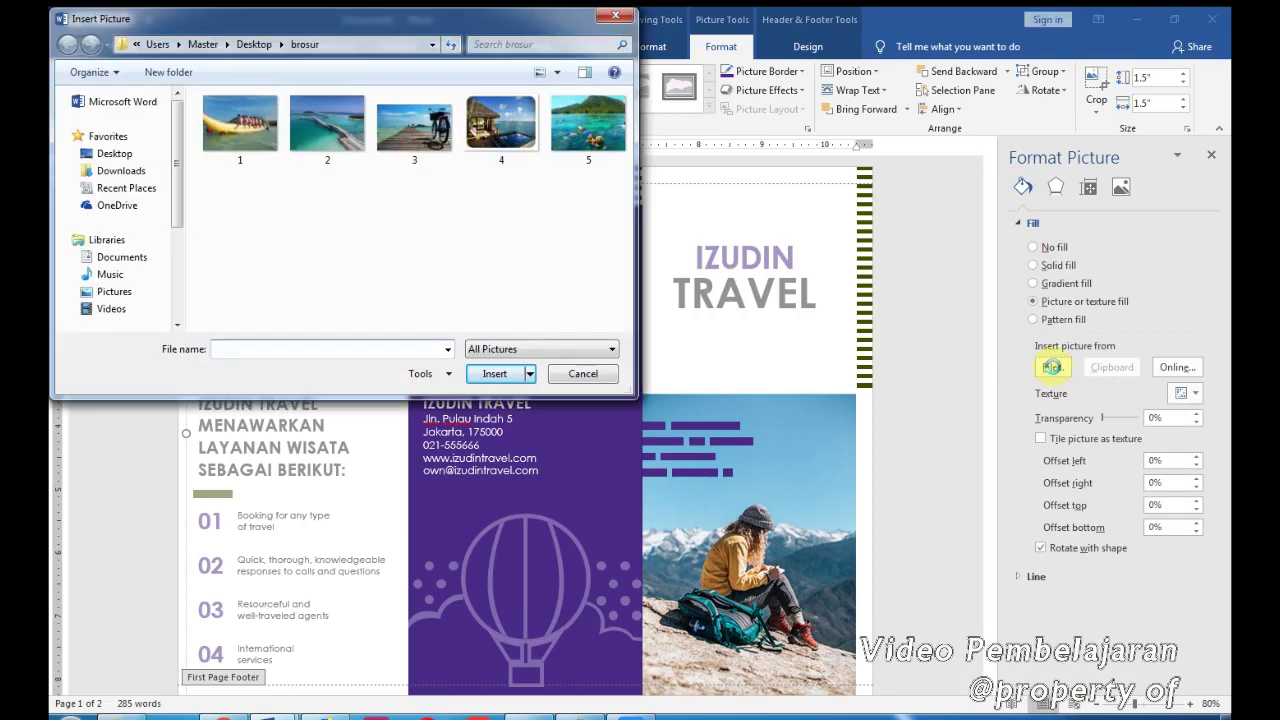
pyautogui.doubleClick(350, 125)
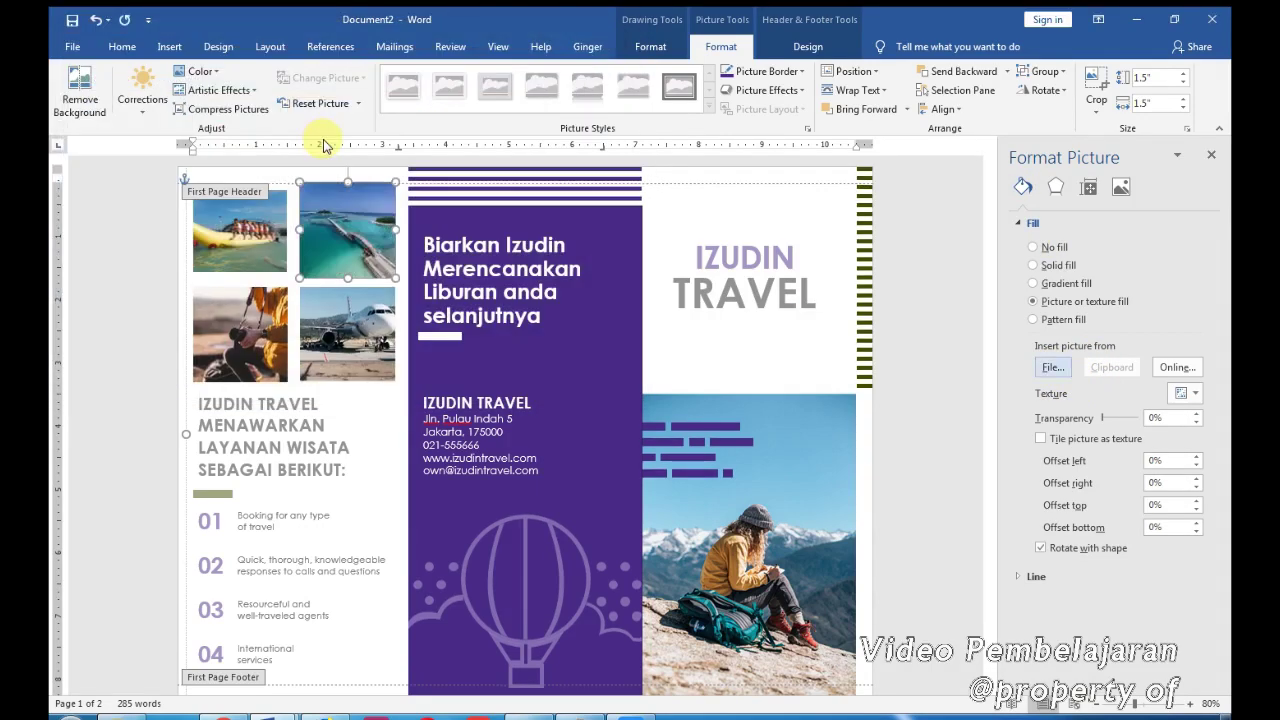
# Step: Crop the top and bottom of the pier photo to 1.28" by 1.5"
pyautogui.click(1096, 85)
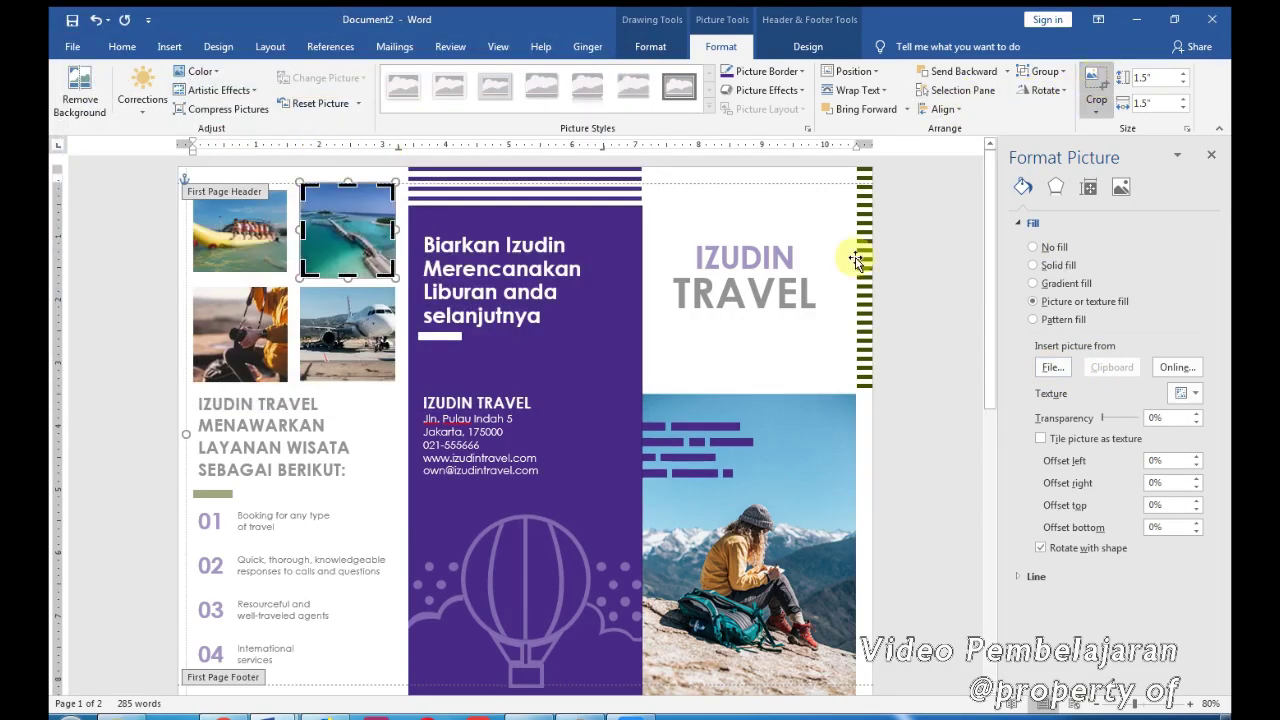
pyautogui.moveTo(348, 277); pyautogui.dragTo(348, 270)
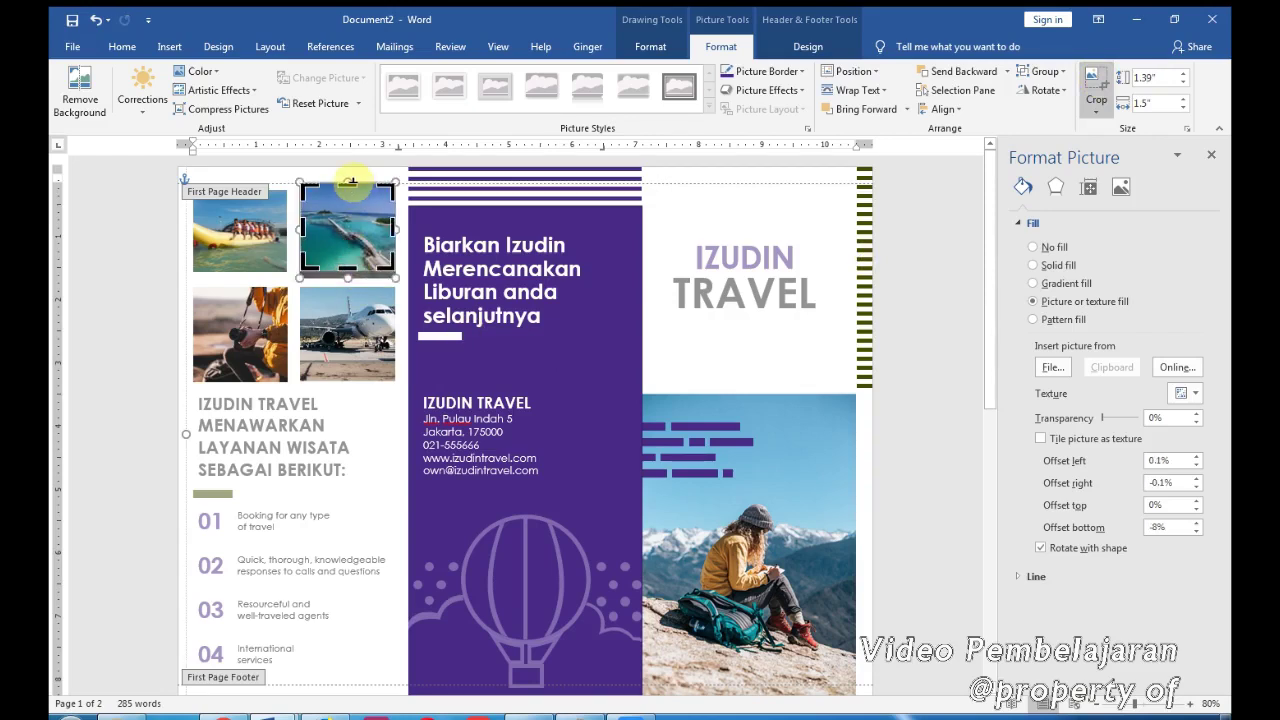
pyautogui.moveTo(348, 183); pyautogui.dragTo(352, 185)
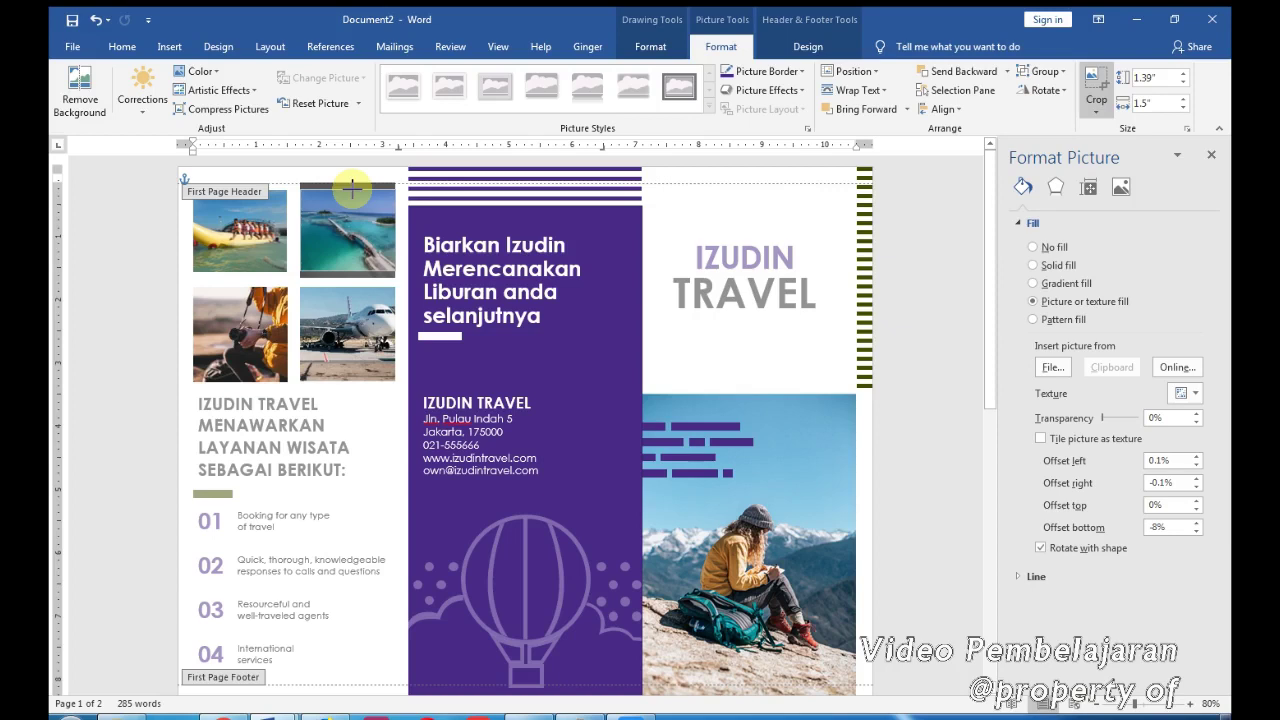
pyautogui.moveTo(352, 185); pyautogui.dragTo(348, 190)
pyautogui.press('Escape')
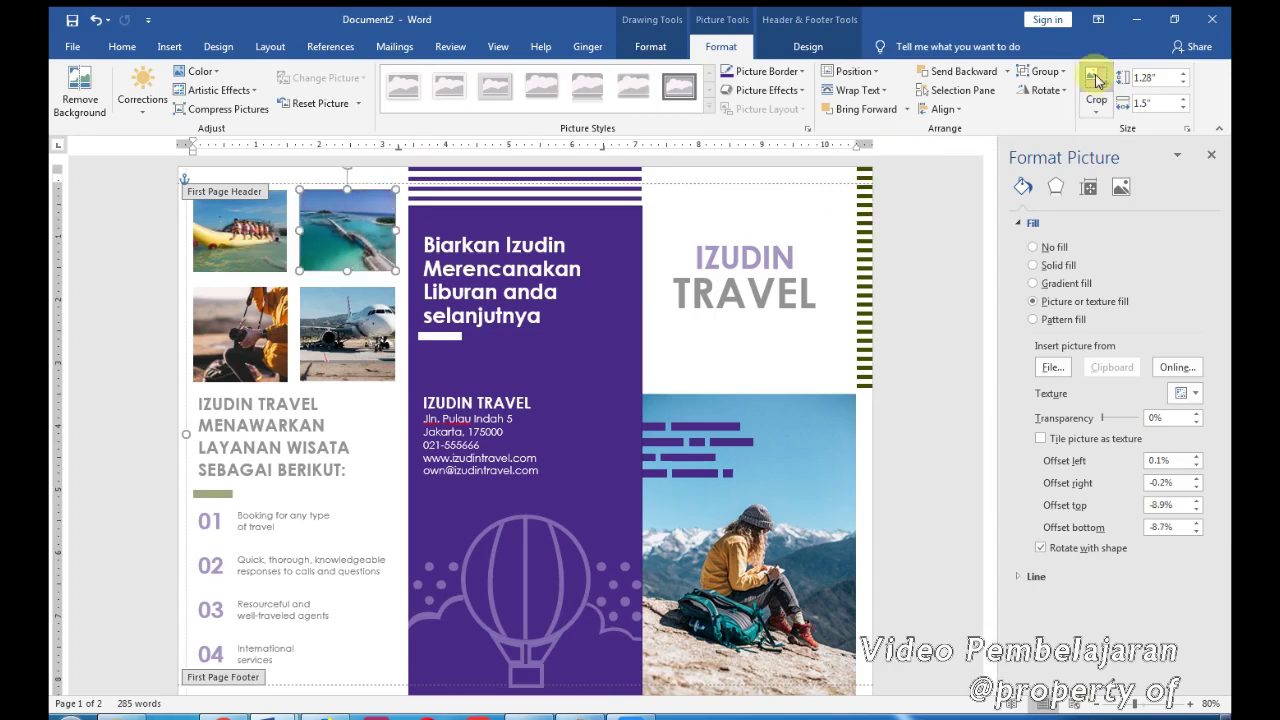
# Step: Fill the bottom-left and bottom-right frames with the pier-and-bicycle and overwater bungalow pictures
pyautogui.click(238, 340)
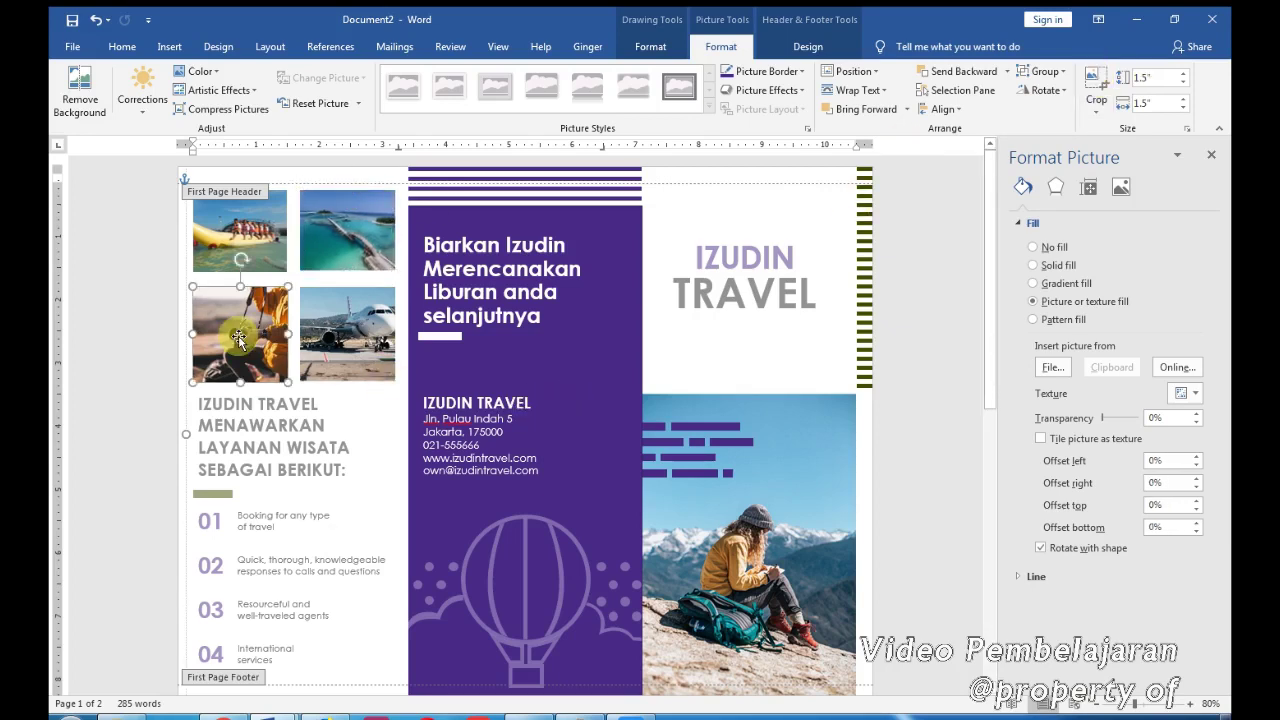
pyautogui.click(1052, 367)
pyautogui.doubleClick(424, 140)
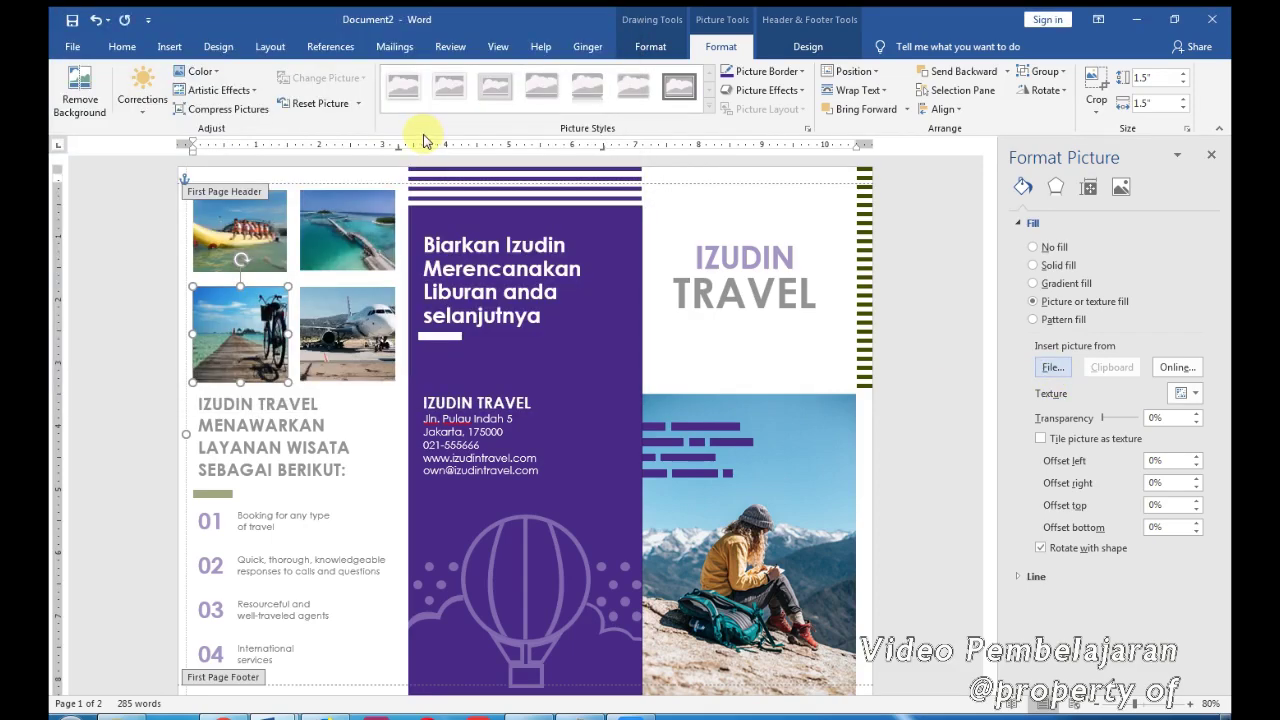
pyautogui.click(350, 323)
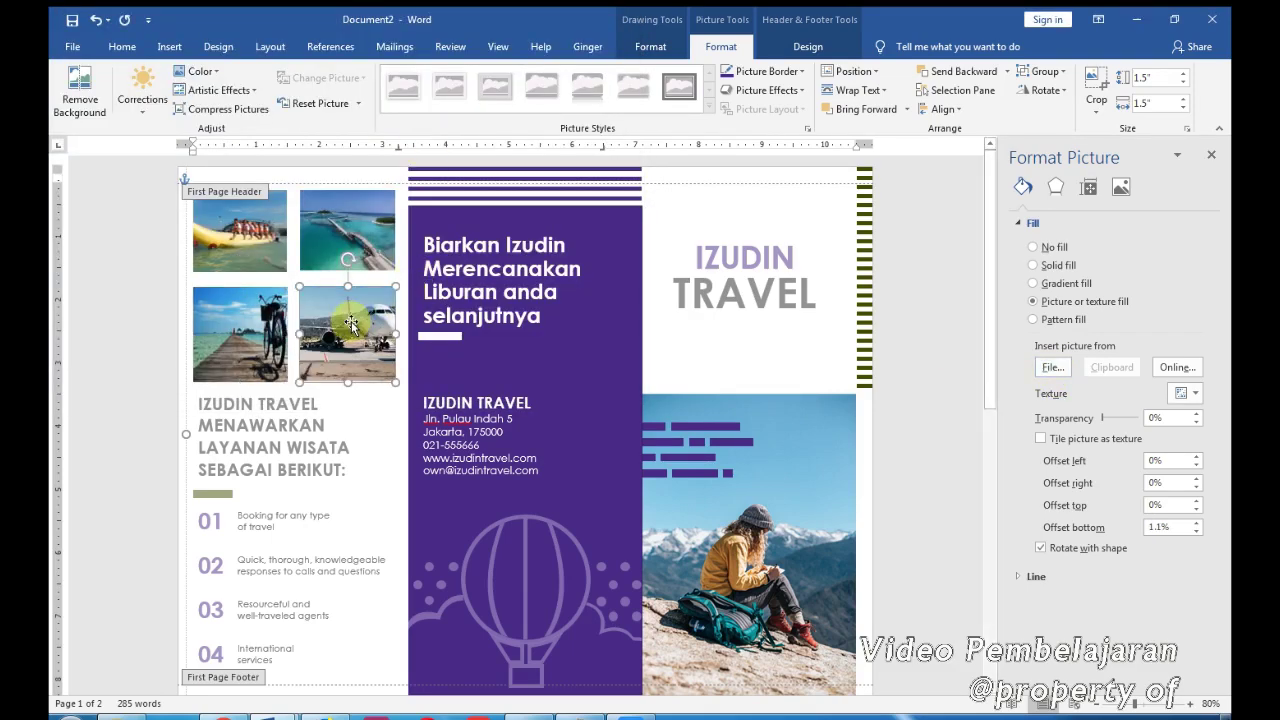
pyautogui.click(1052, 367)
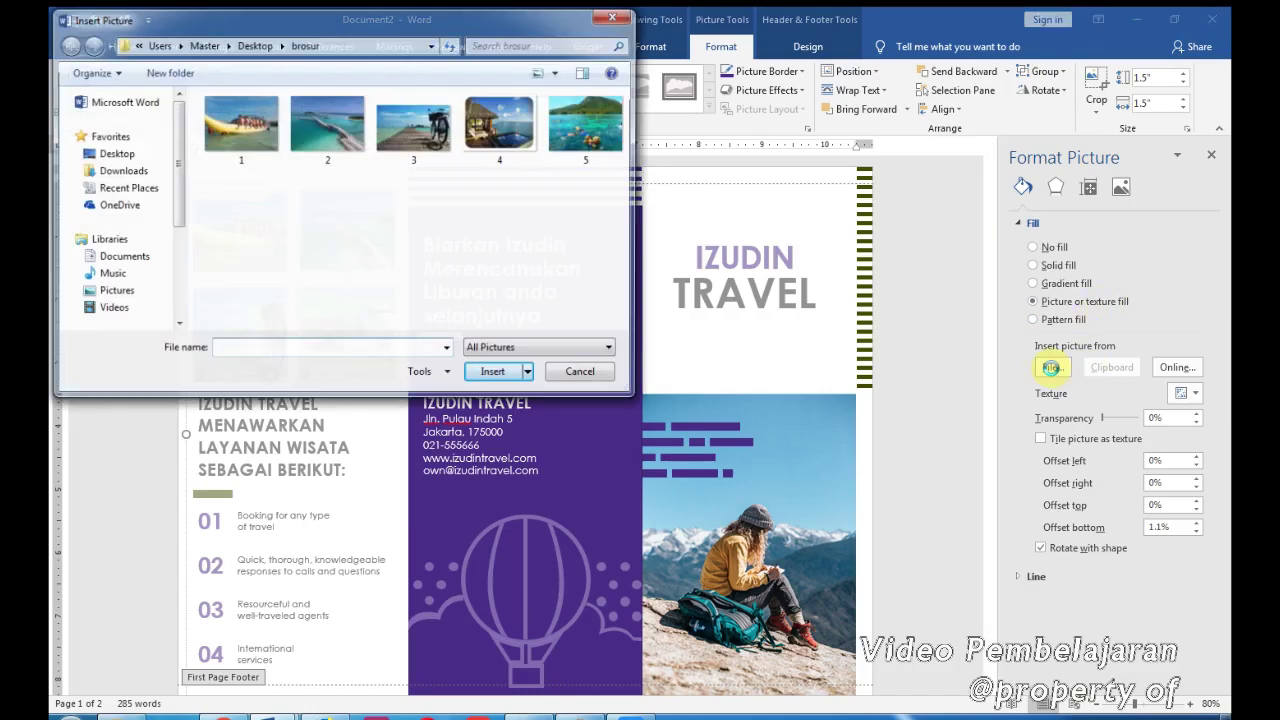
pyautogui.doubleClick(503, 125)
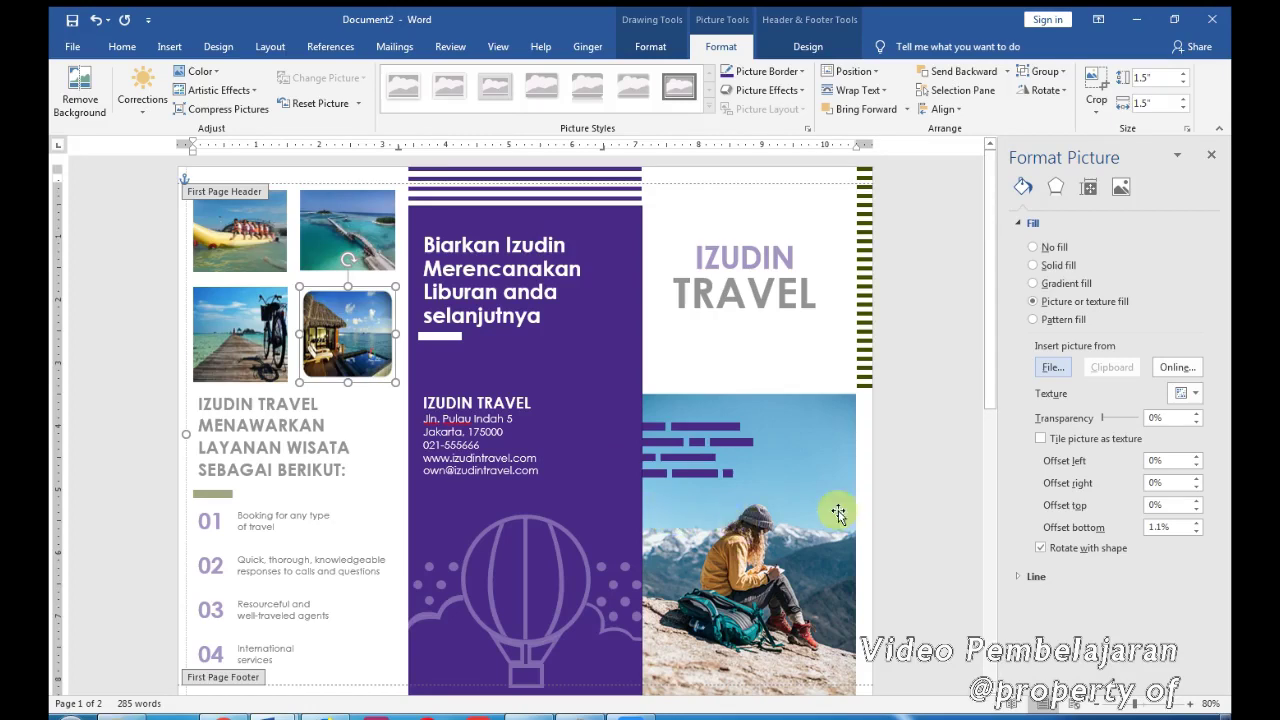
# Step: Replace the hiker photo with picture 5, the snorkeling photo, from a file
pyautogui.click(806, 453)
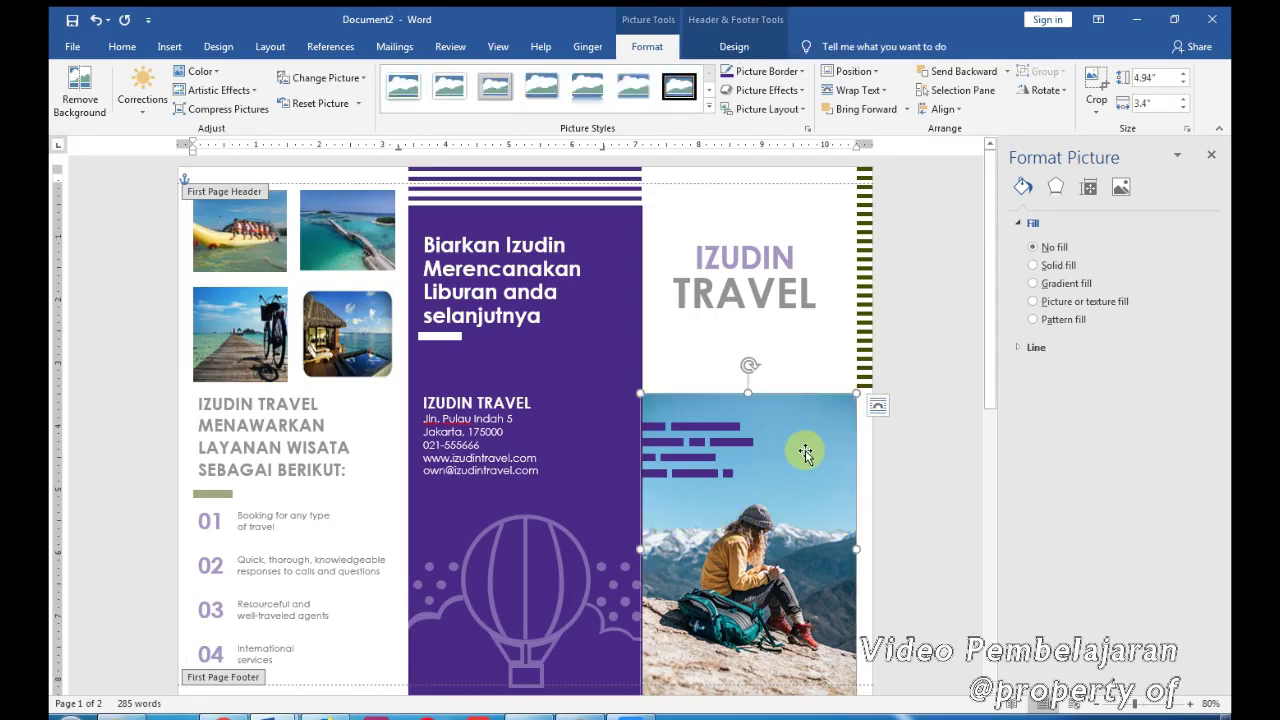
pyautogui.rightClick(806, 453)
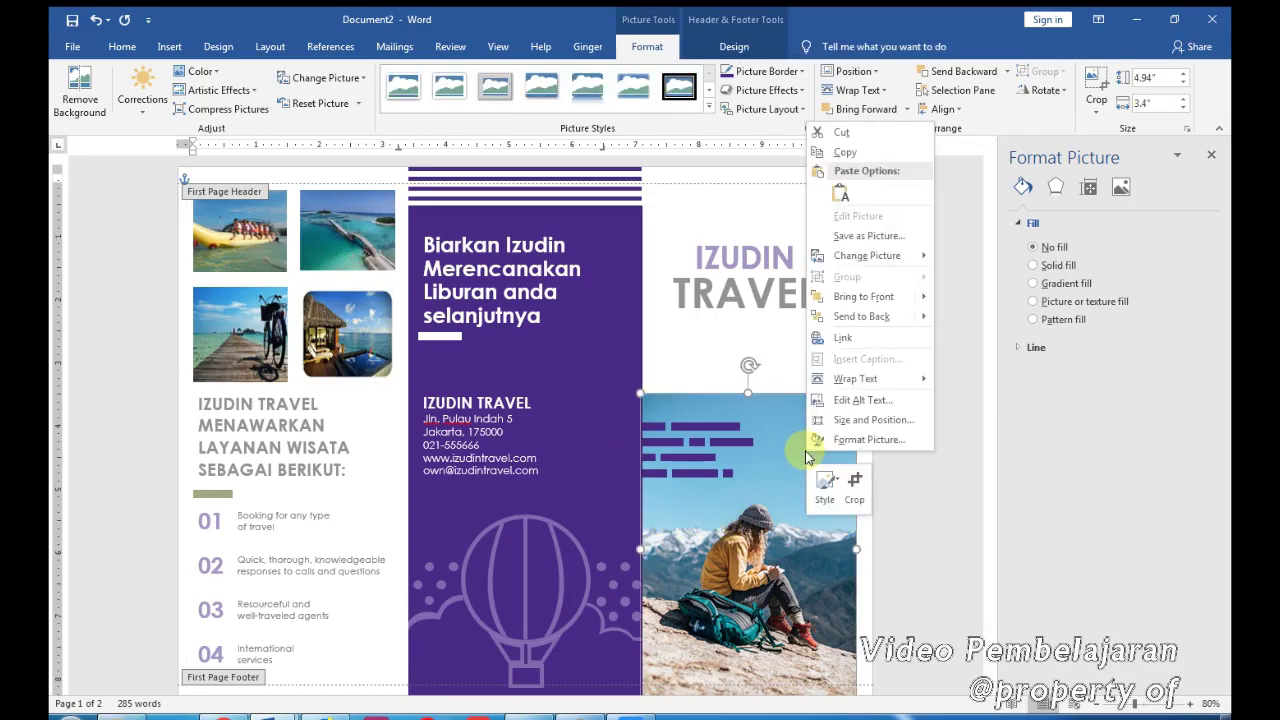
pyautogui.moveTo(860, 256)
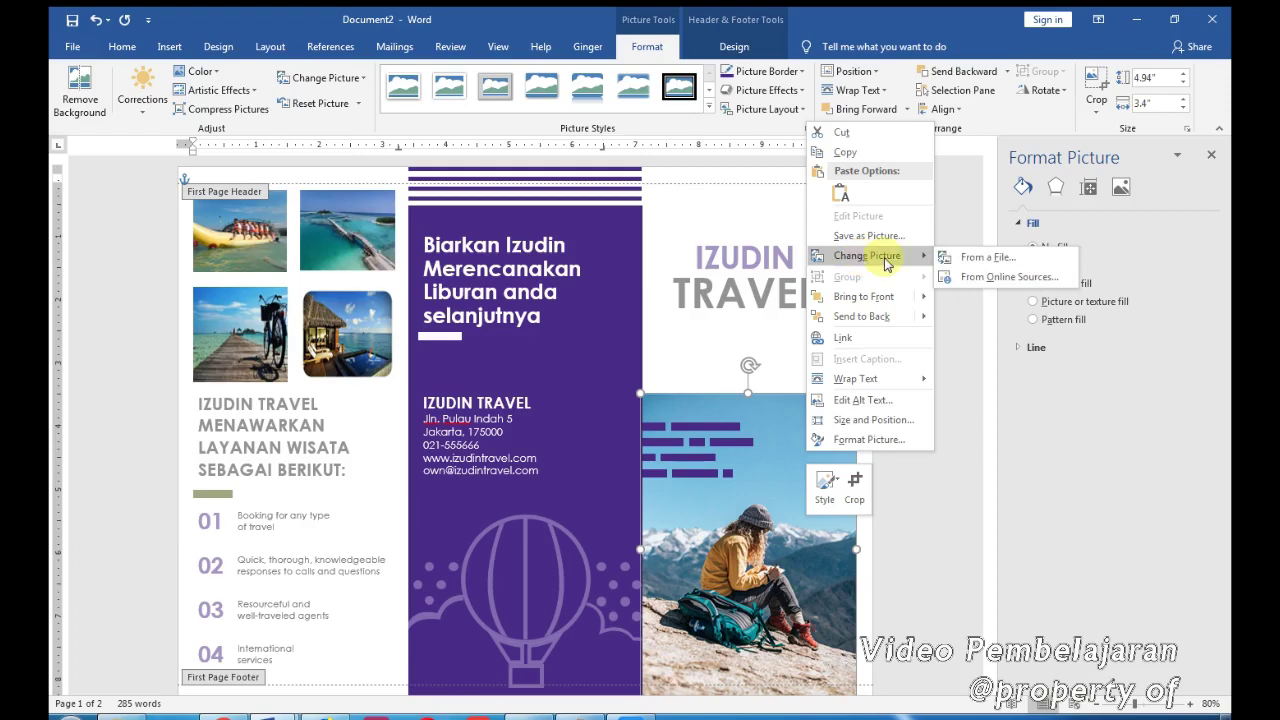
pyautogui.click(973, 258)
pyautogui.click(588, 122)
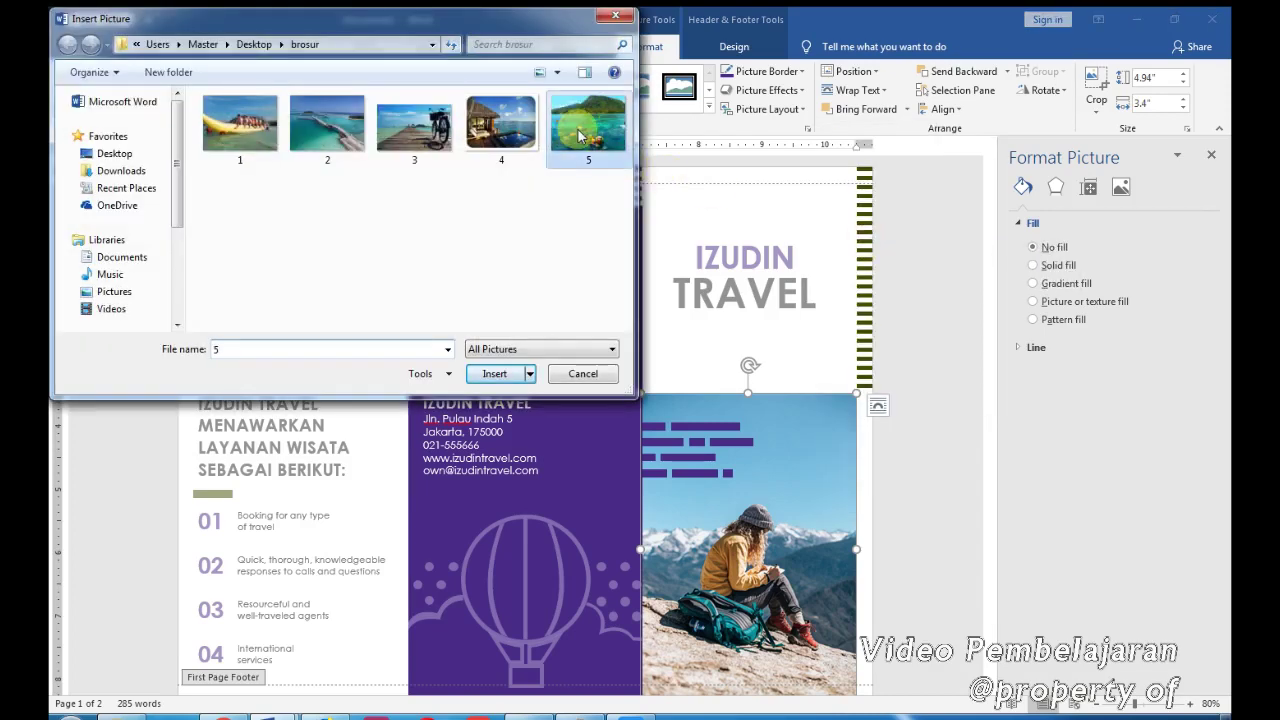
pyautogui.click(496, 375)
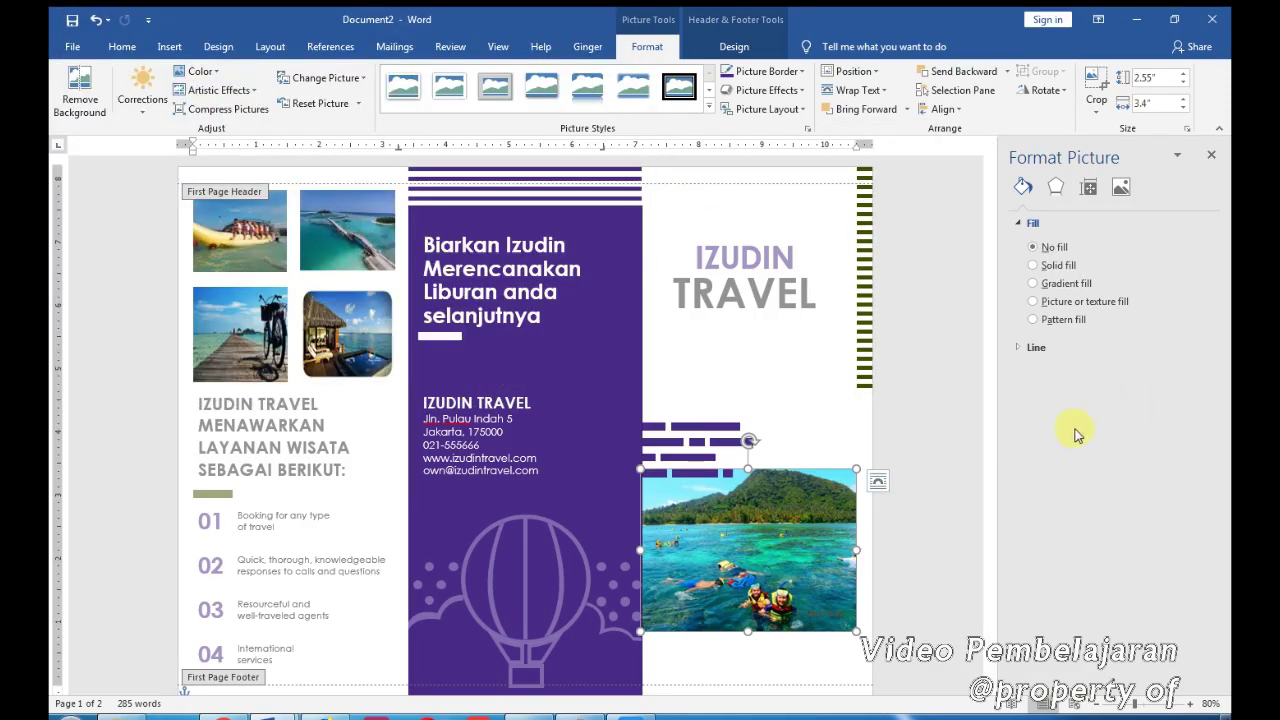
# Step: Crop the snorkeling photo's right edge and enlarge it to 4.54" by 3.65" to fill the panel
pyautogui.click(1097, 88)
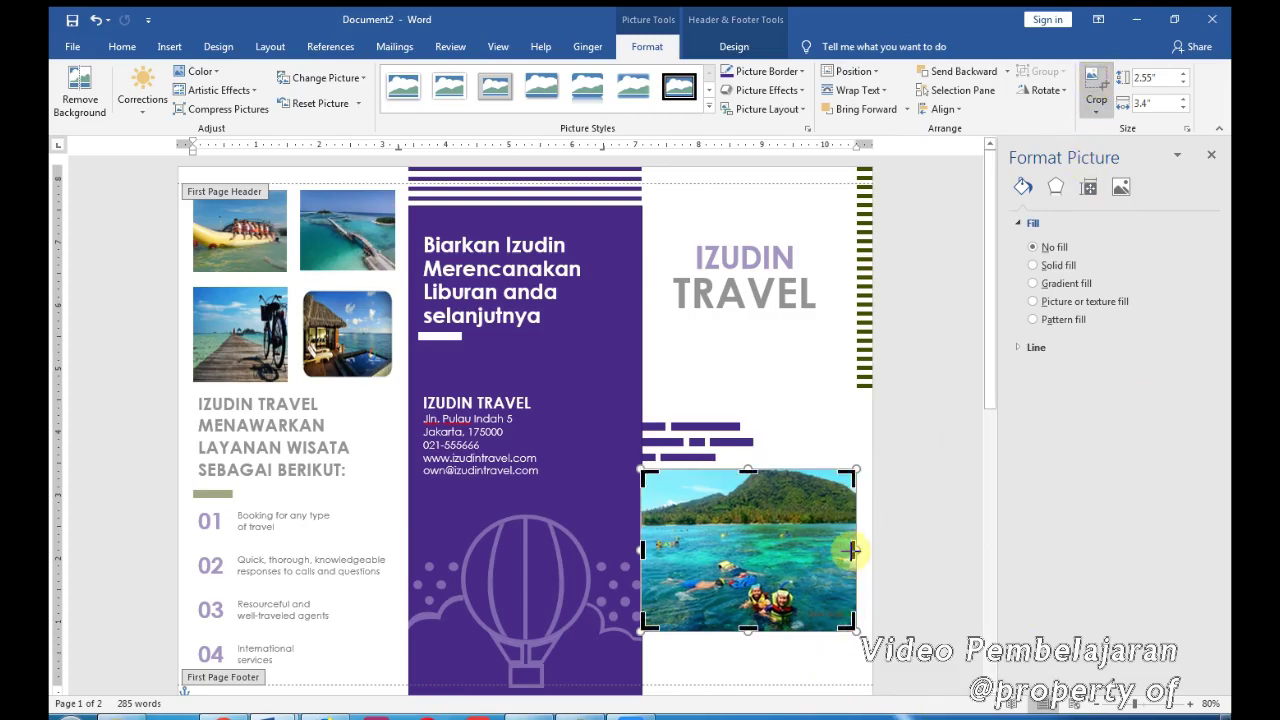
pyautogui.moveTo(851, 549); pyautogui.dragTo(769, 551)
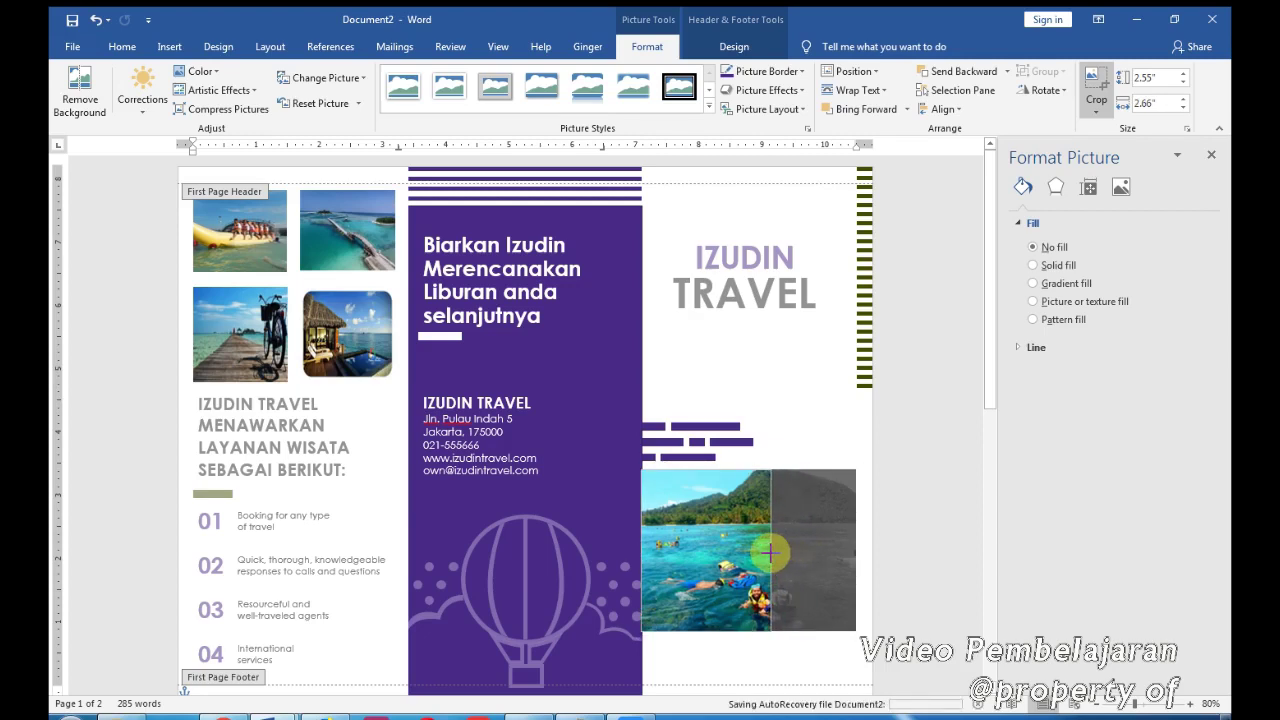
pyautogui.click(1096, 85)
pyautogui.moveTo(771, 631); pyautogui.dragTo(824, 697)
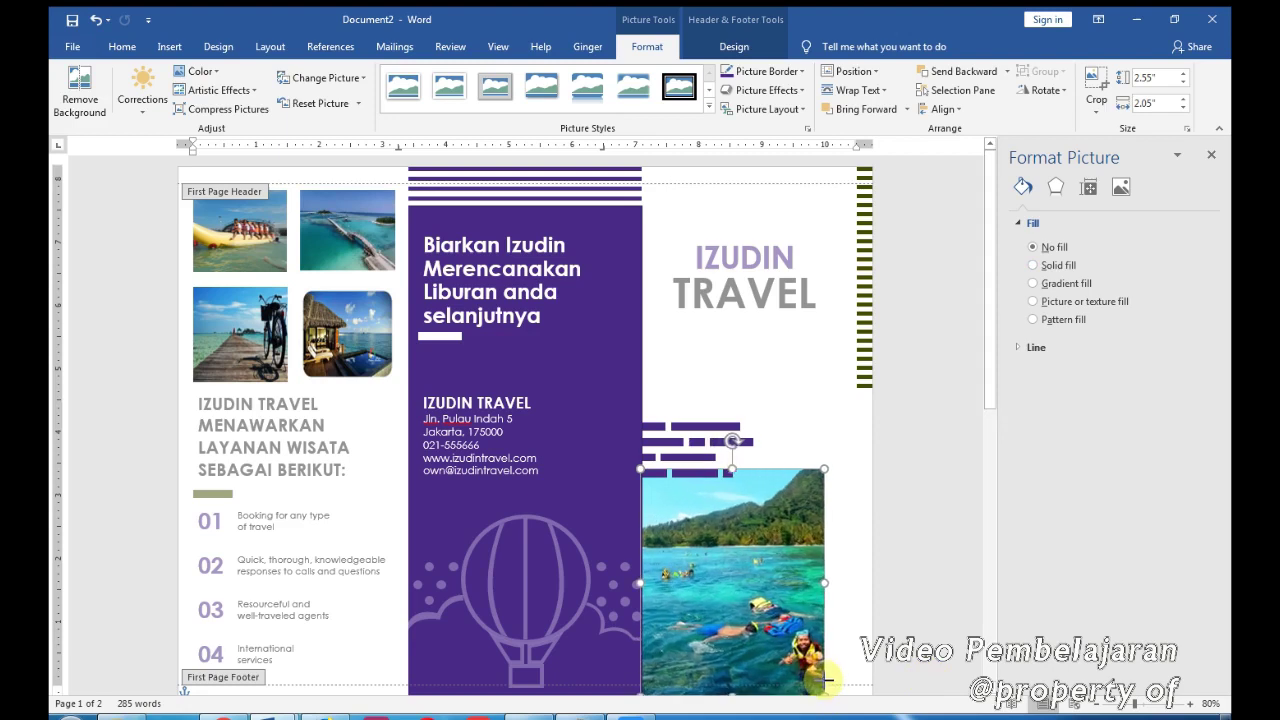
pyautogui.moveTo(828, 465); pyautogui.dragTo(873, 431)
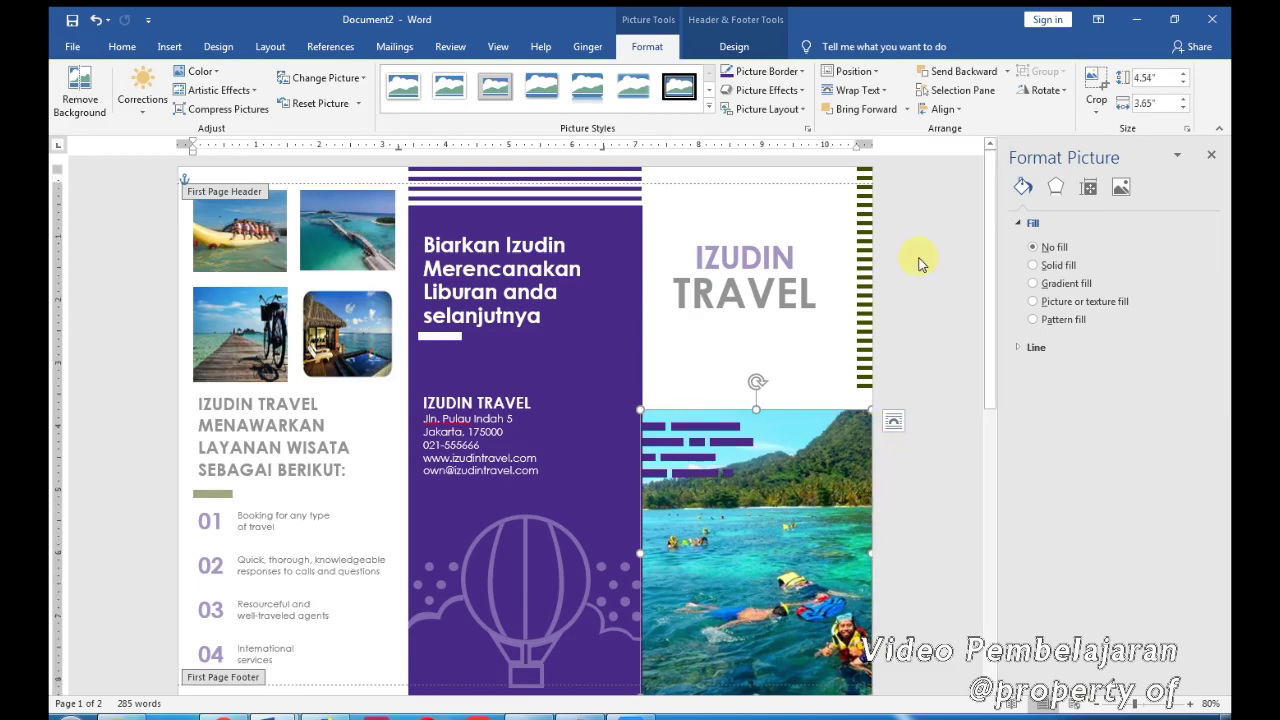
pyautogui.click(588, 372)
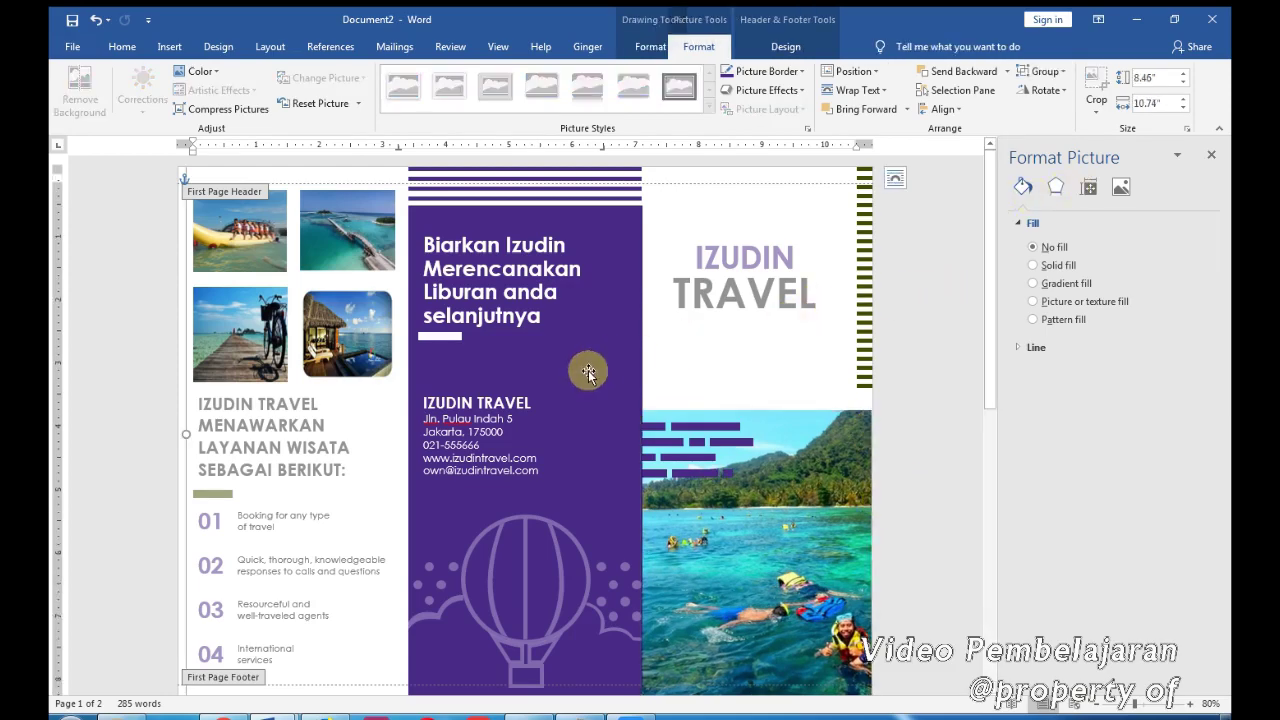
pyautogui.scroll(-5, 588, 370)
pyautogui.scroll(5, 814, 460)
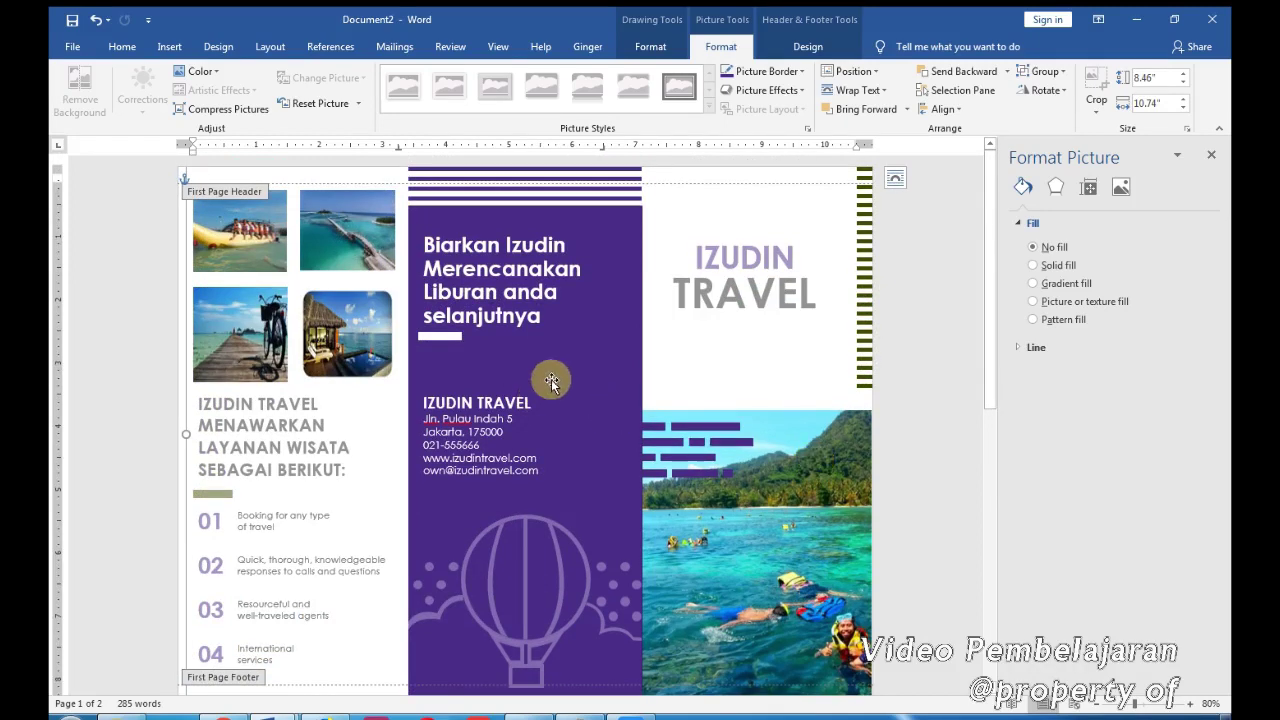
# Step: Save the brochure as the PDF IZUDIN in the Contoh folder, dismissing the file-open error
pyautogui.click(1213, 160)
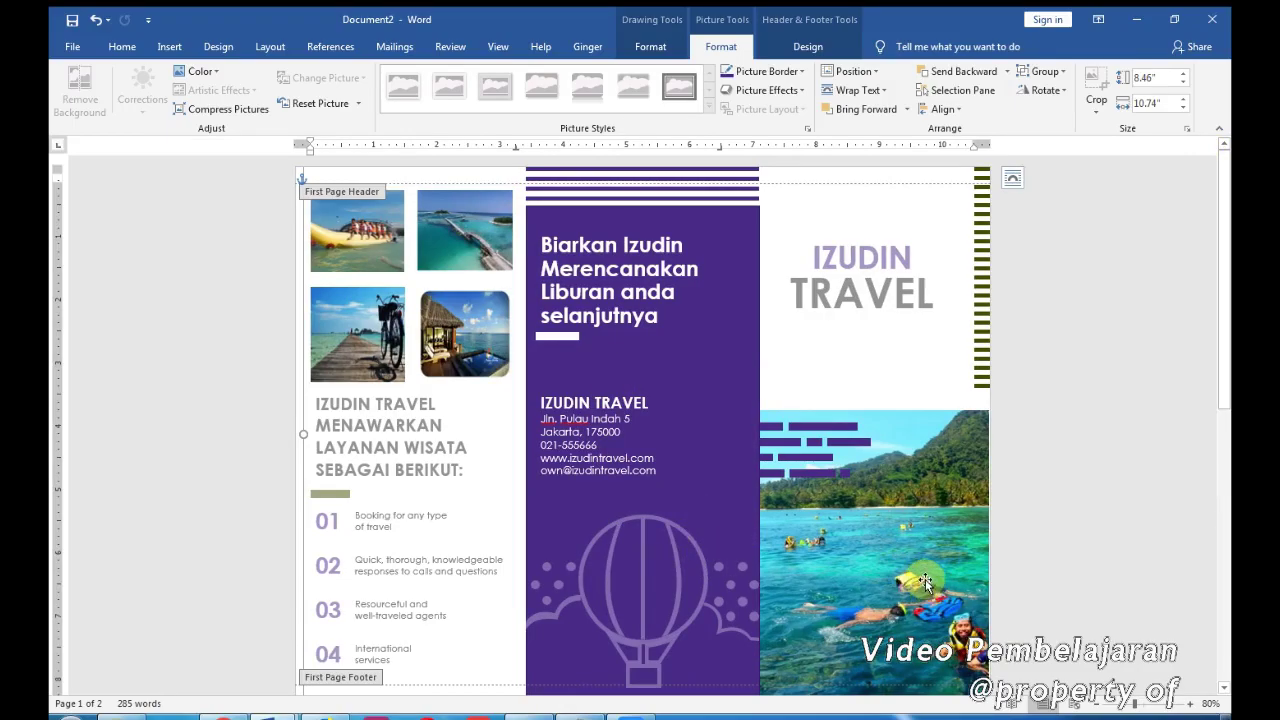
pyautogui.click(72, 46)
pyautogui.click(88, 330)
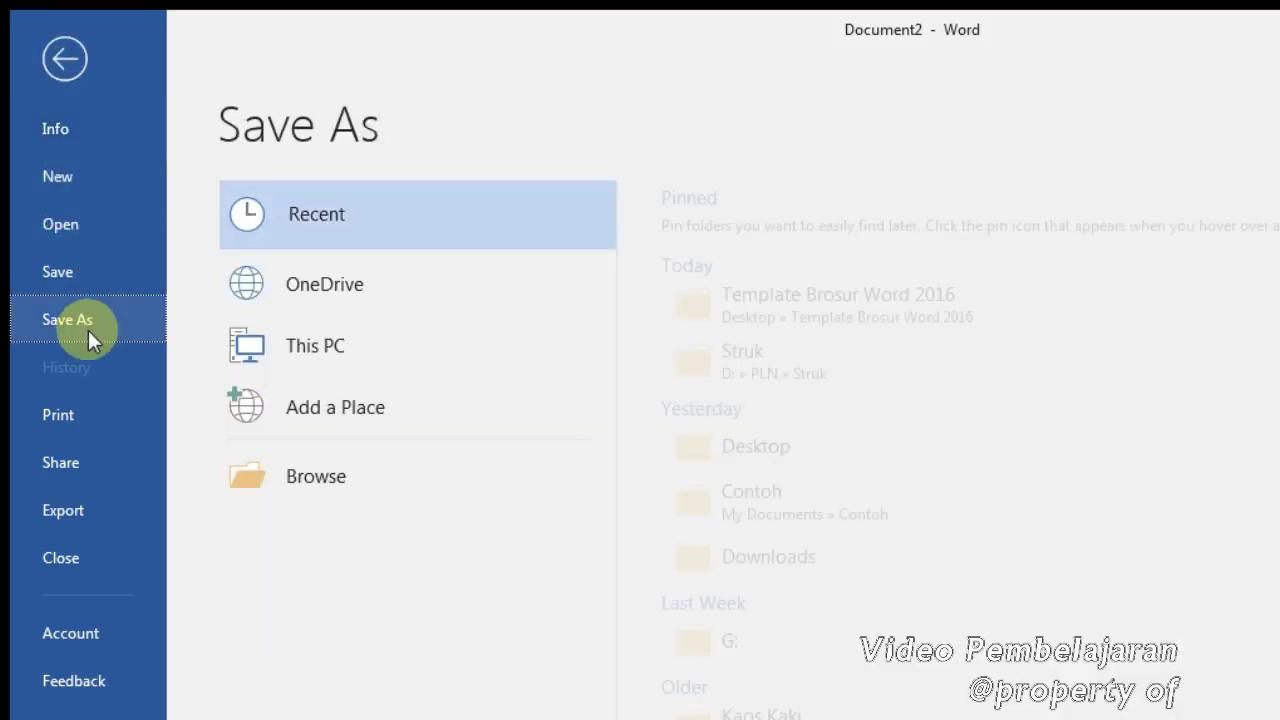
pyautogui.click(805, 498)
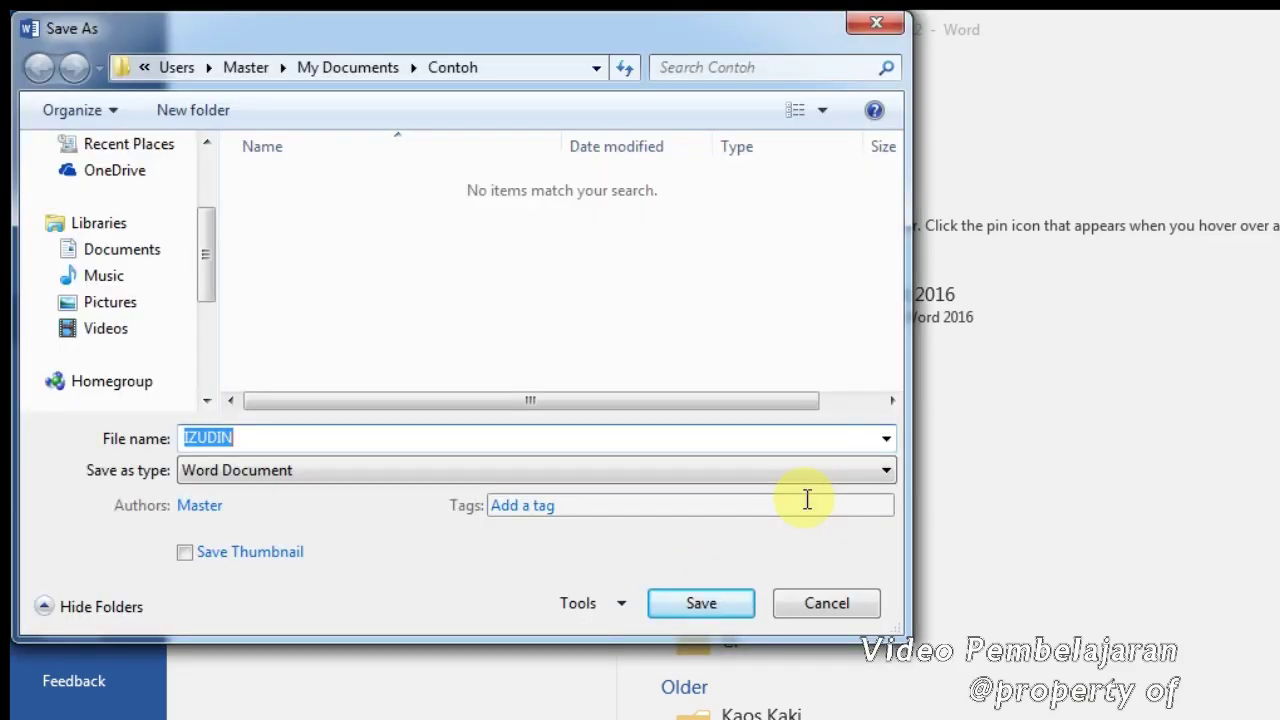
pyautogui.click(416, 471)
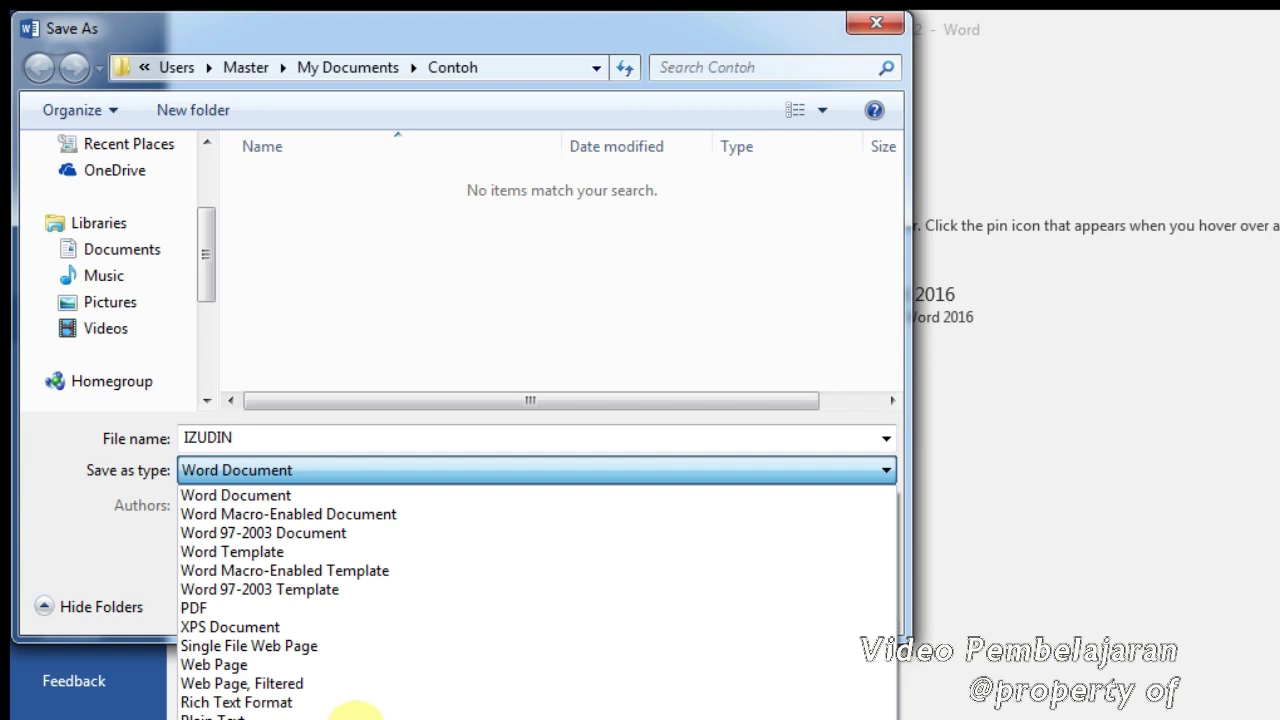
pyautogui.click(286, 610)
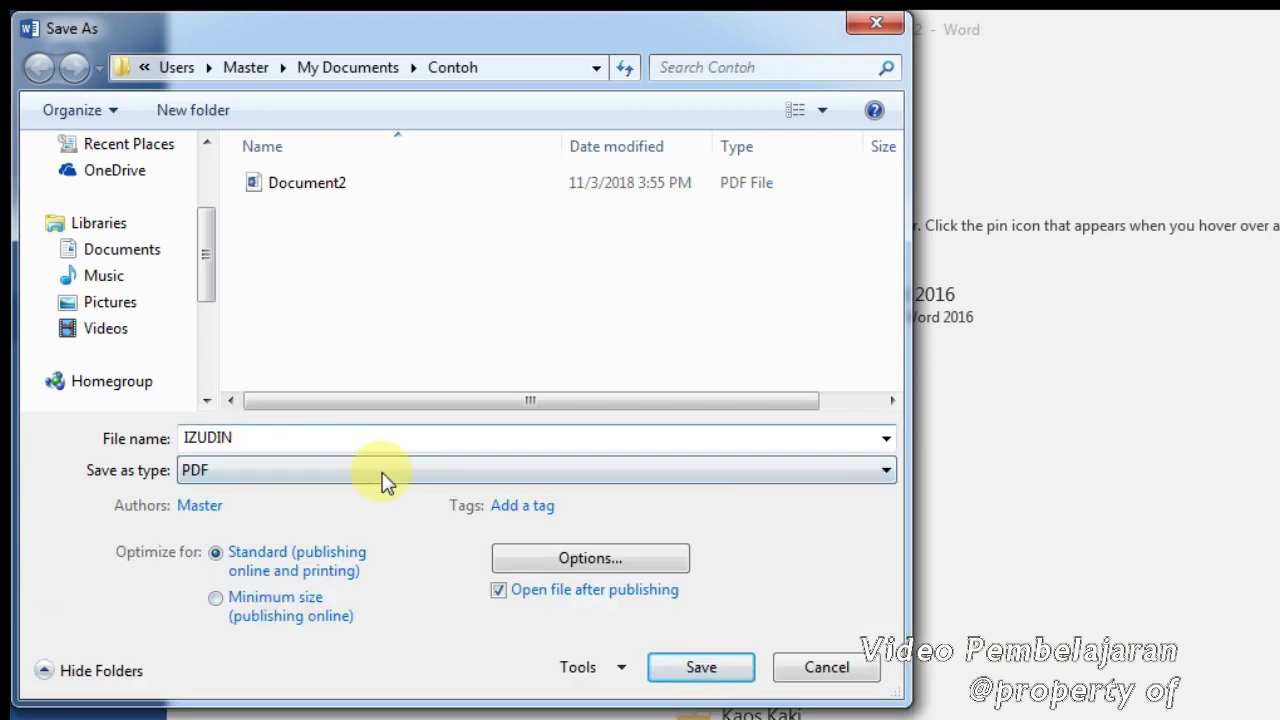
pyautogui.click(700, 667)
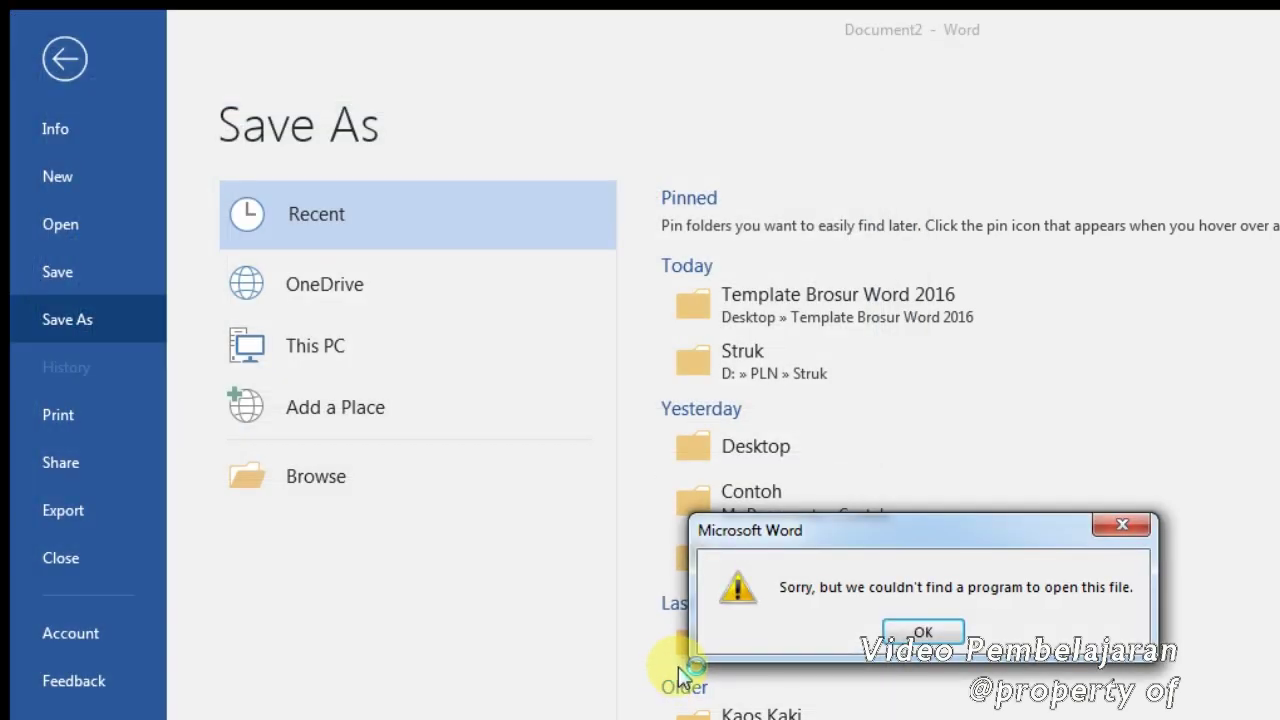
pyautogui.click(920, 634)
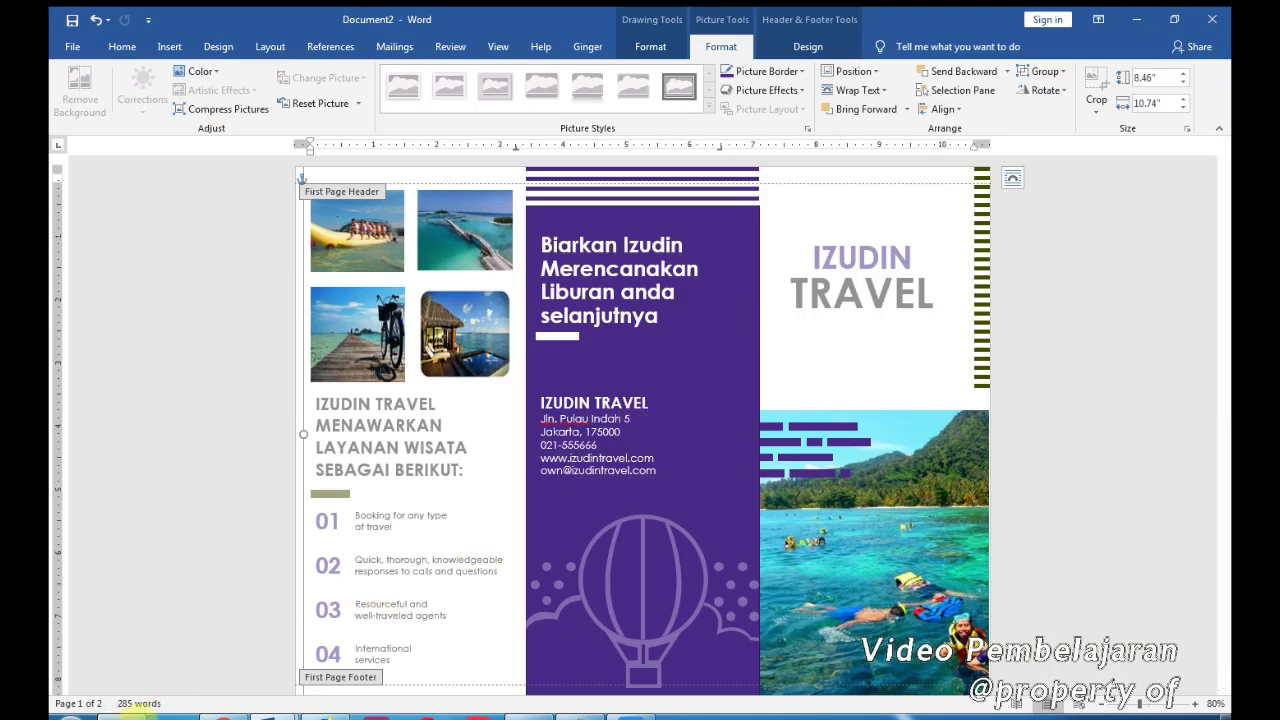
pyautogui.click(127, 715)
# Step: Open IZUDIN.pdf from Documents > Contoh with Google Chrome
pyautogui.click(115, 216)
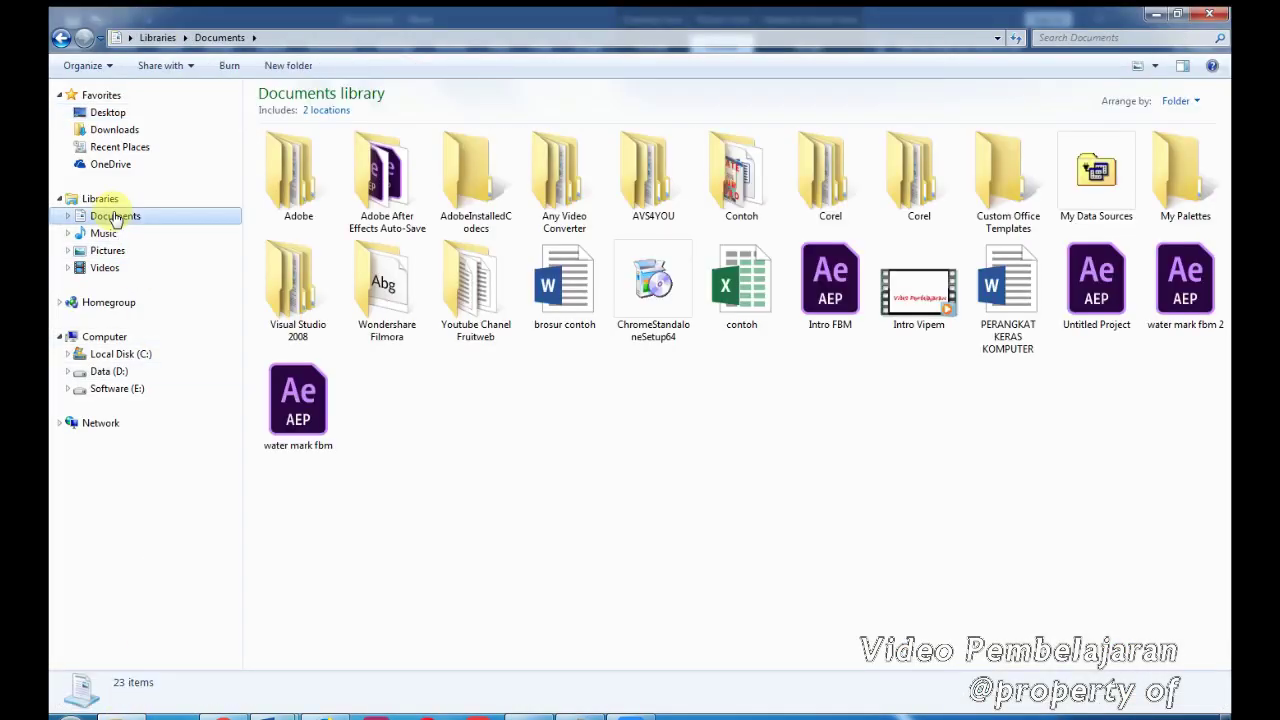
pyautogui.doubleClick(750, 200)
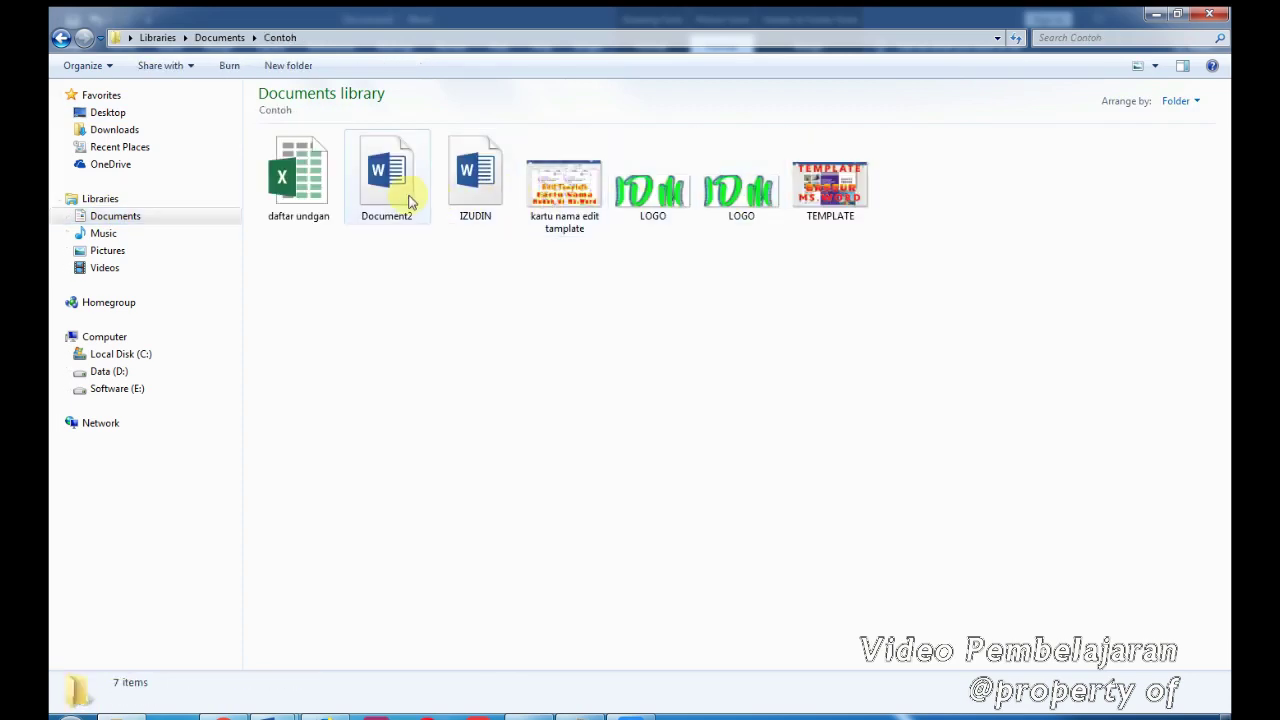
pyautogui.click(476, 200)
pyautogui.rightClick(479, 200)
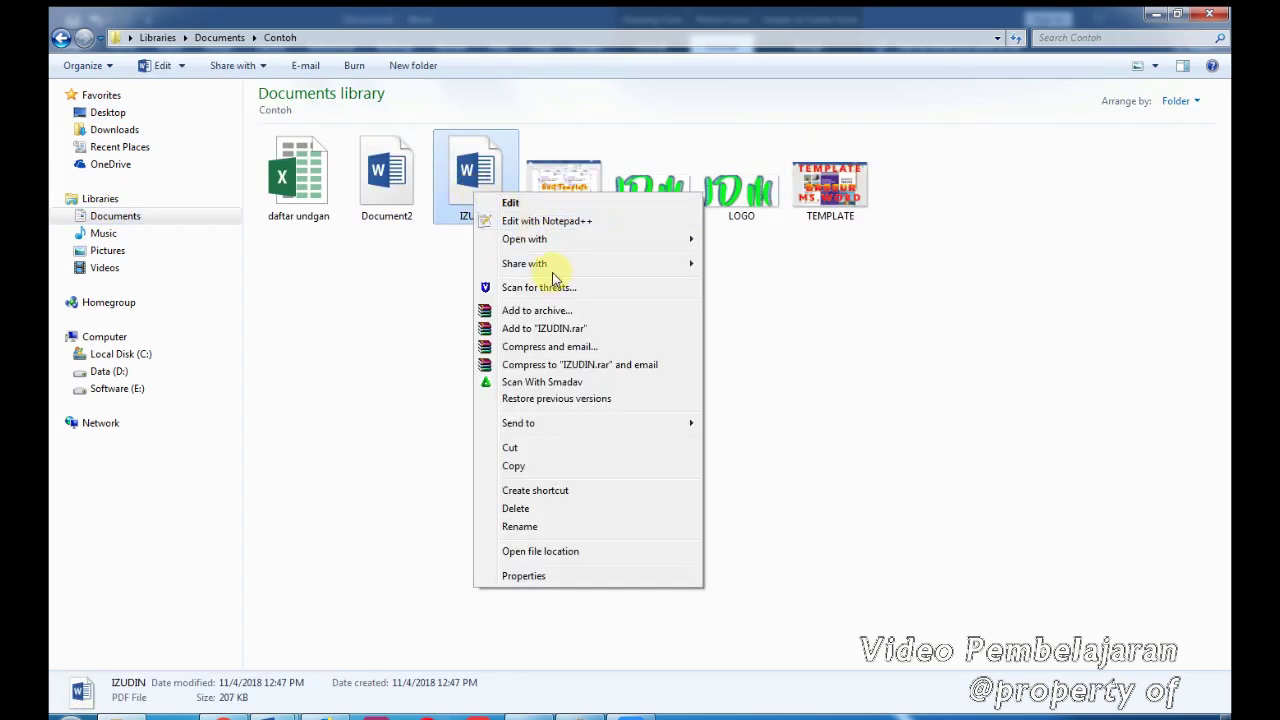
pyautogui.moveTo(543, 239)
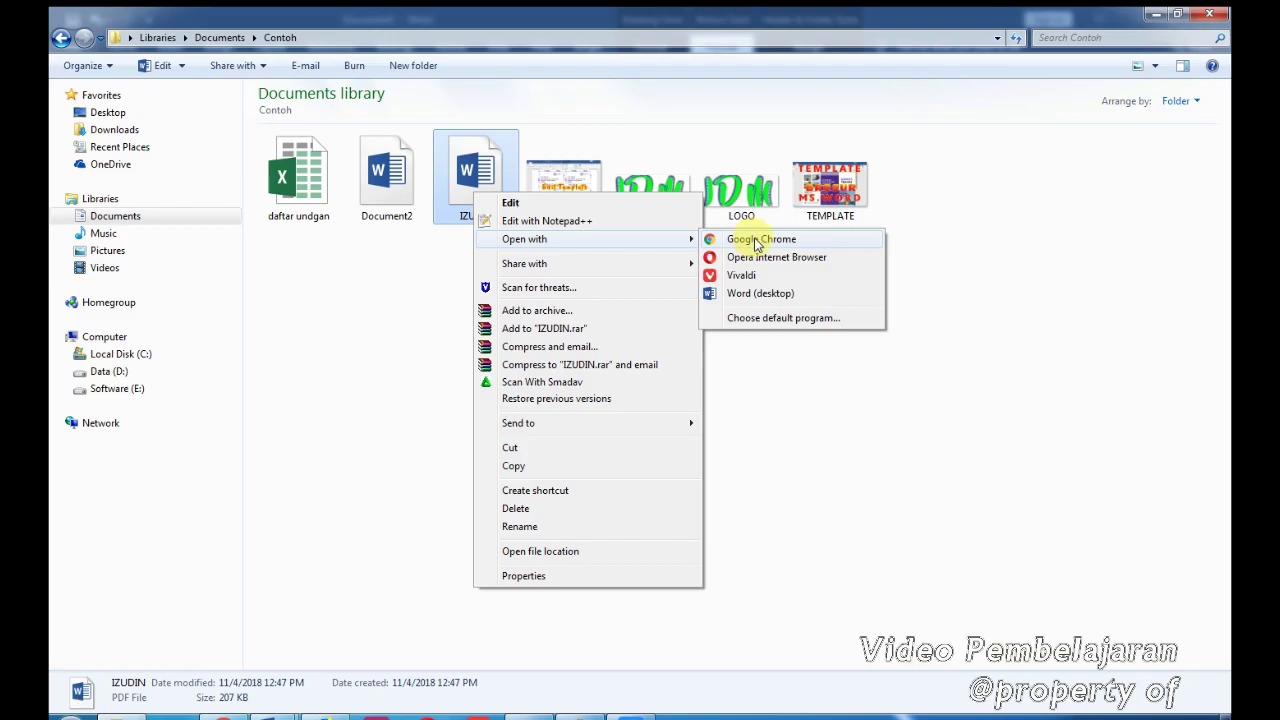
pyautogui.click(757, 242)
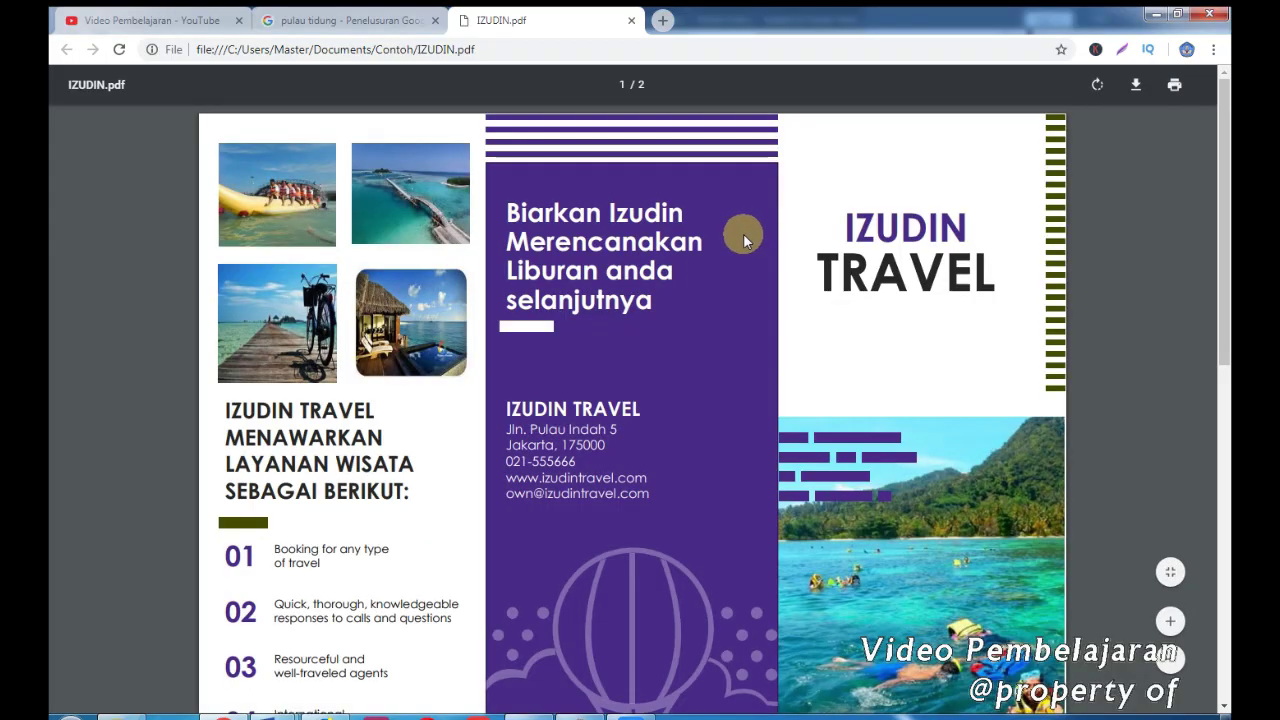
pyautogui.scroll(-3, 1143, 352)
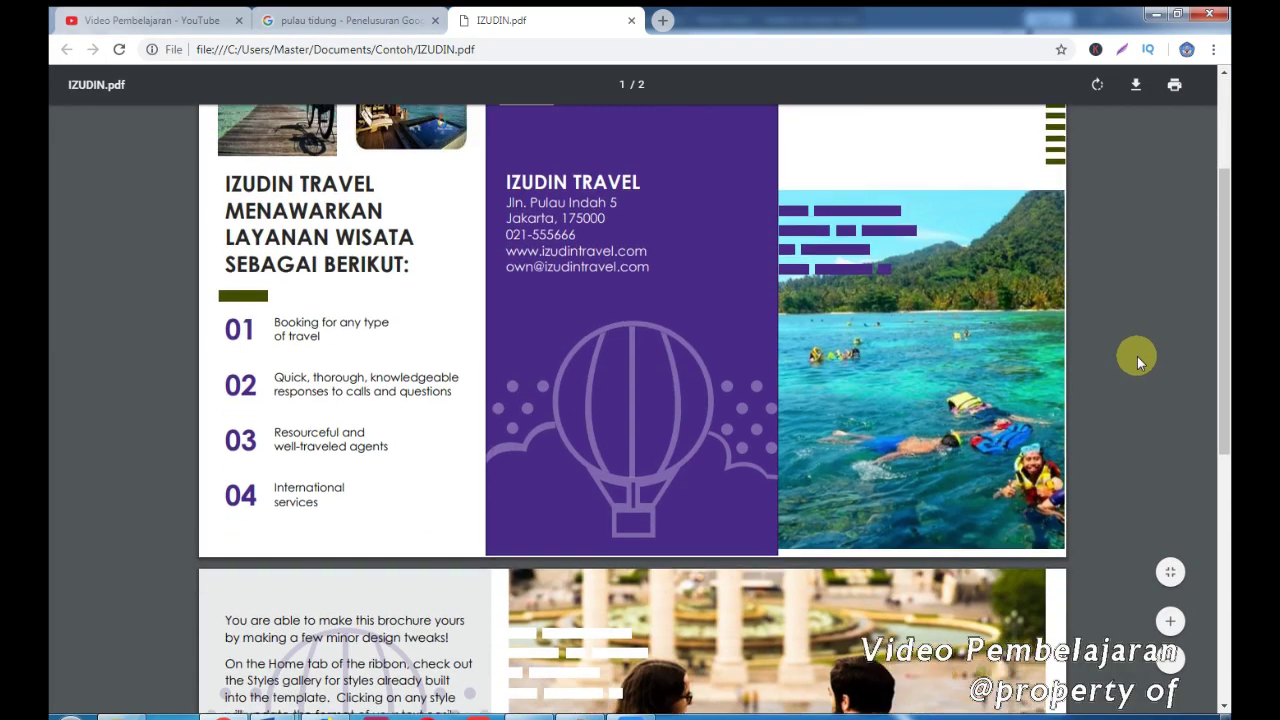
pyautogui.scroll(3, 1137, 356)
pyautogui.scroll(-1, 1136, 356)
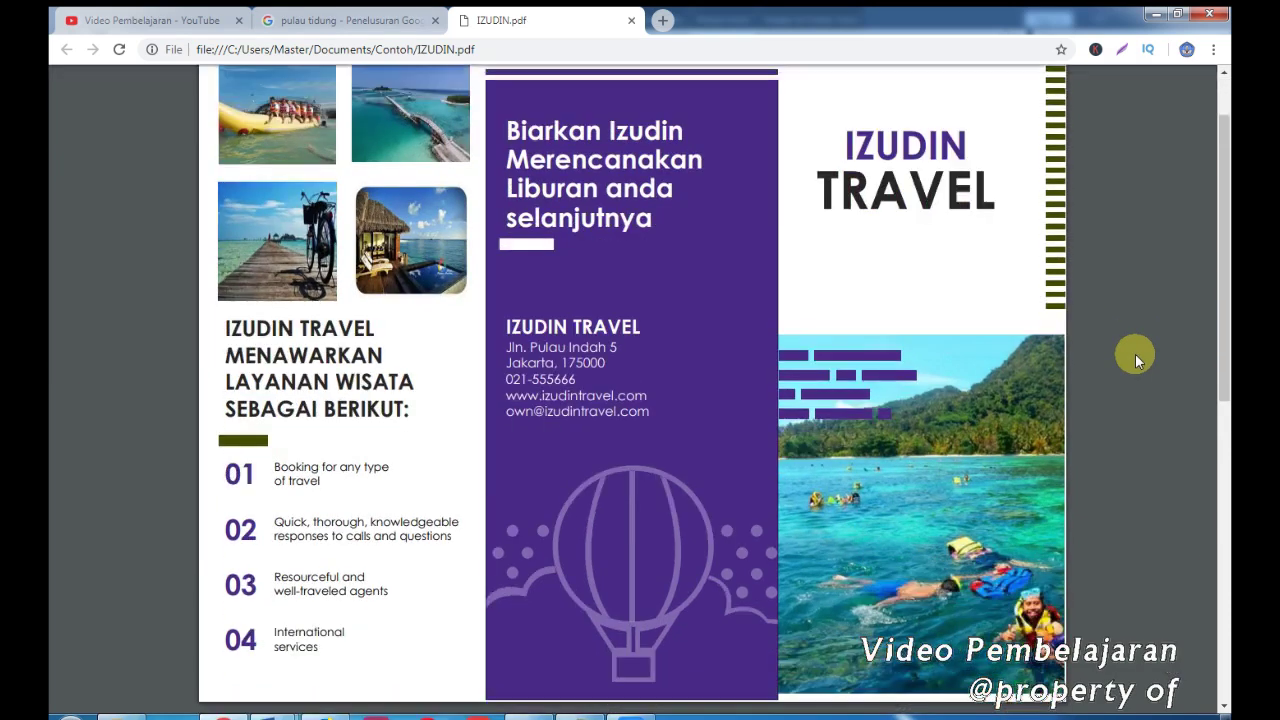